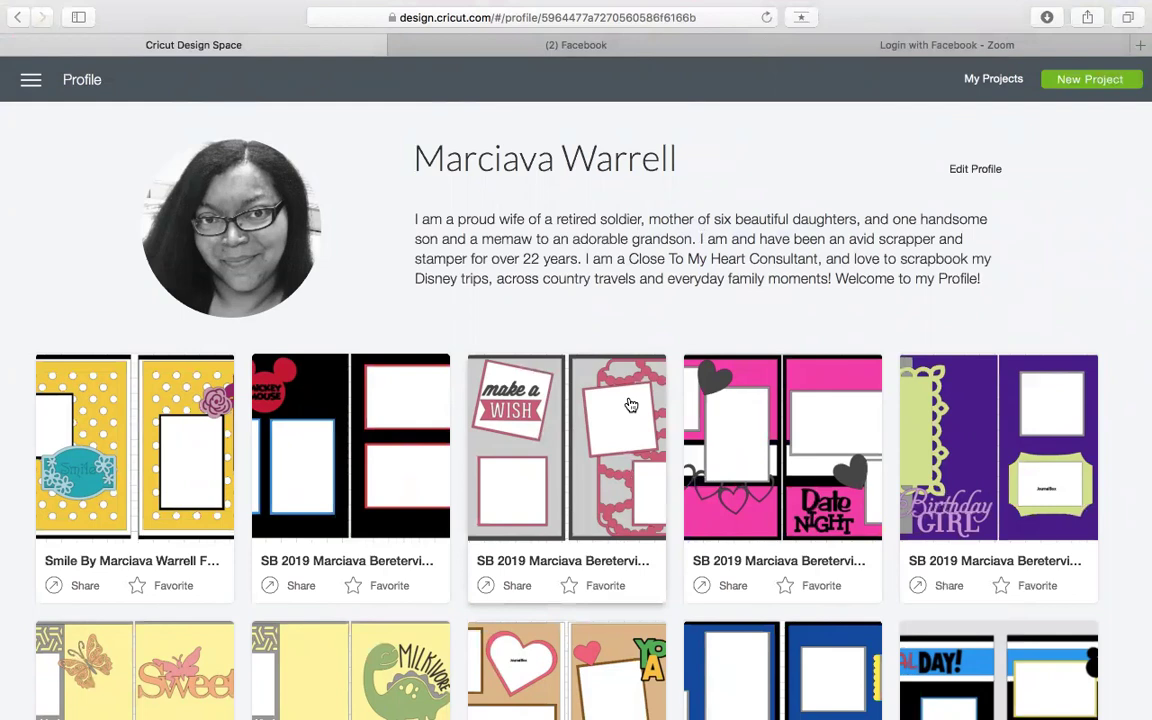
Start a new blank project and bring up the Images library
scroll(458, 463, "down", 5)
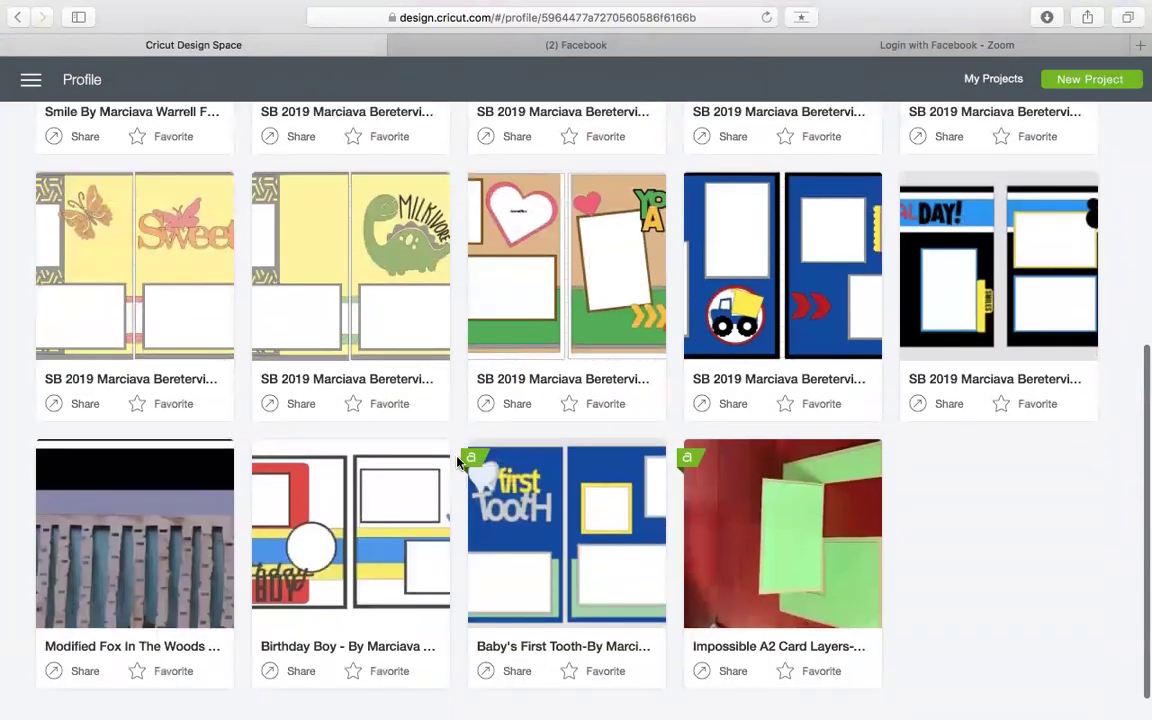
scroll(457, 463, "up", 3)
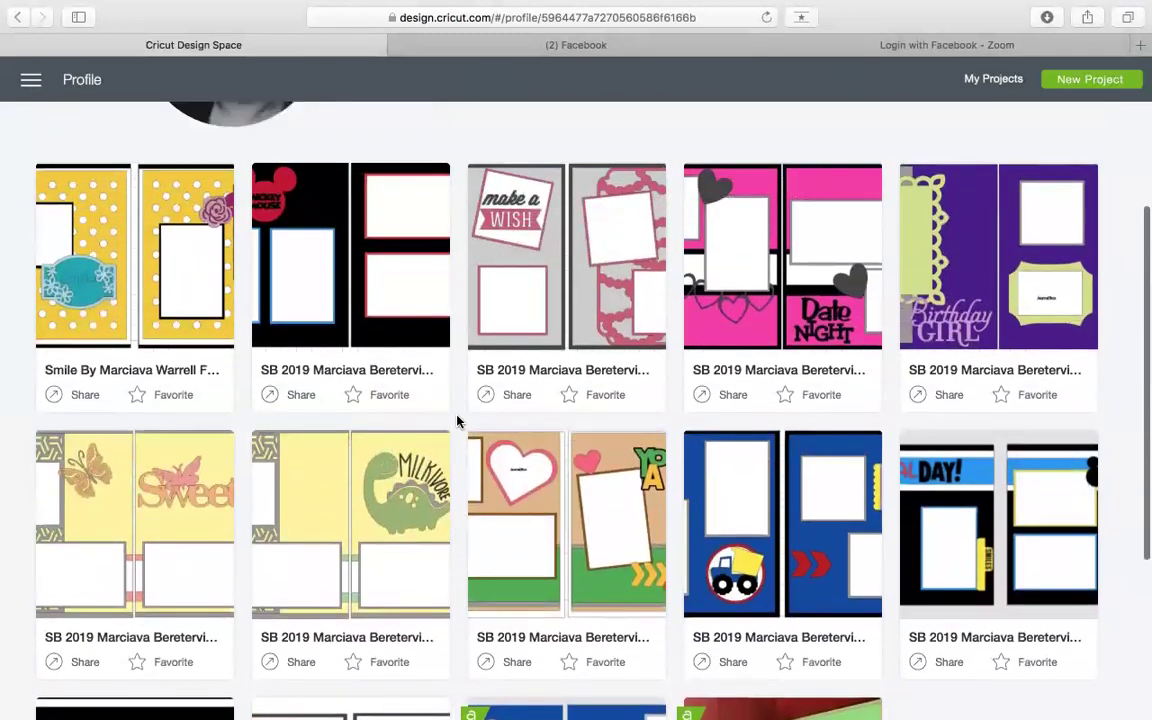
scroll(457, 421, "up", 2)
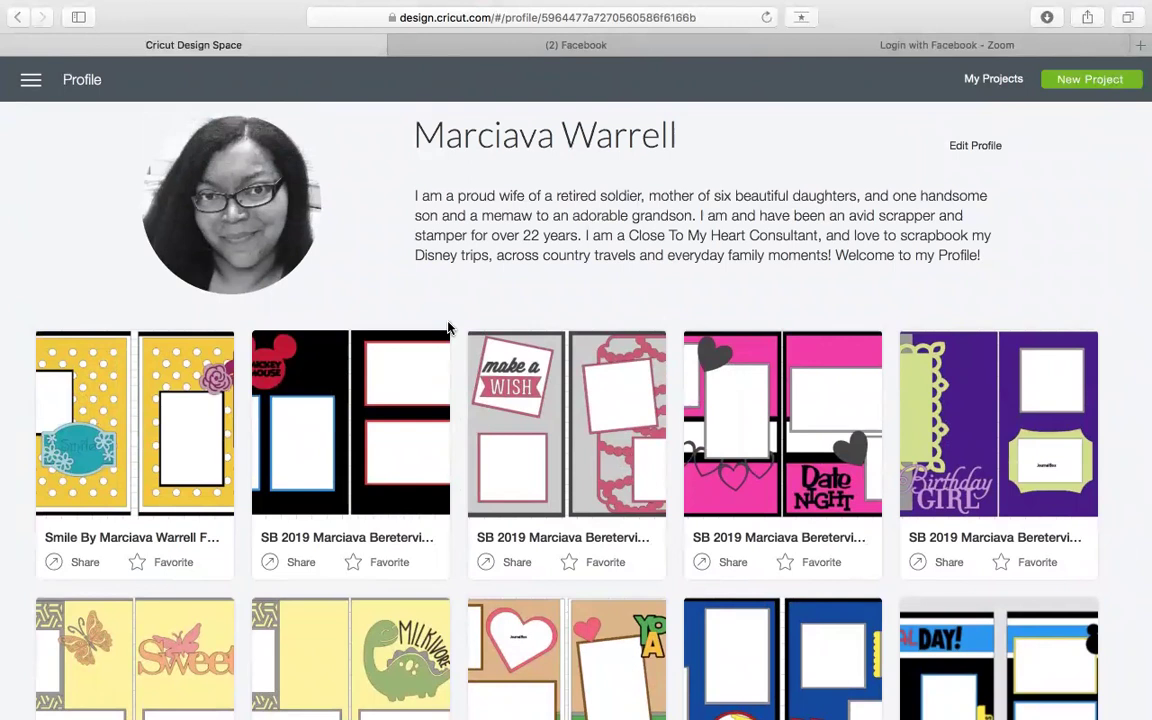
left_click(1089, 84)
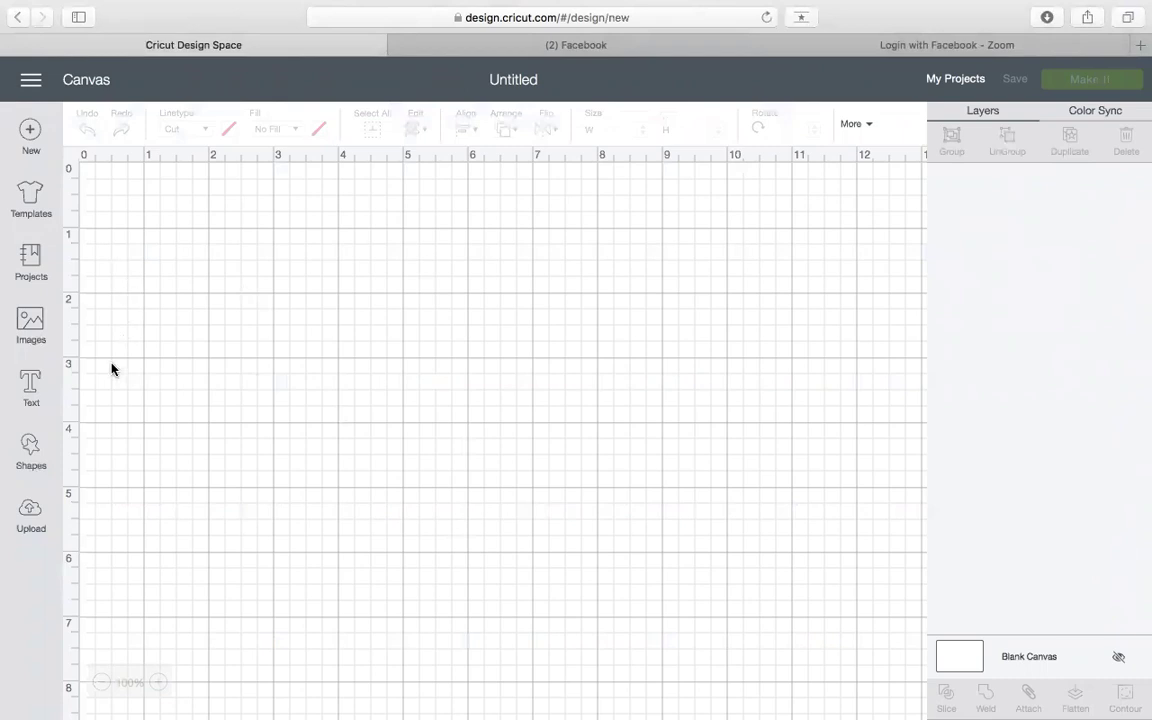
left_click(31, 320)
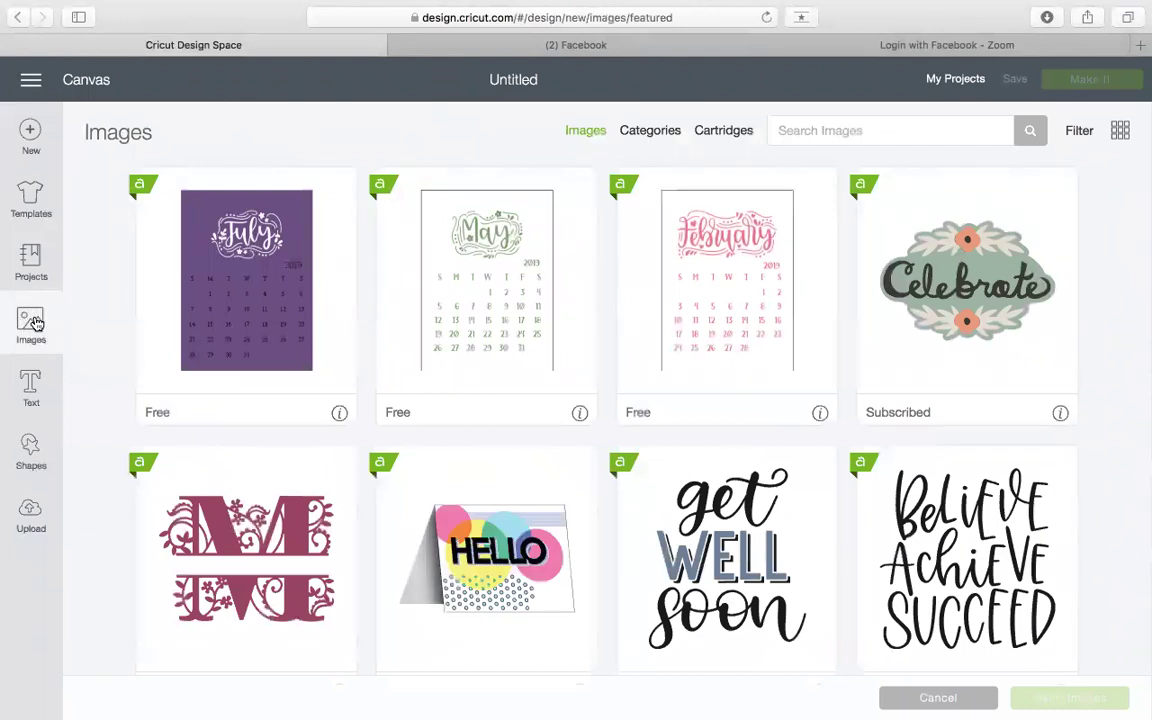
Search Cartridges for 'close to my heart' and scroll the results to find Artbooking
left_click(805, 132)
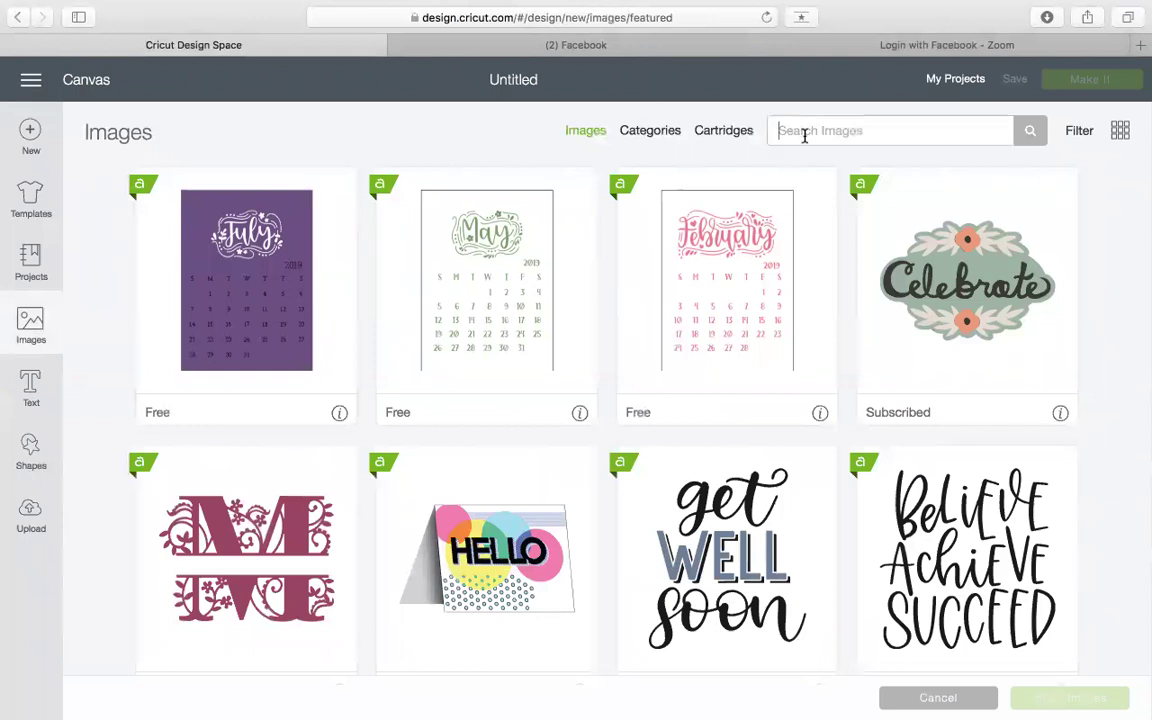
left_click(735, 138)
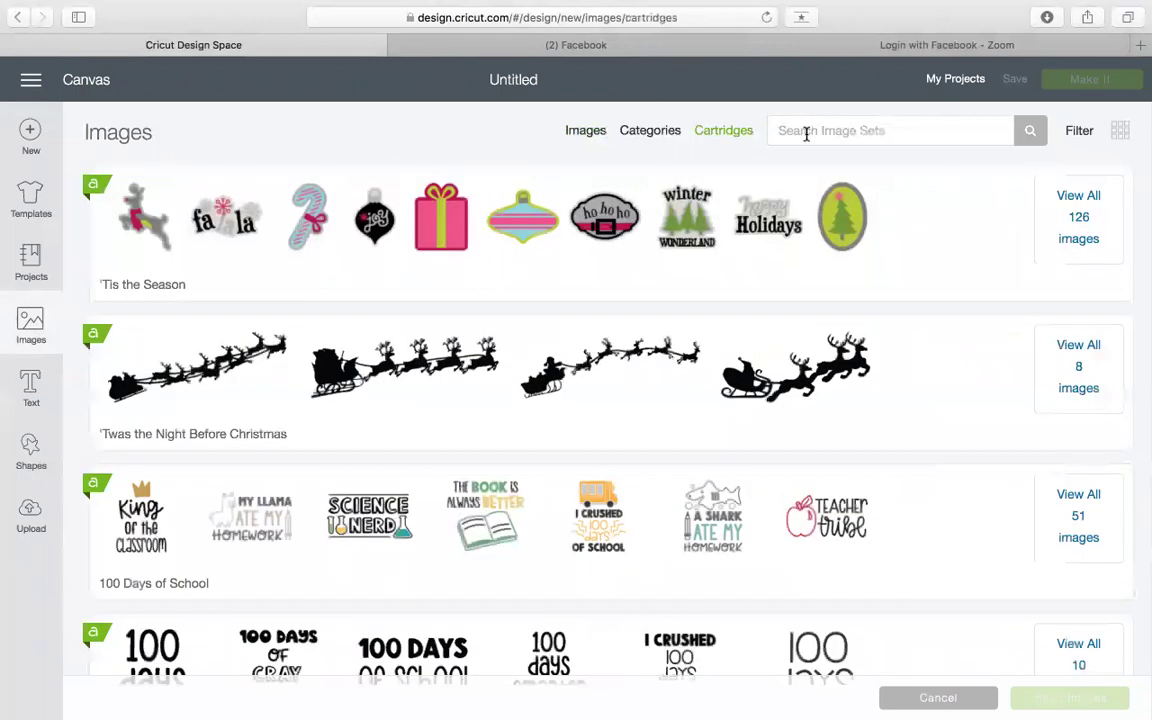
left_click(806, 133)
type("close to")
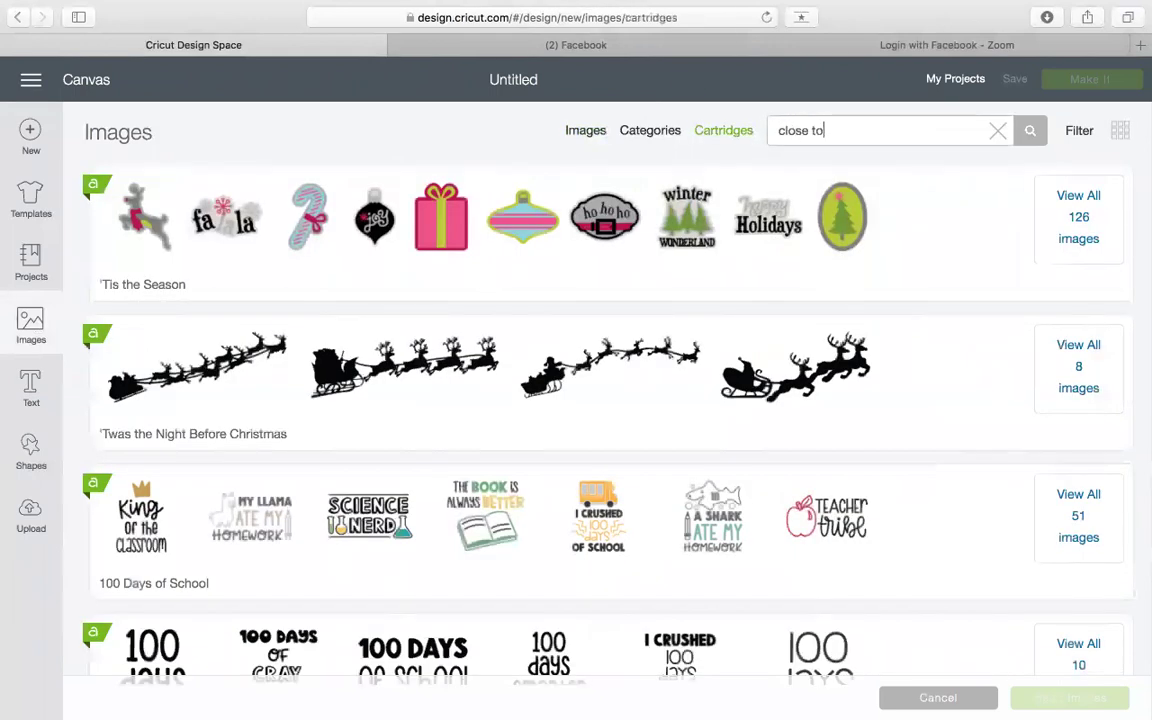
type(" my heart")
left_click(1030, 130)
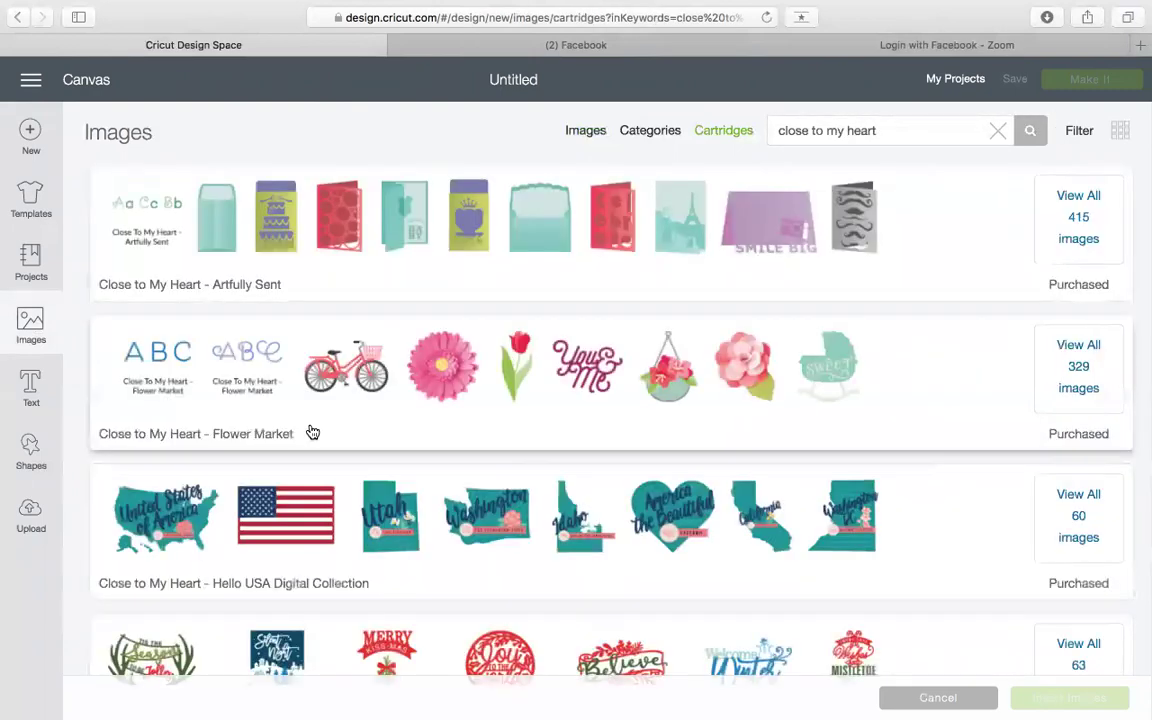
scroll(312, 432, "down", 3)
scroll(312, 432, "down", 8)
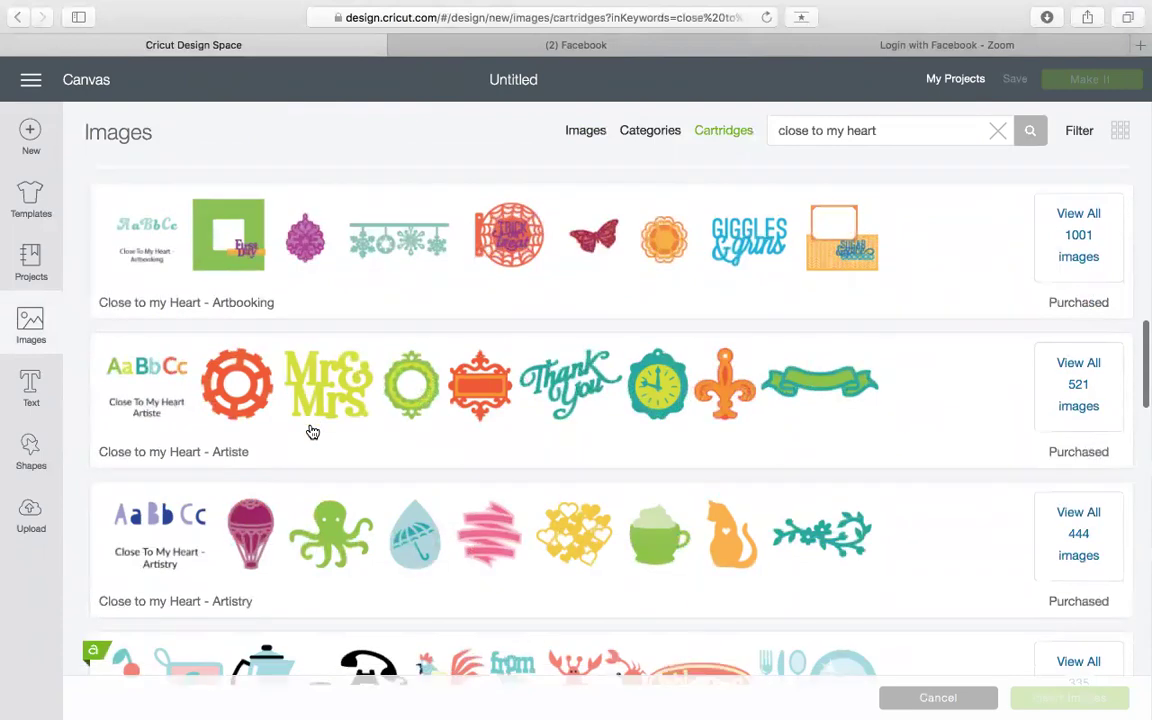
scroll(312, 432, "down", 4)
scroll(312, 432, "up", 5)
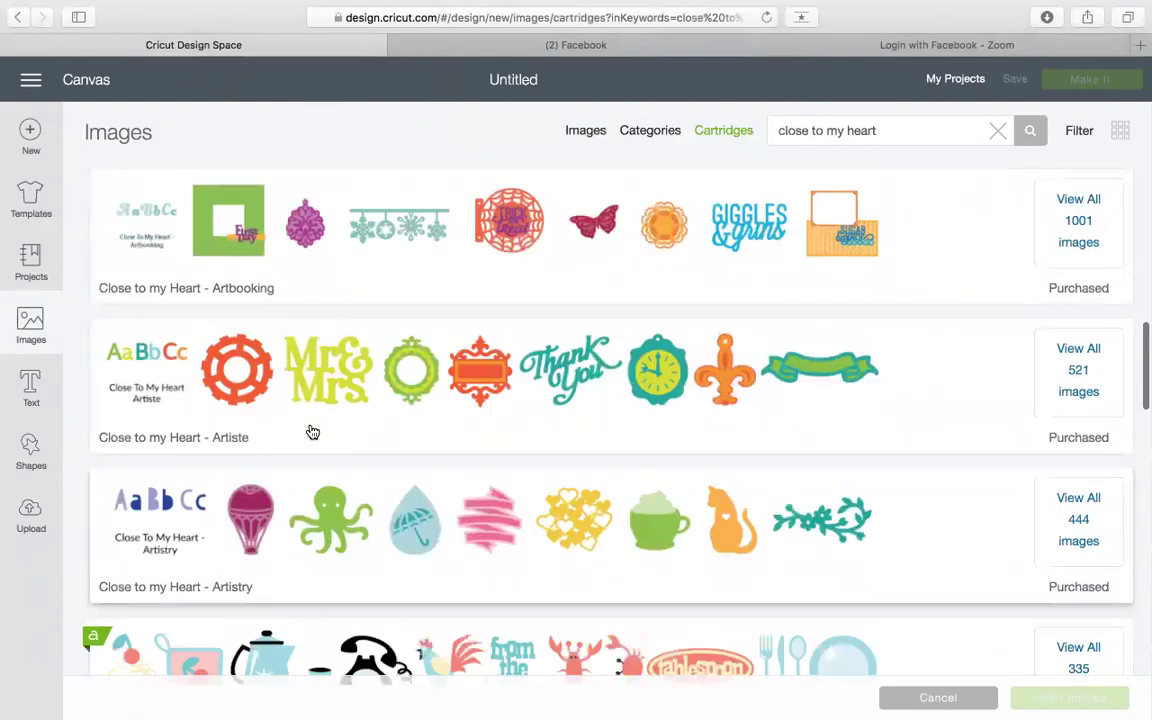
scroll(312, 432, "down", 2)
scroll(312, 432, "up", 3)
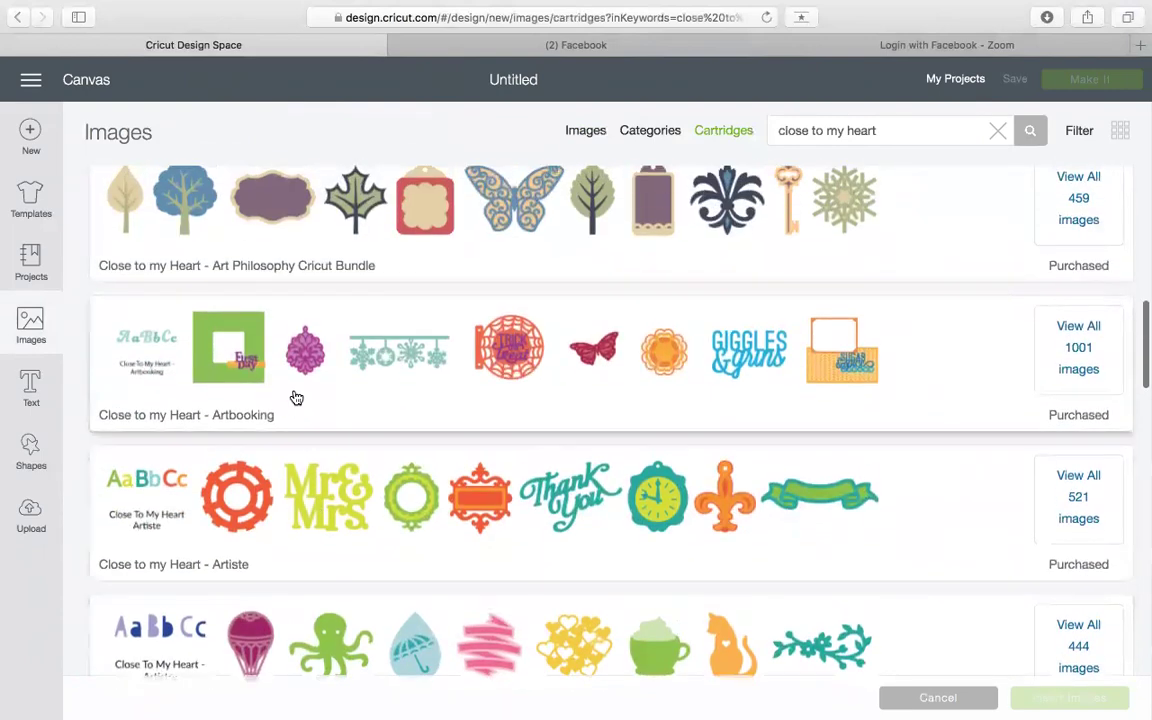
Open the Artbooking image set and pick the Zig Zags Overlay chevron image
left_click(1072, 350)
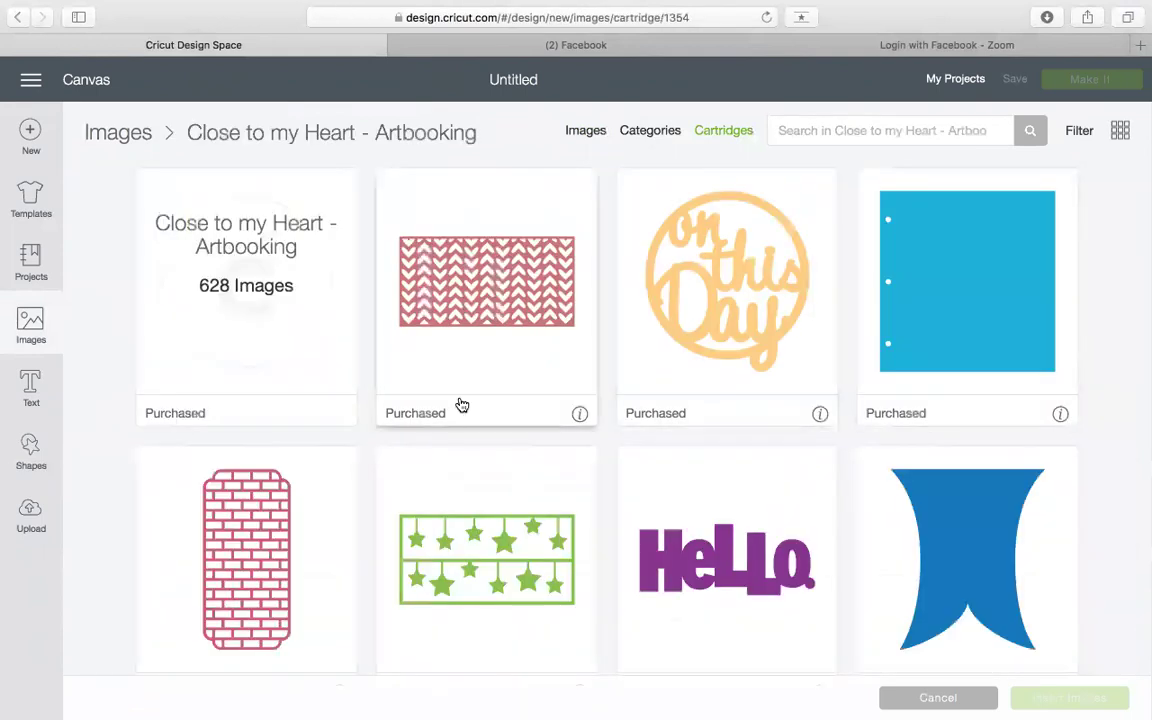
scroll(470, 416, "down", 3)
scroll(472, 417, "down", 5)
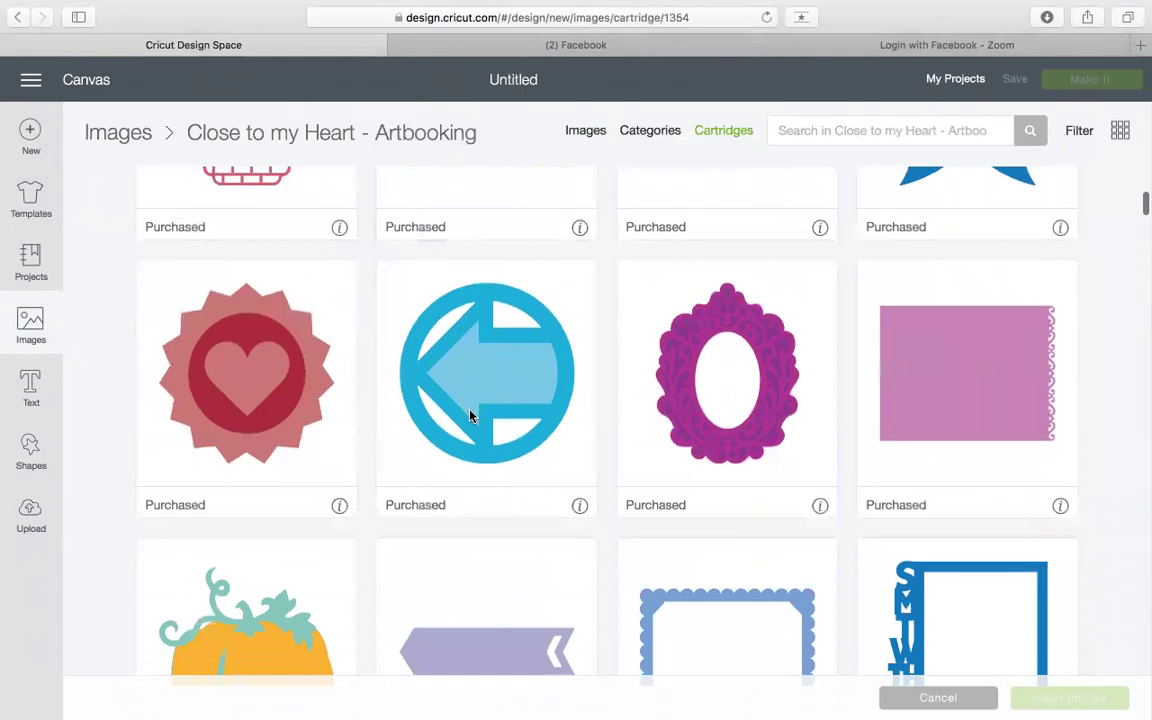
scroll(470, 416, "down", 6)
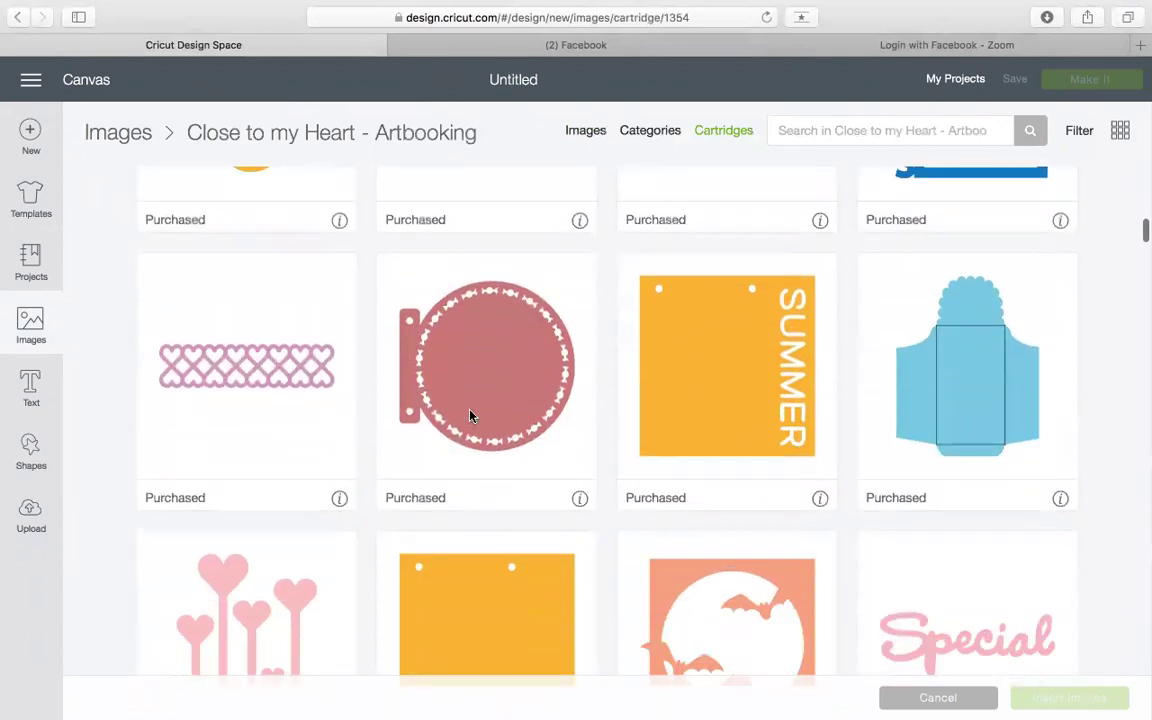
scroll(472, 417, "down", 7)
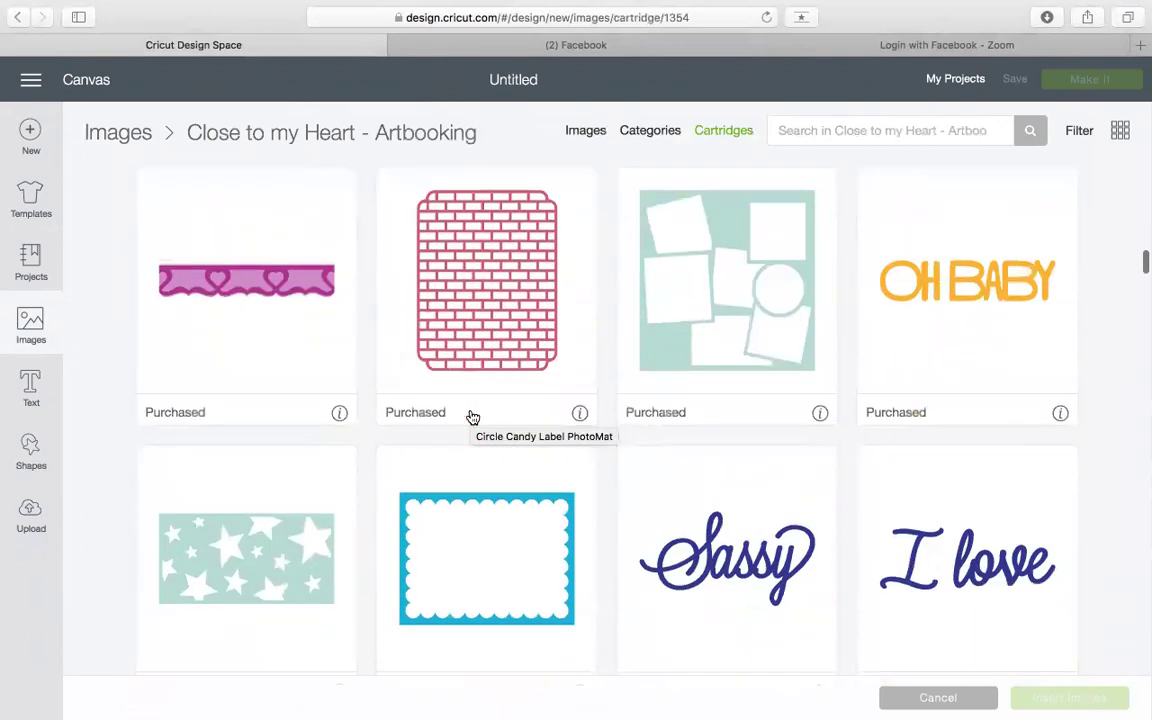
scroll(472, 417, "down", 7)
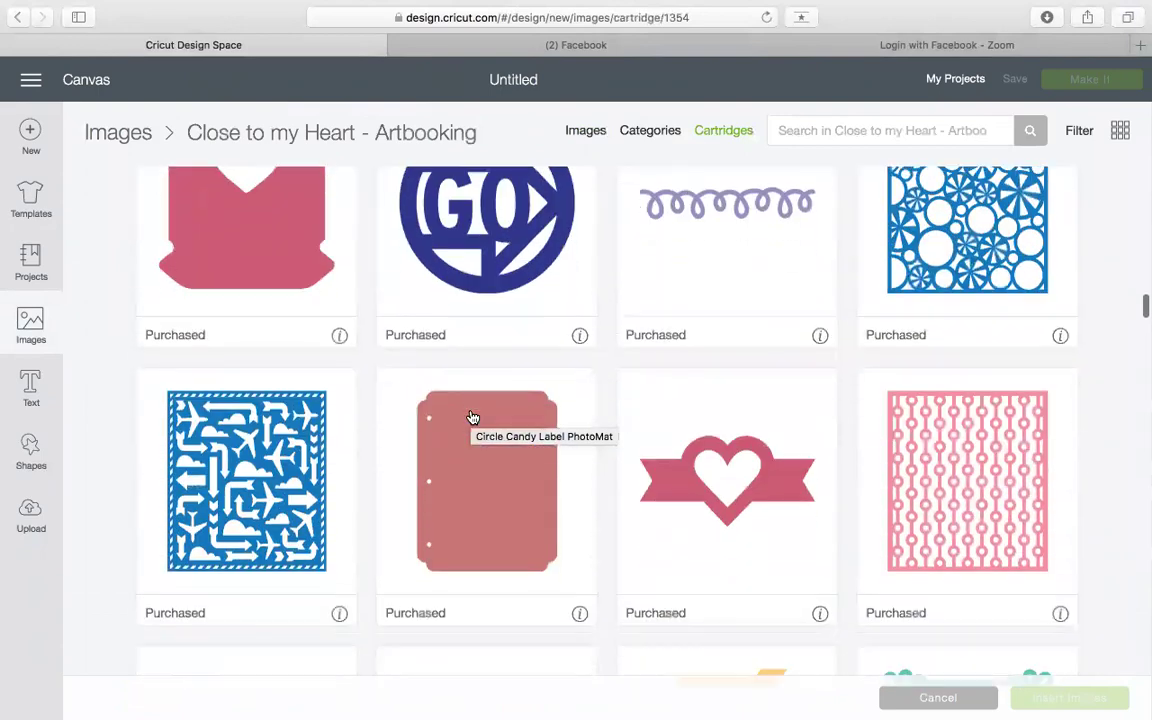
scroll(472, 417, "down", 6)
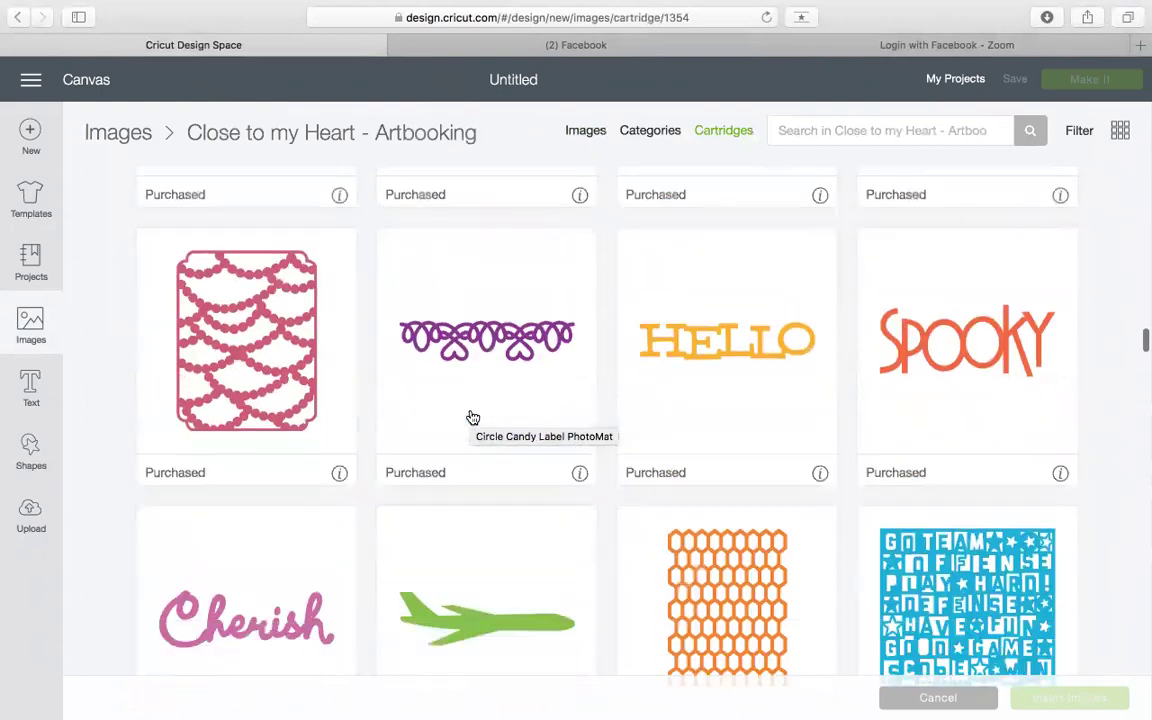
scroll(472, 417, "down", 5)
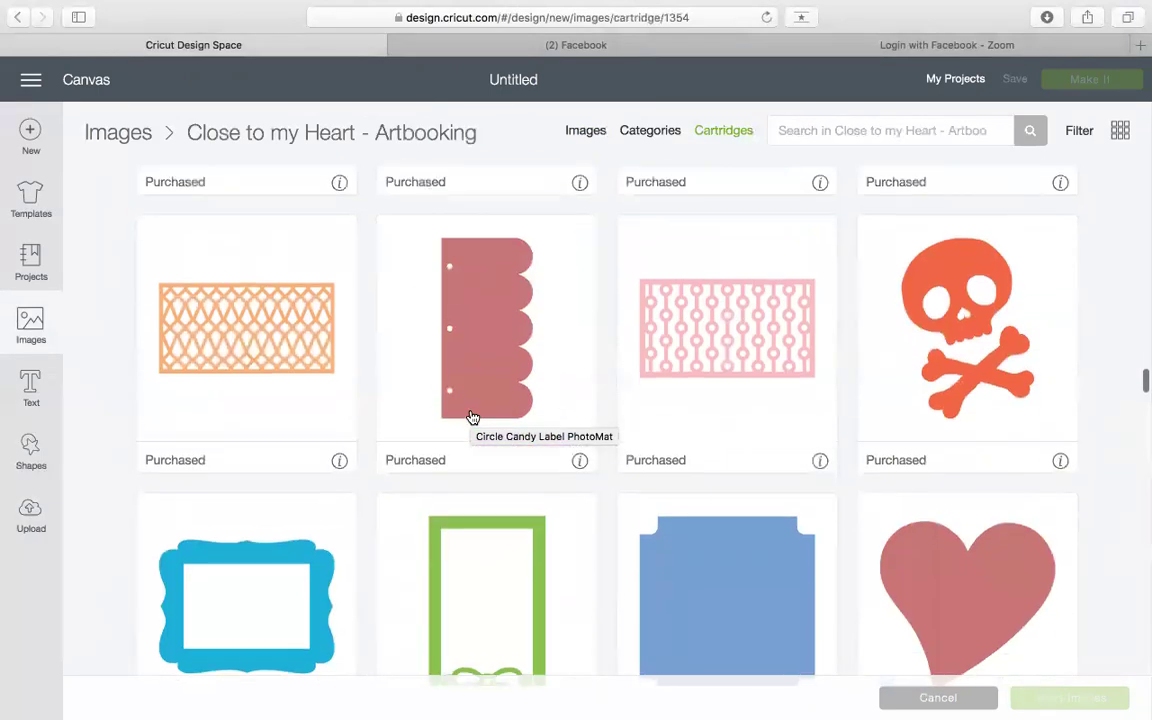
scroll(643, 452, "down", 7)
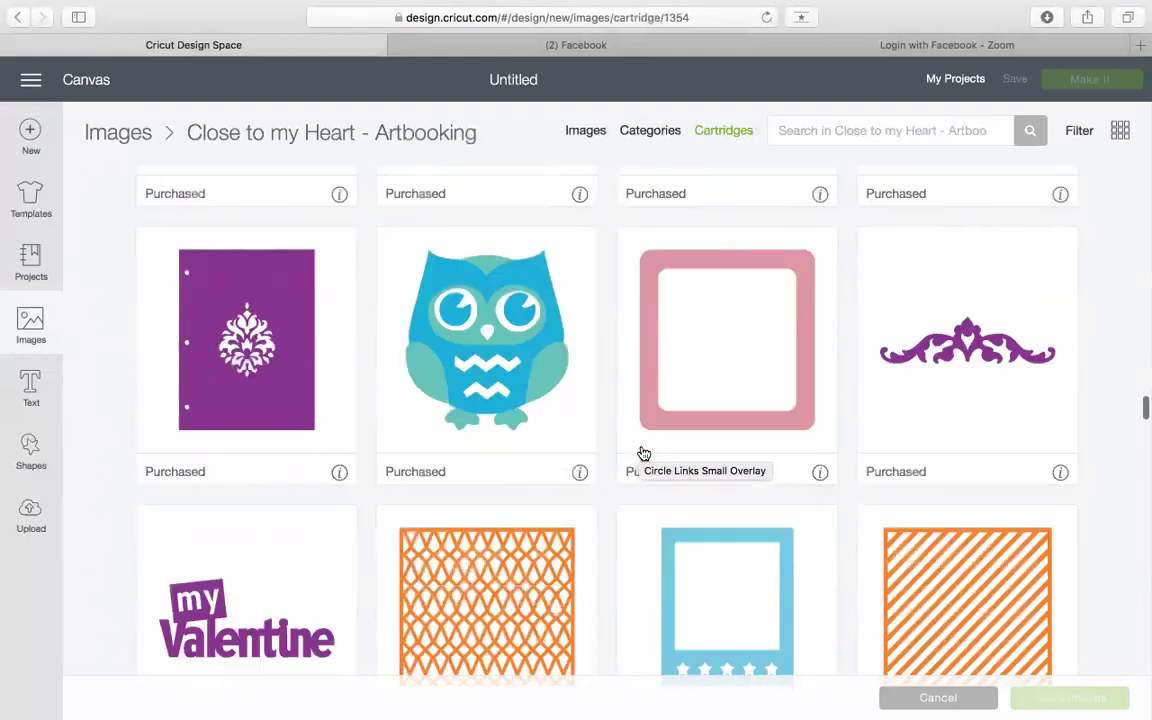
scroll(643, 452, "down", 7)
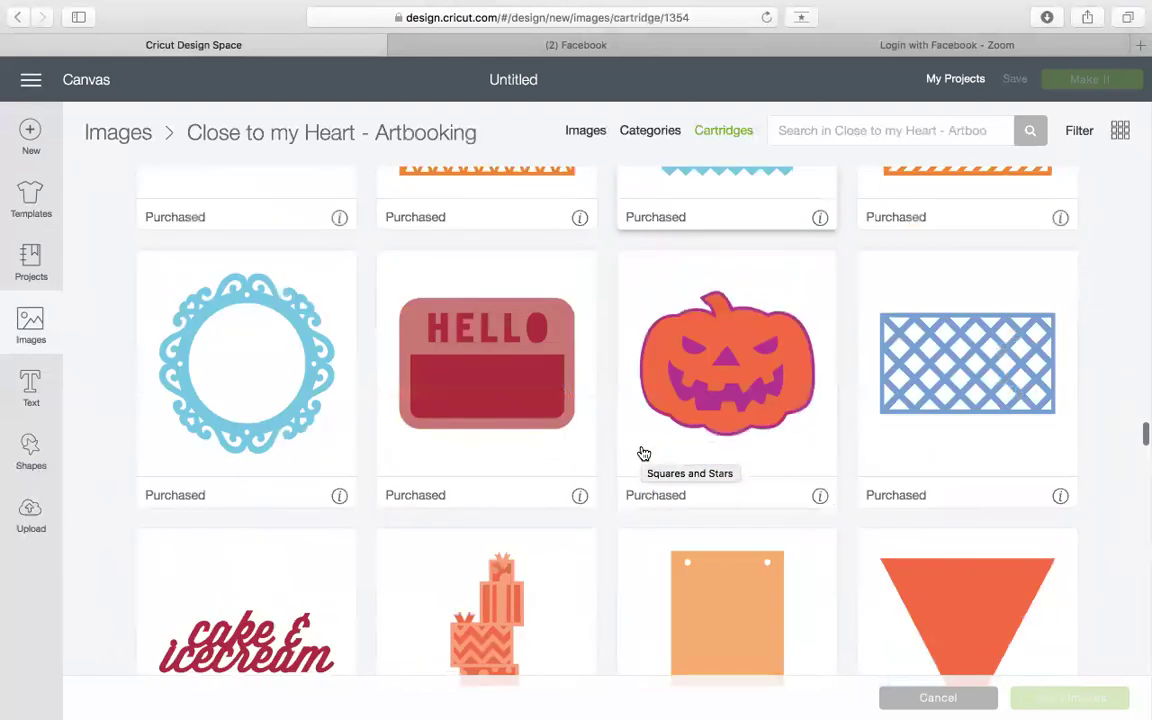
scroll(643, 453, "down", 10)
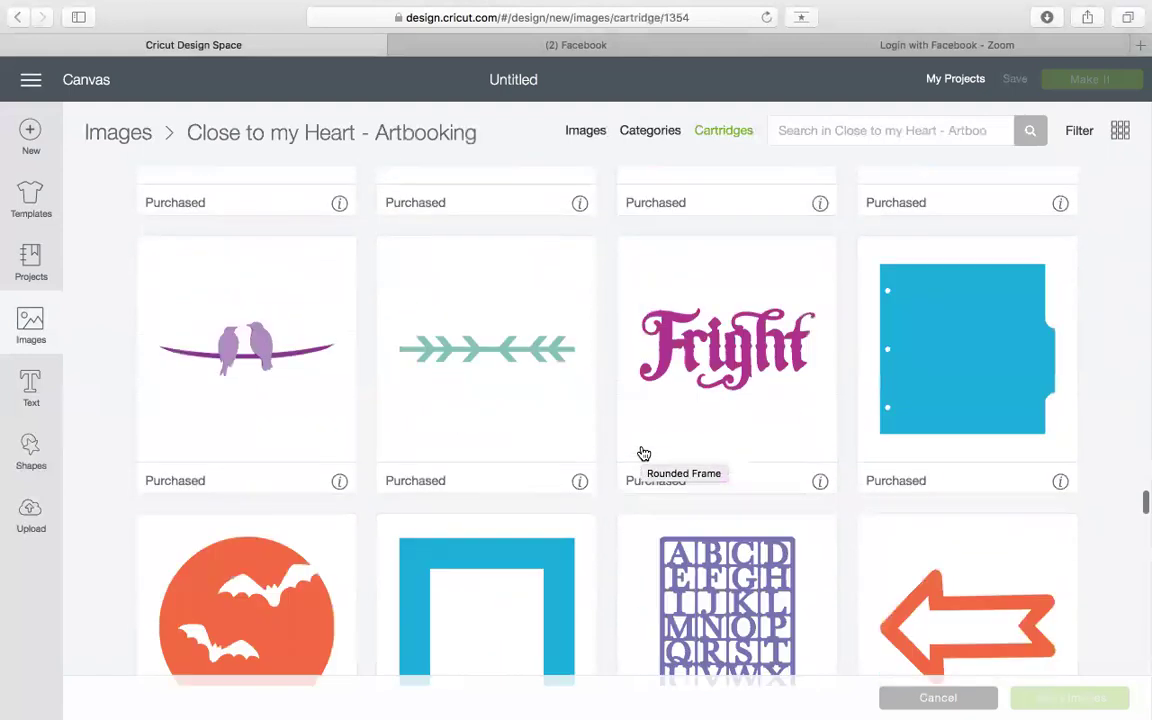
scroll(643, 453, "down", 6)
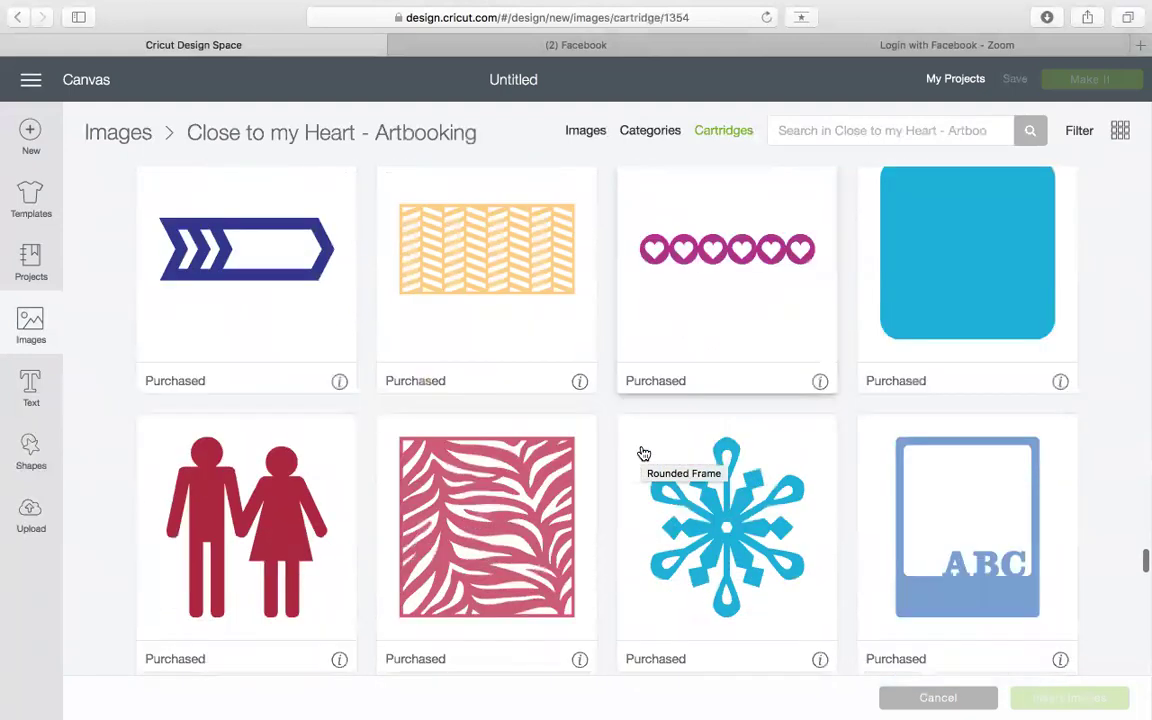
scroll(643, 453, "down", 4)
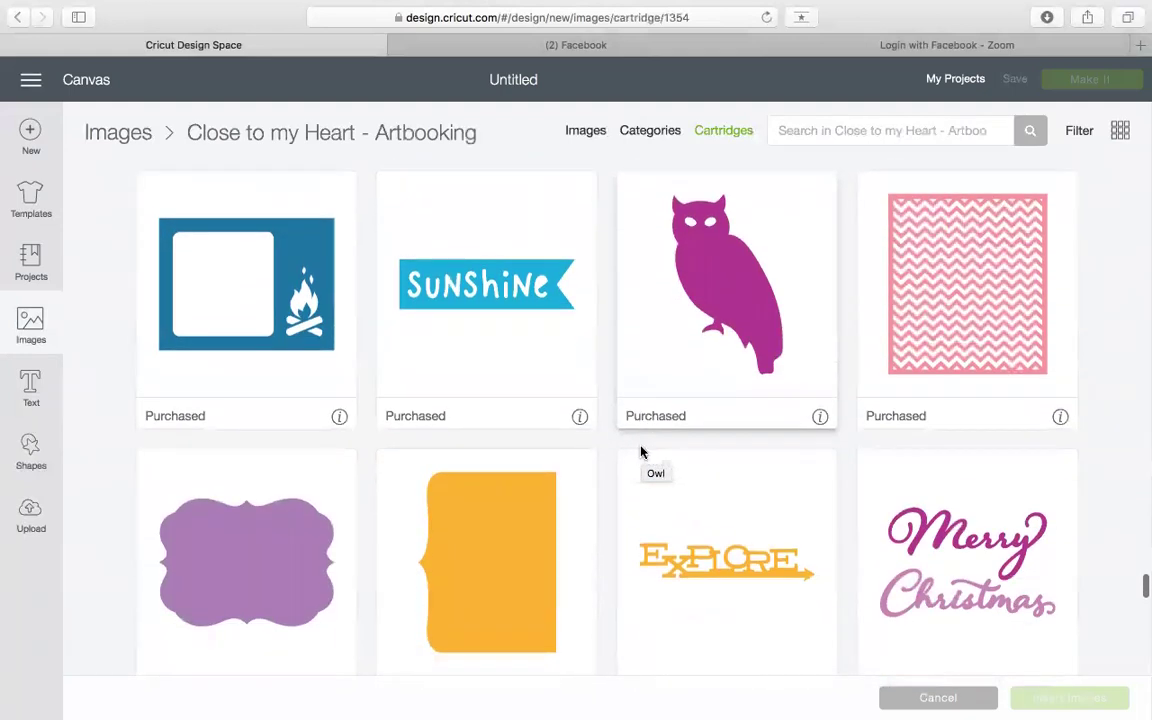
left_click(979, 287)
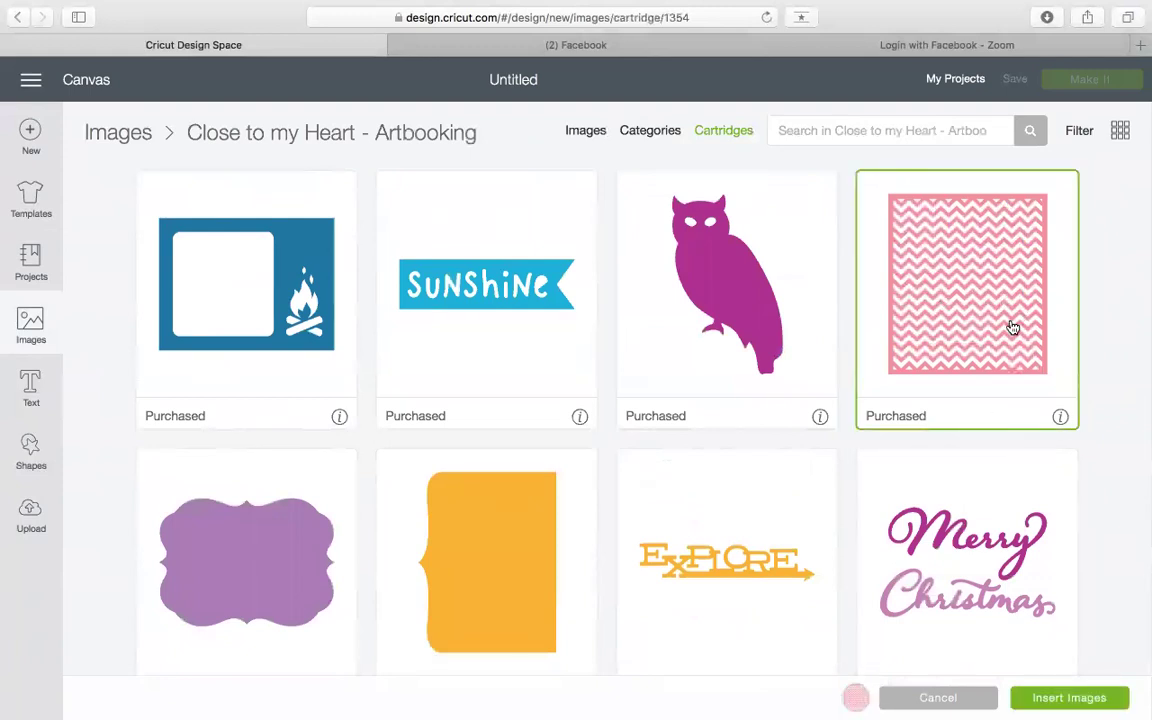
Scroll back up the Artbooking set and also pick the Cherish title image
scroll(866, 570, "up", 5)
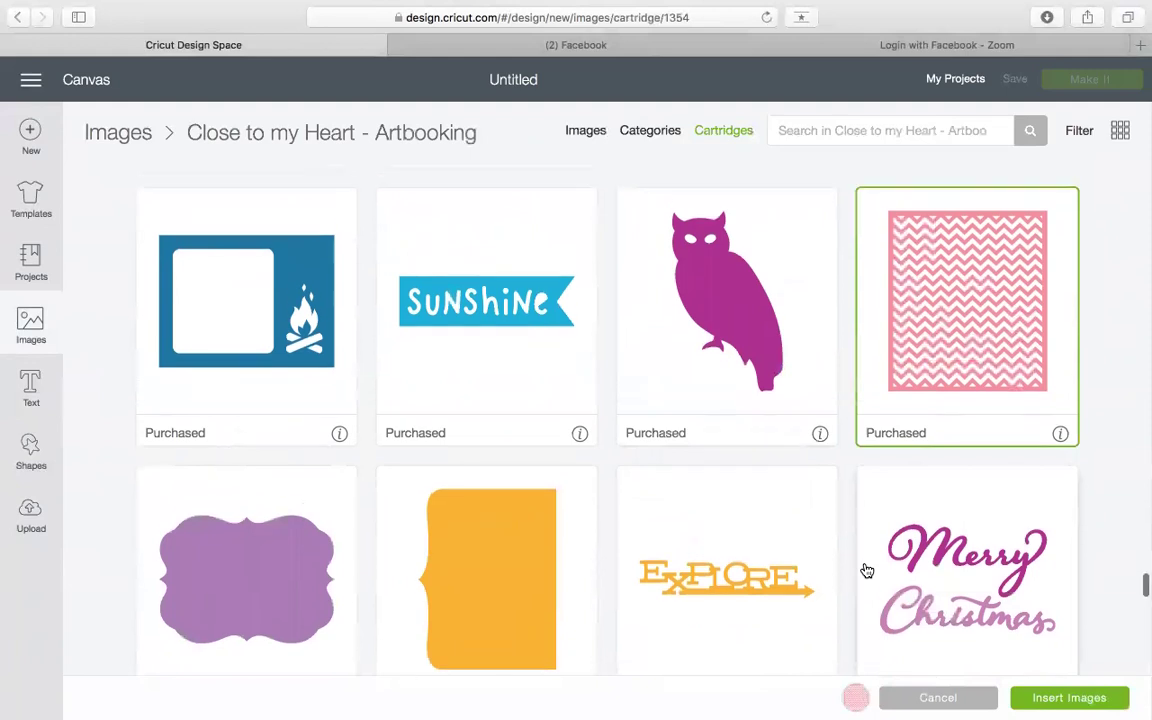
scroll(866, 570, "up", 3)
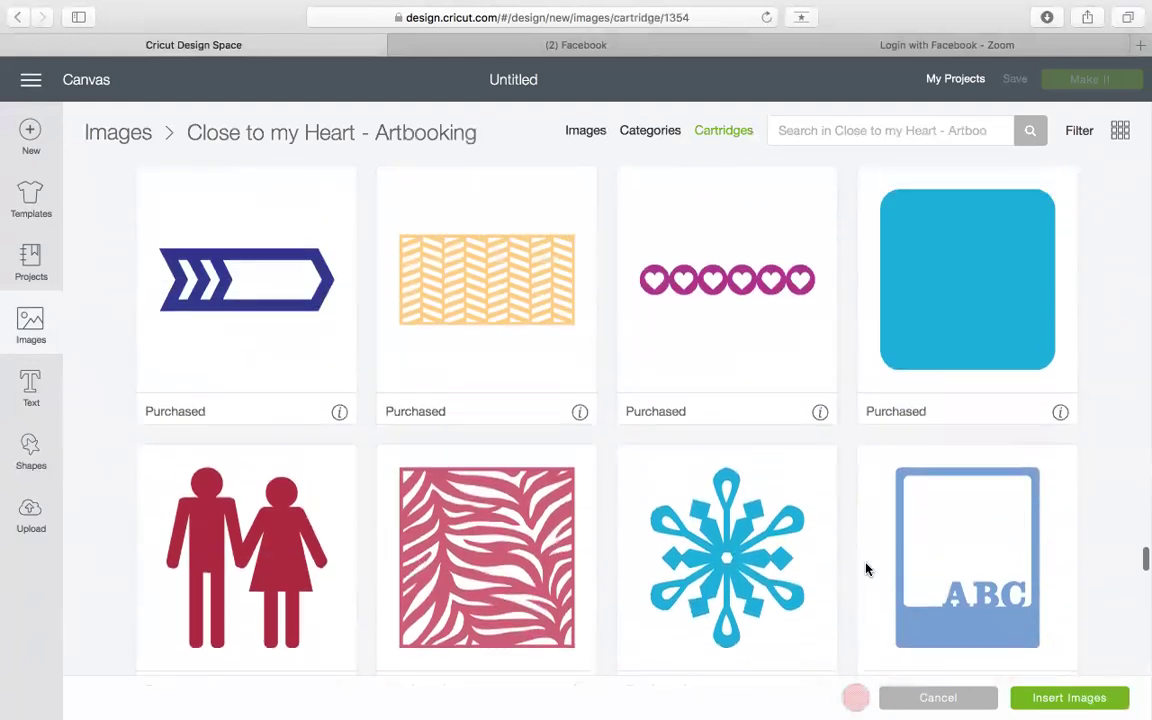
scroll(866, 568, "down", 5)
scroll(532, 535, "up", 20)
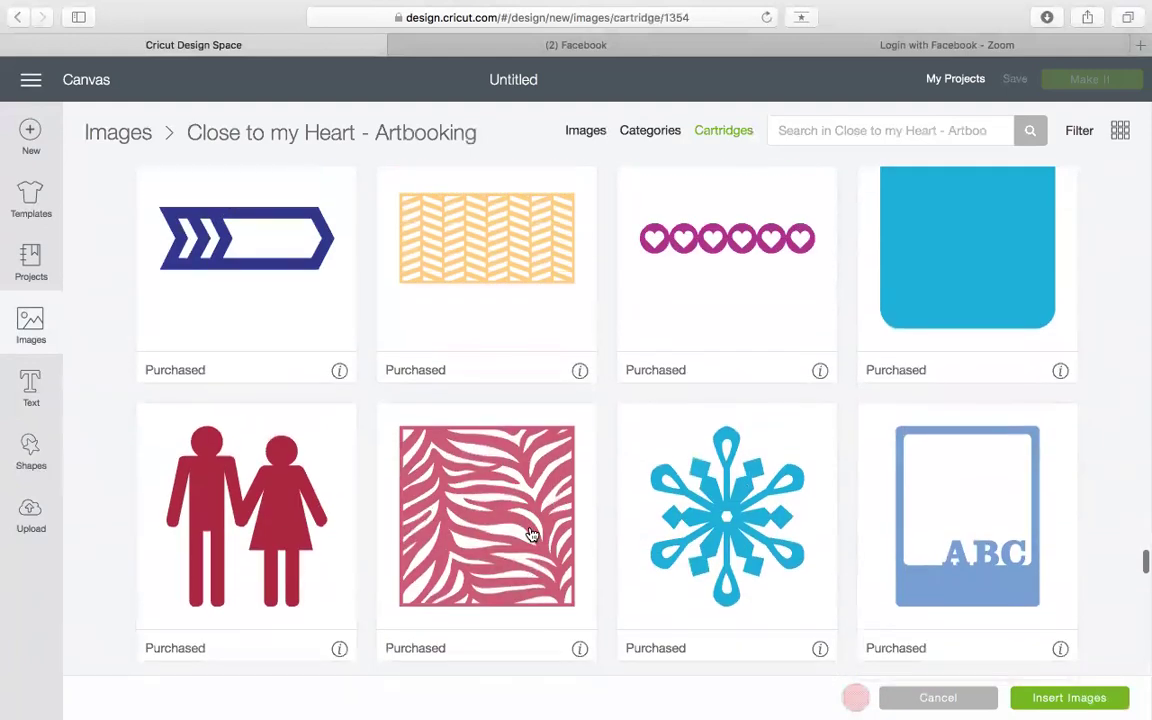
scroll(532, 535, "up", 5)
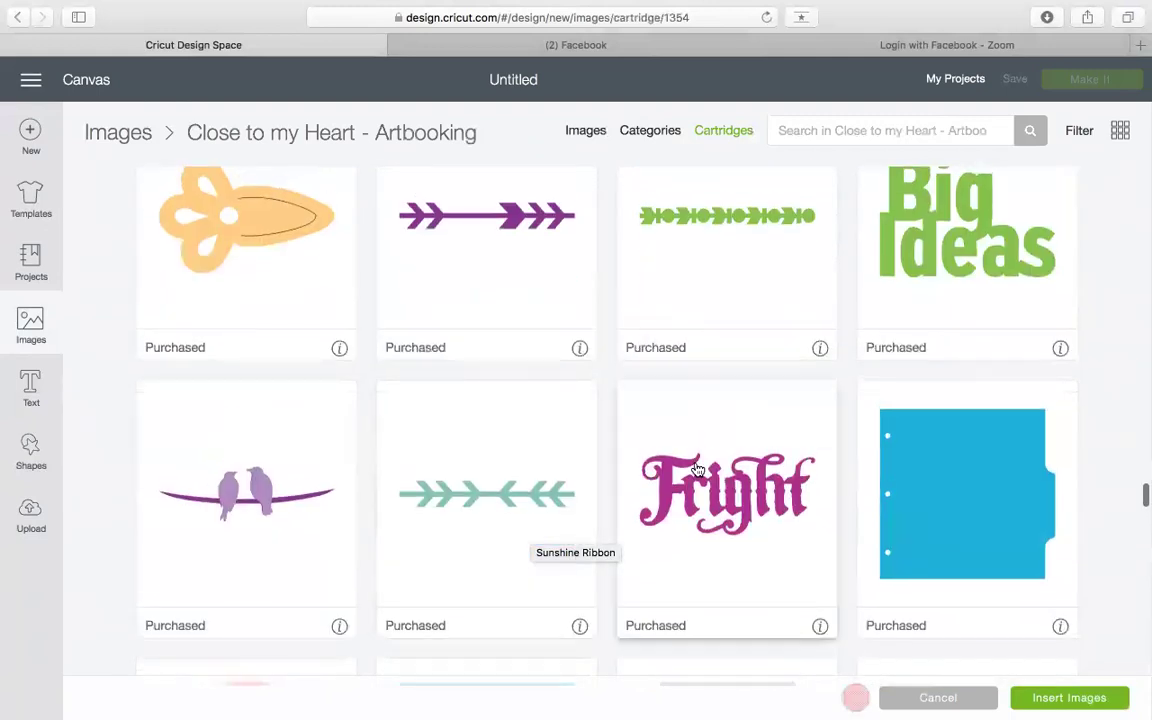
scroll(872, 319, "up", 8)
scroll(872, 326, "up", 15)
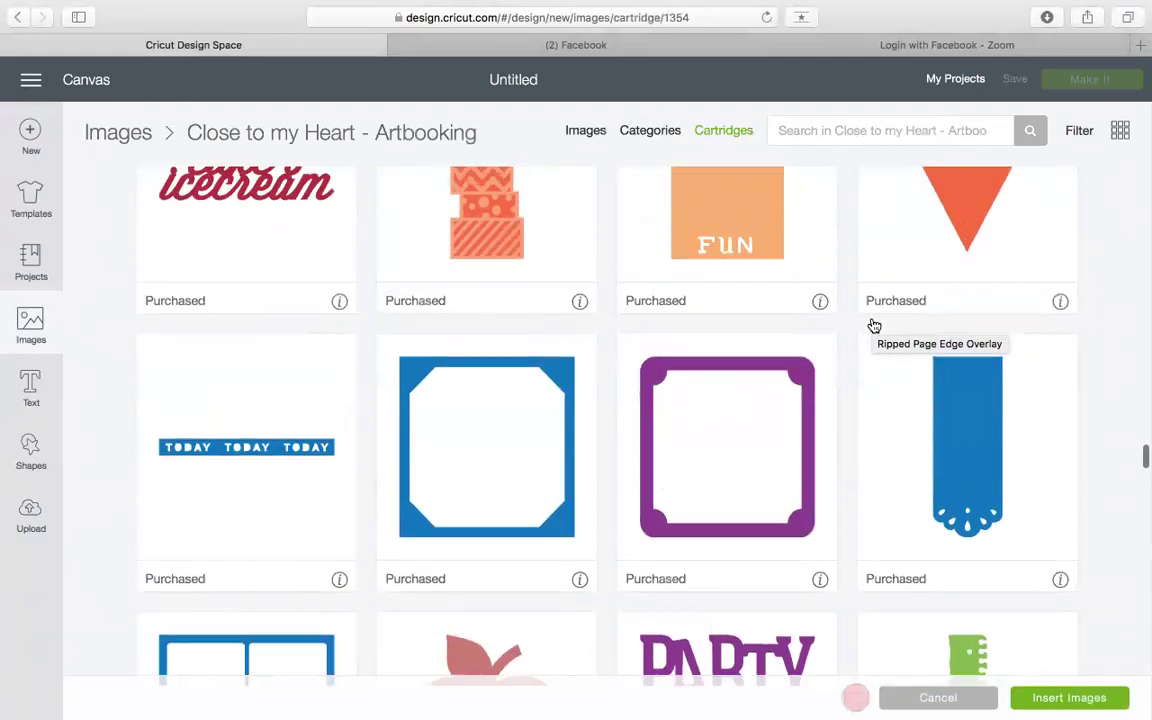
scroll(872, 326, "up", 20)
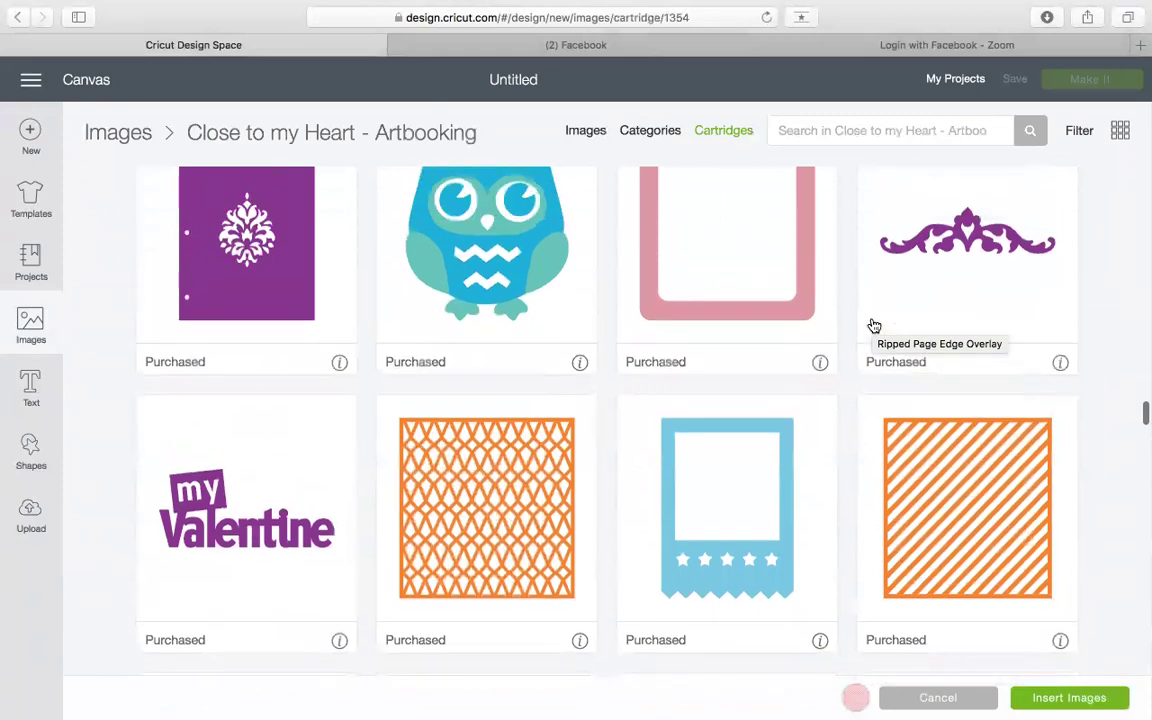
scroll(872, 326, "up", 15)
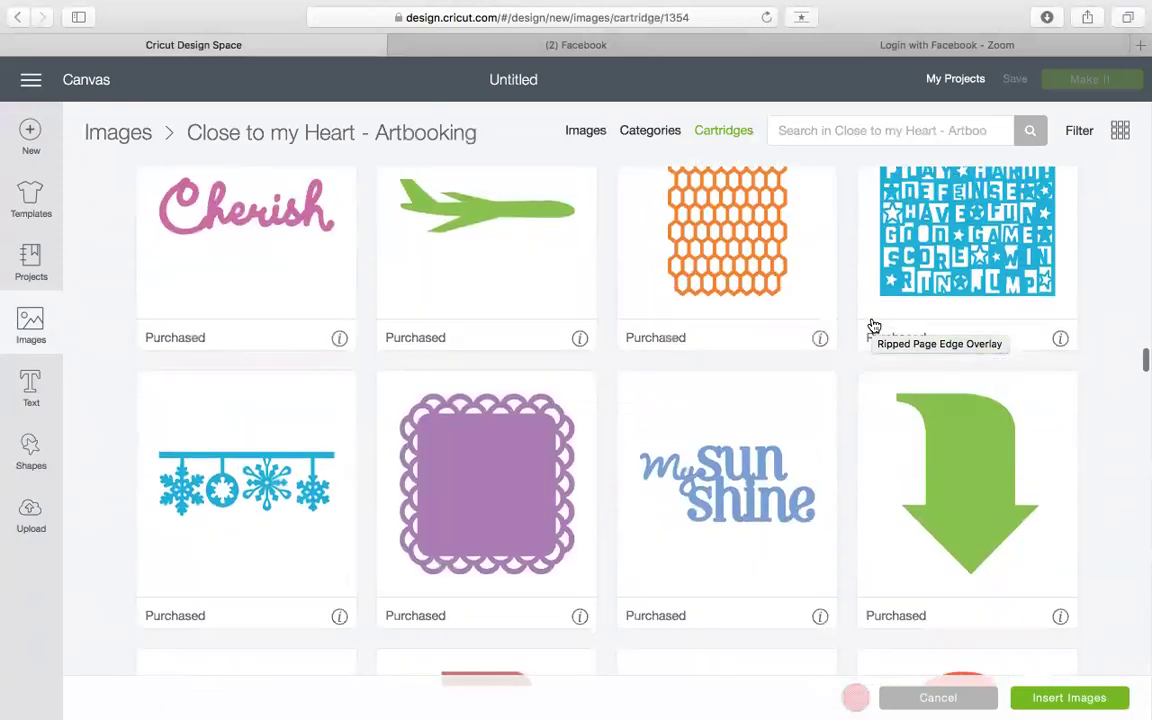
scroll(874, 326, "up", 5)
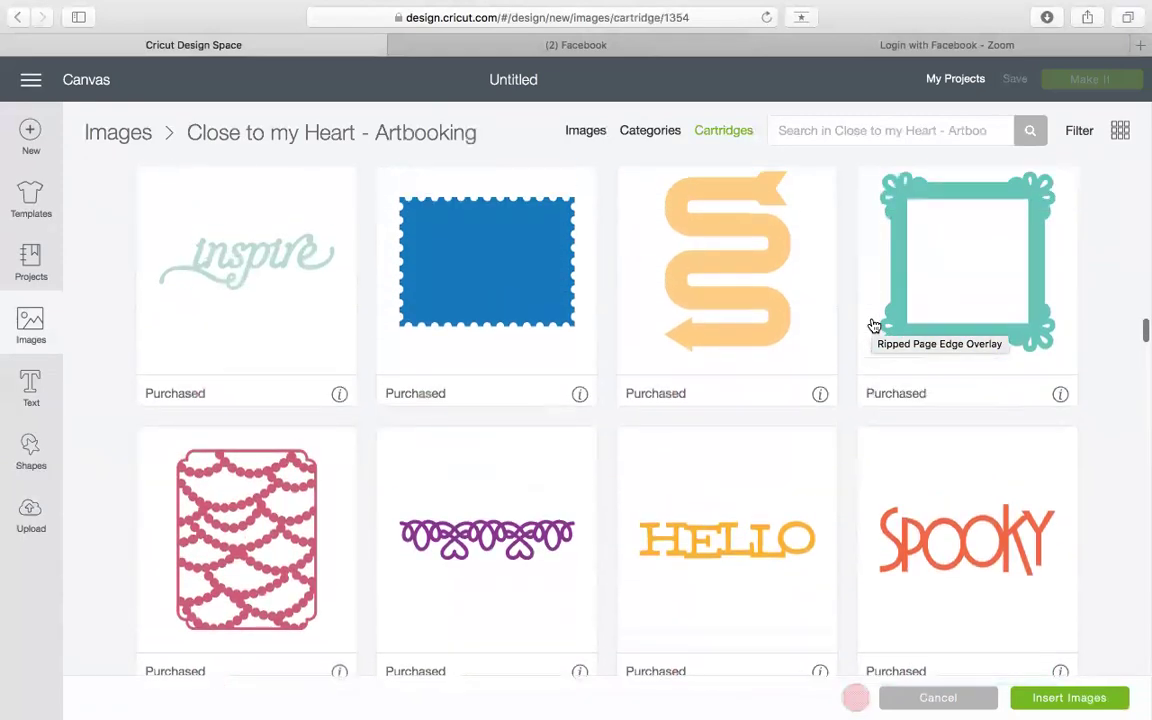
scroll(755, 290, "down", 10)
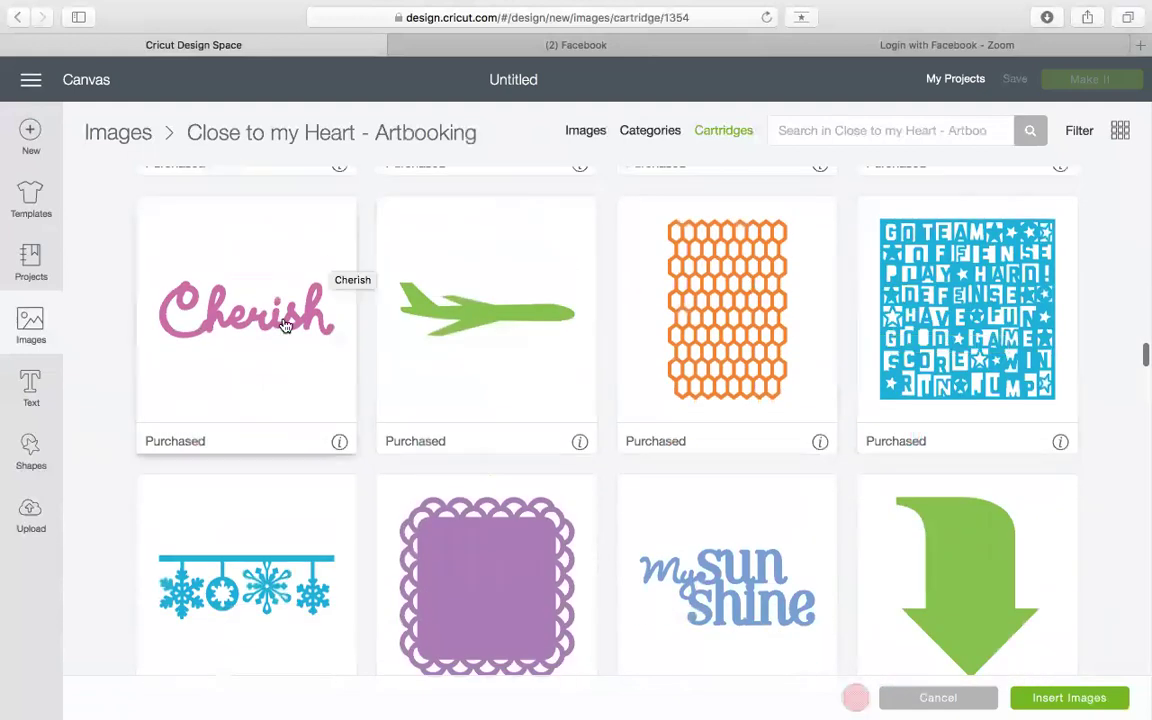
left_click(320, 262)
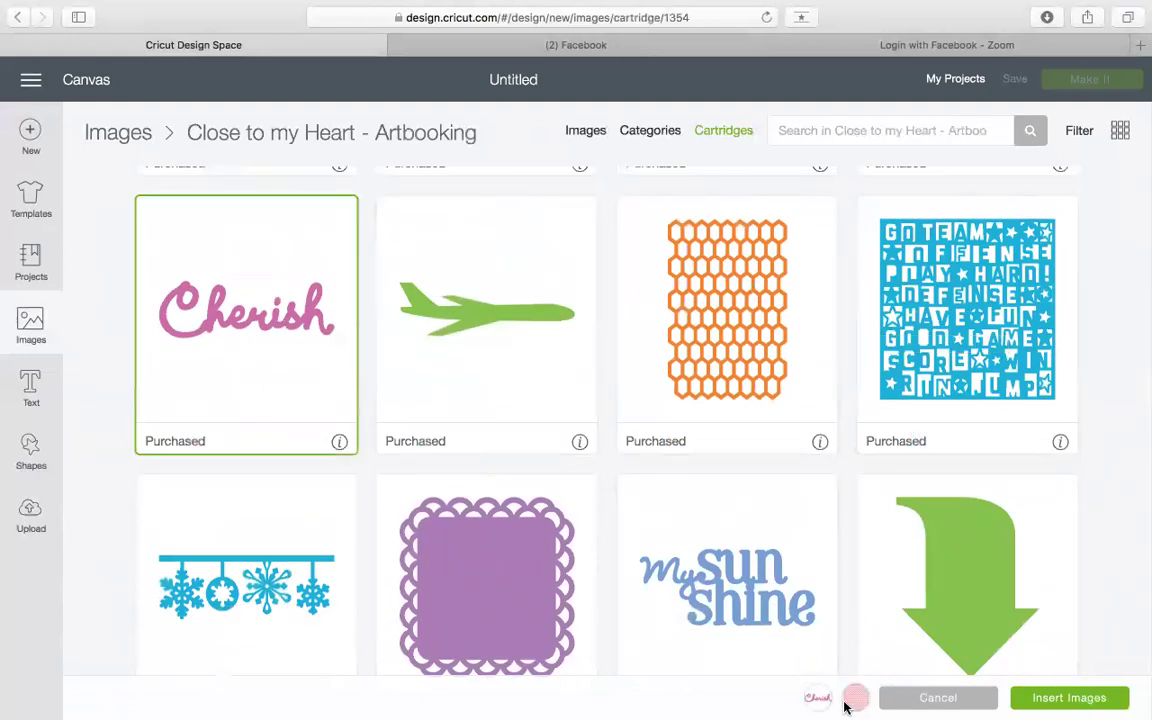
Insert both images, placing the chevron upper left and Cherish lower right
left_click(1005, 697)
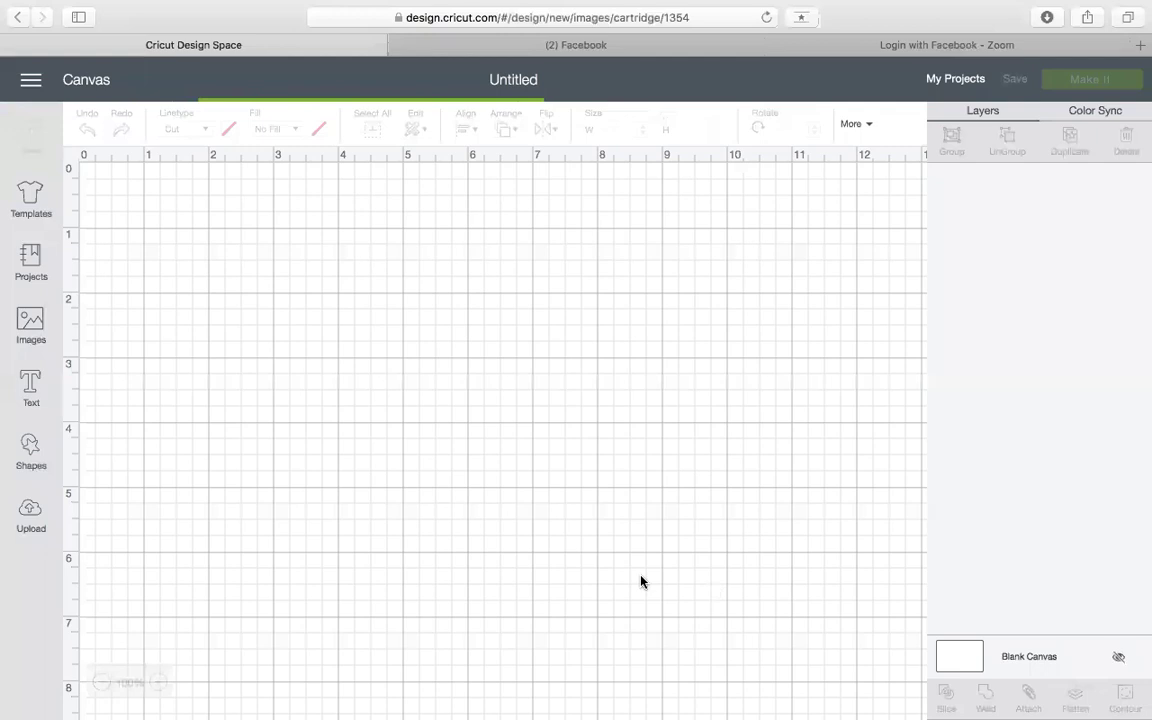
left_click_drag(249, 360, 432, 420)
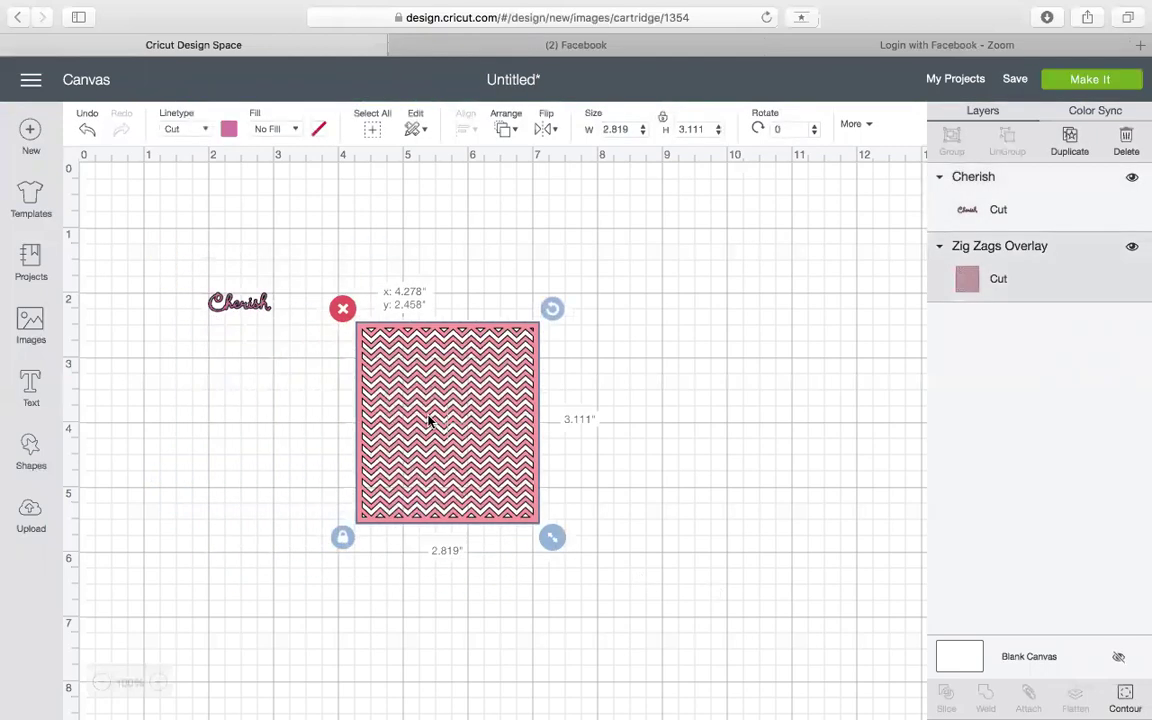
left_click_drag(247, 306, 783, 537)
left_click(457, 450)
left_click_drag(457, 450, 309, 336)
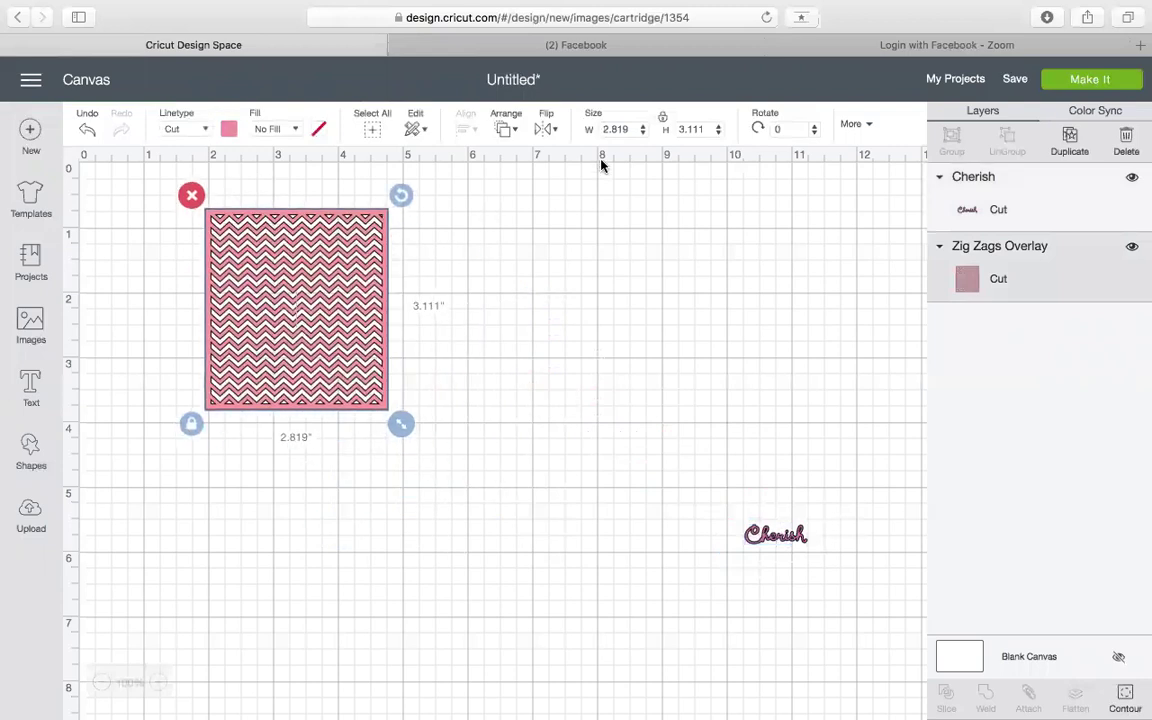
Resize the Zig Zags Overlay chevron panel to 11.5 inches high and 6 inches wide
left_click(590, 129)
type("11")
key("BackSpace")
left_click(663, 130)
type("11.5")
key("Return")
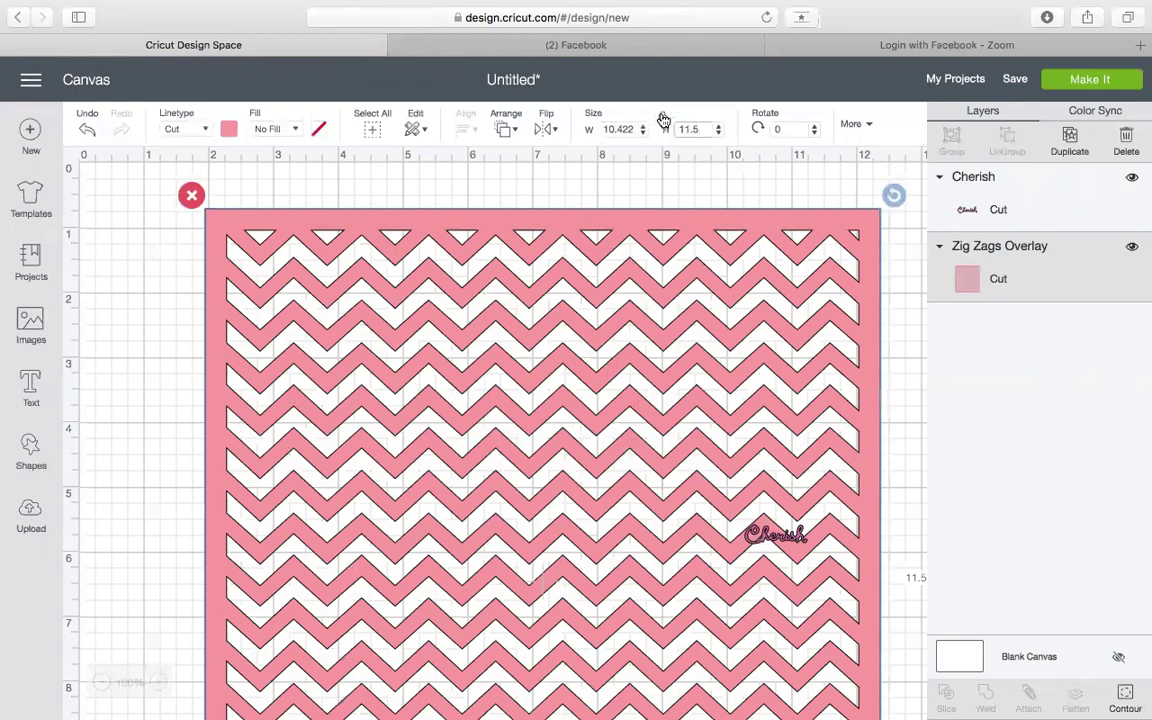
double_click(635, 128)
type("6")
key("Return")
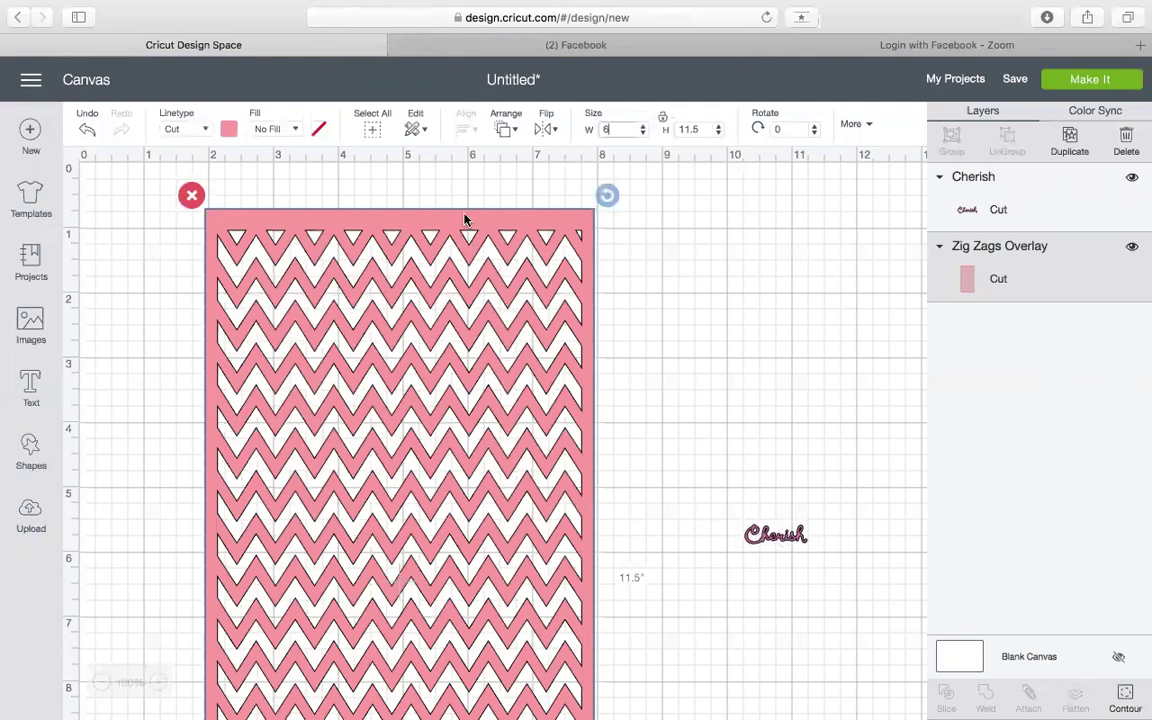
Zoom out and add a square shape, placing it right of the Cherish title
left_click(99, 686)
left_click(99, 686)
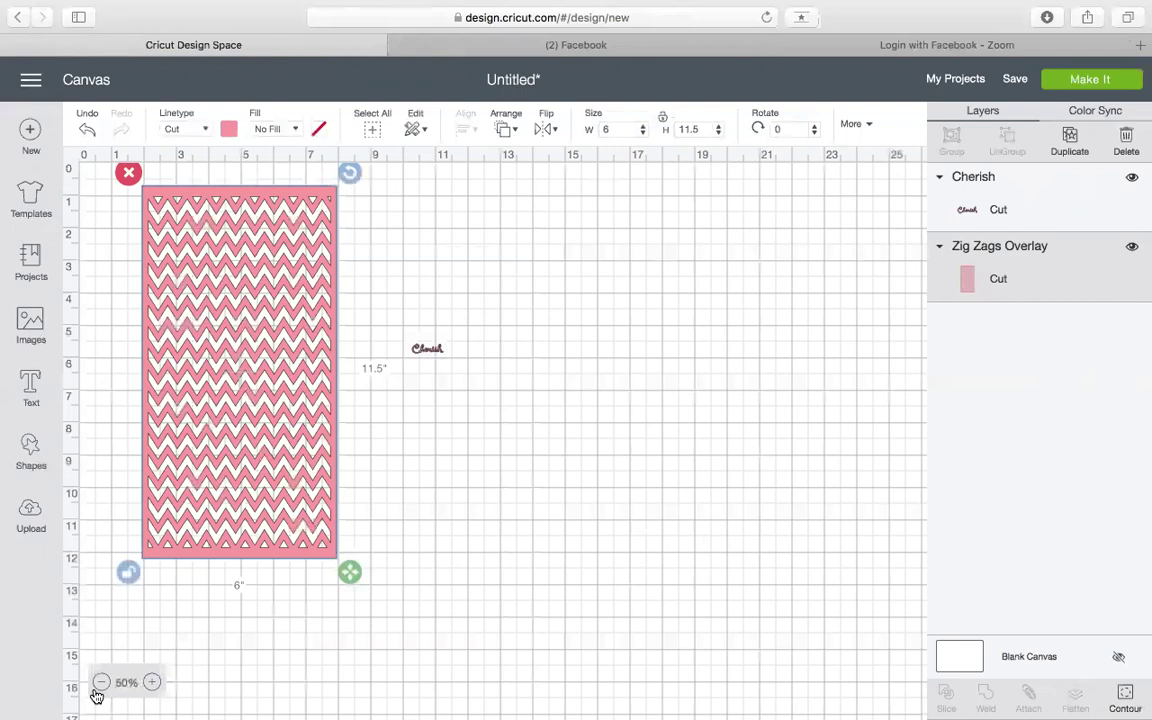
left_click(33, 452)
left_click(101, 333)
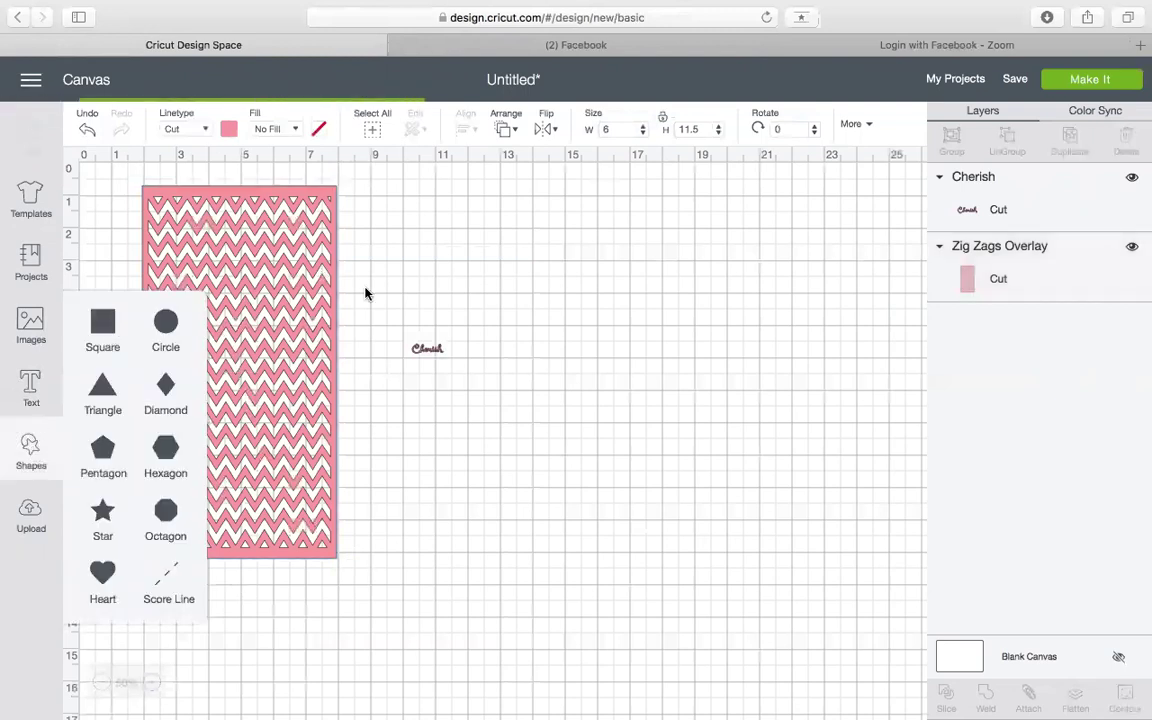
left_click_drag(231, 276, 545, 345)
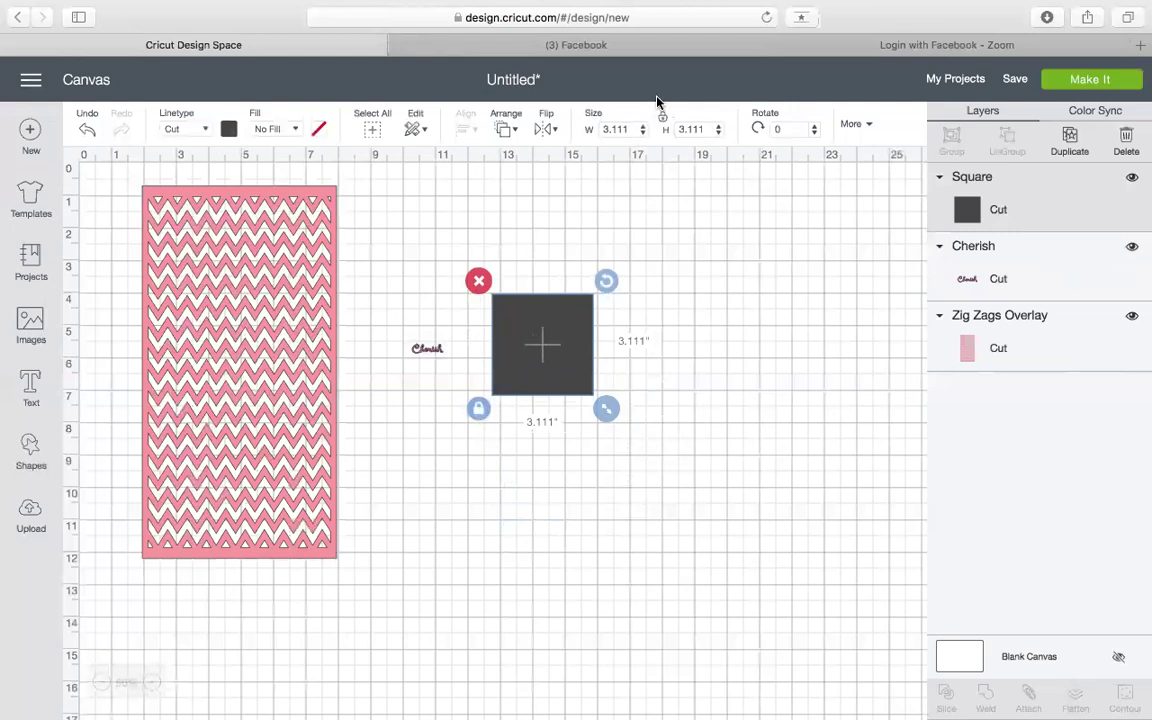
Unlock the square, size it 6.25 × 4.25, and move it across the panel's middle
left_click(588, 129)
type("6.25")
left_click(662, 117)
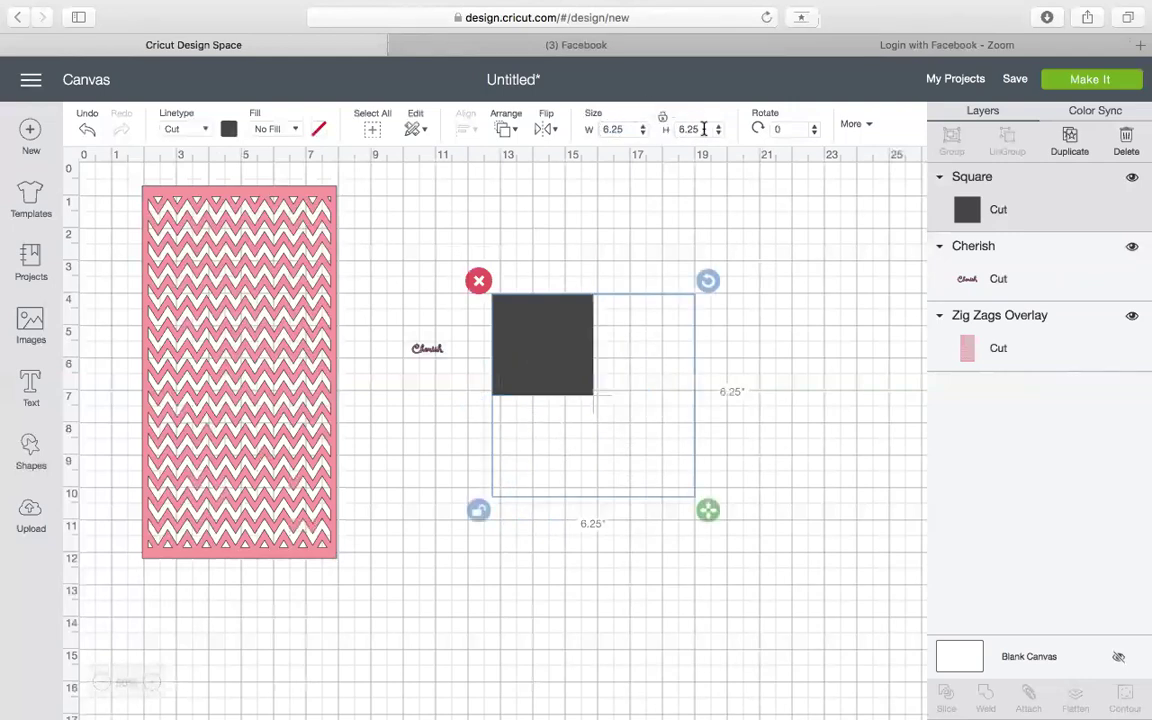
left_click(670, 129)
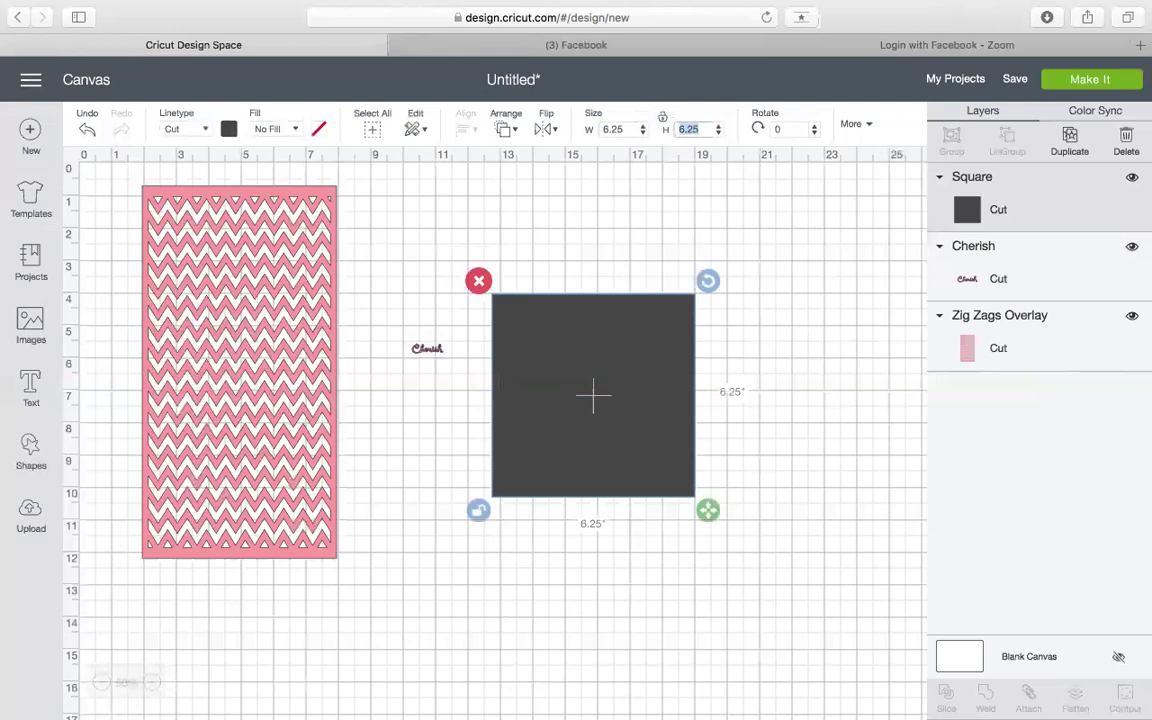
type("4.")
key("Return")
left_click_drag(605, 372, 266, 350)
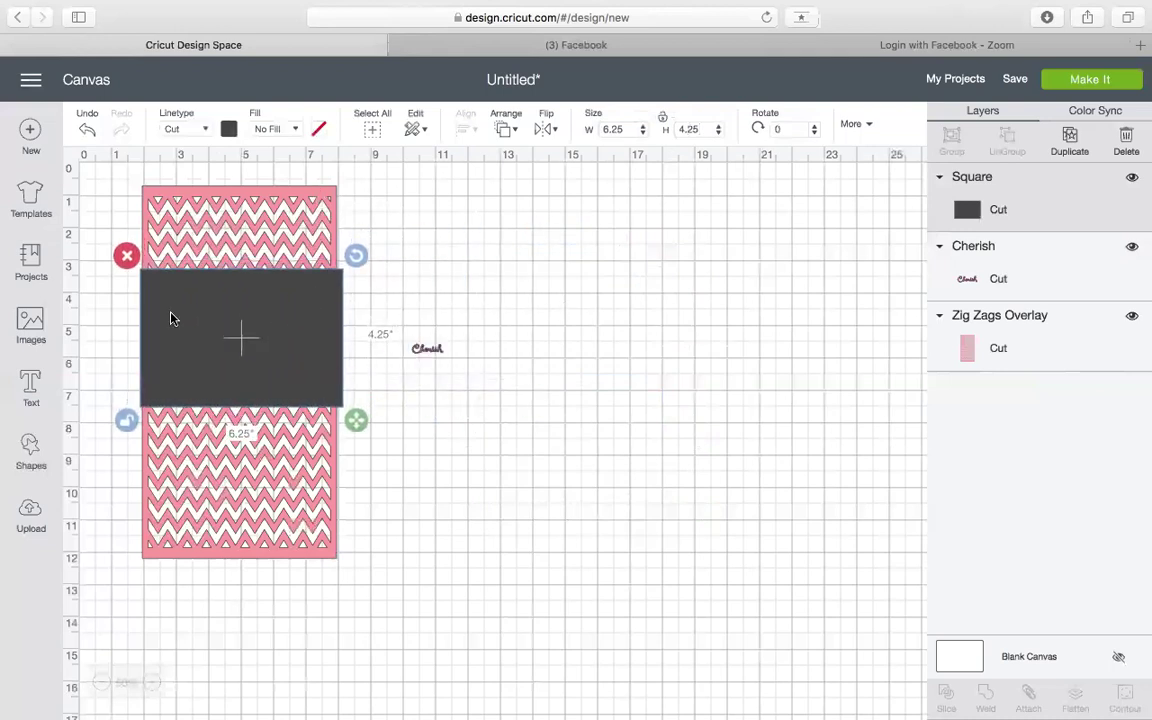
Widen the chevron panel to 6.25 inches and line the band up with its edges
left_click(286, 197)
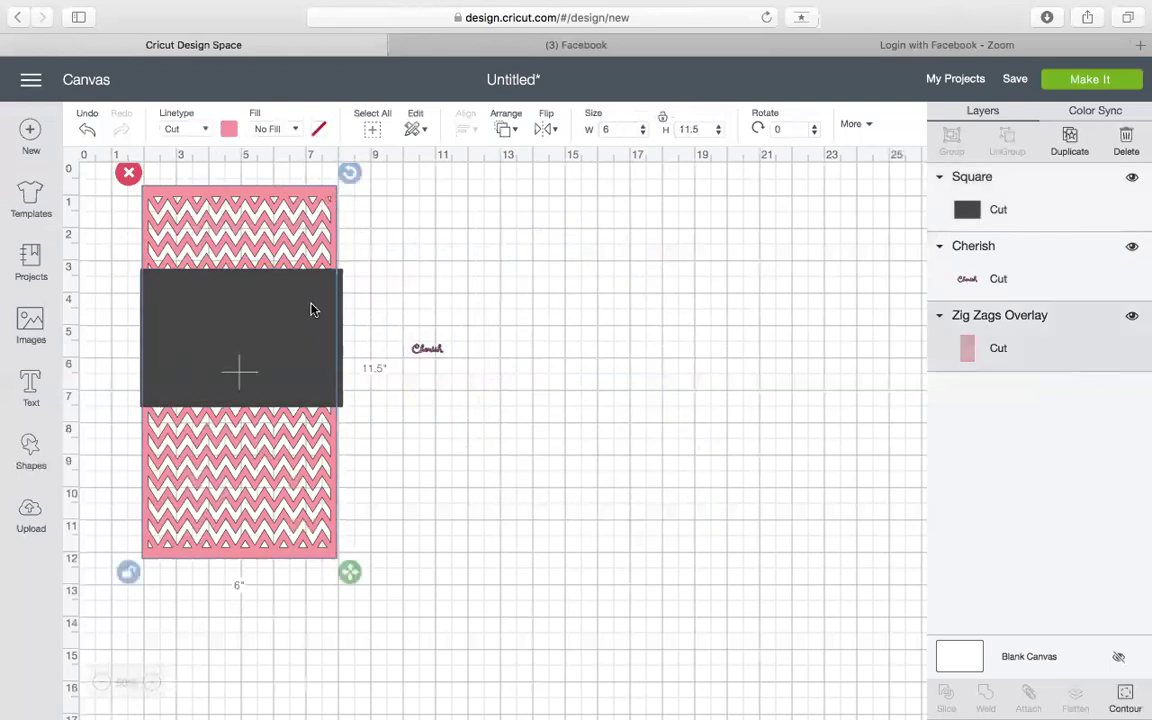
left_click_drag(311, 310, 309, 304)
left_click(321, 193)
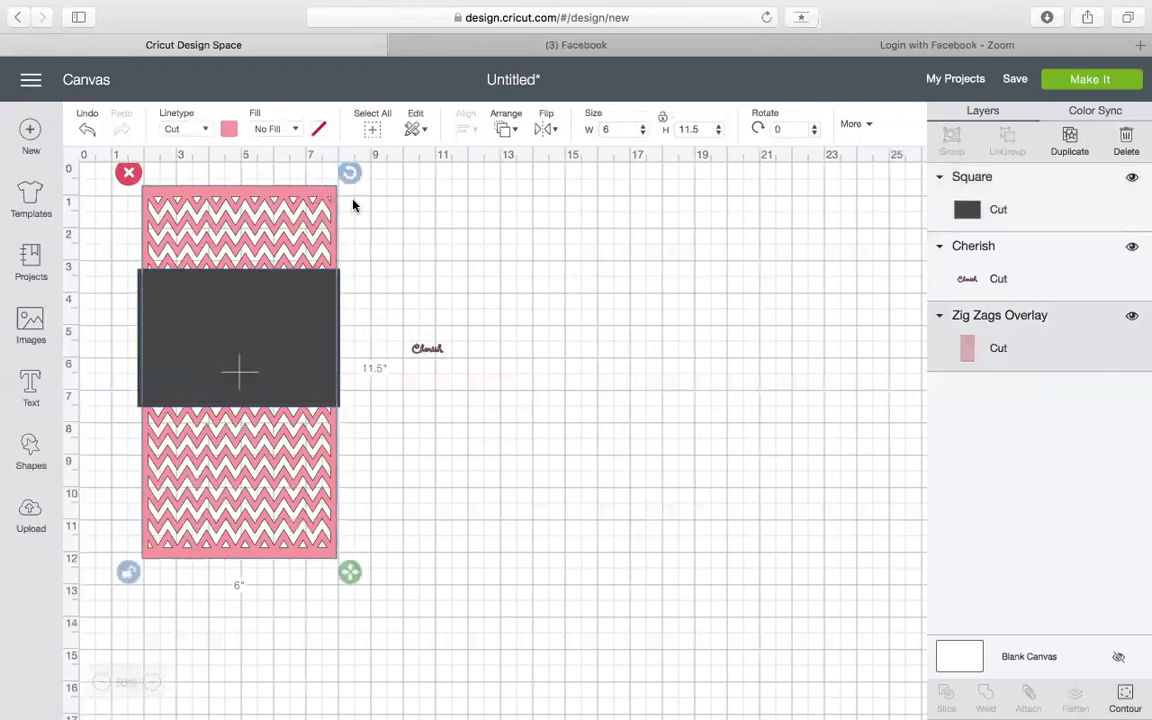
left_click(628, 129)
type("6.25")
key("Return")
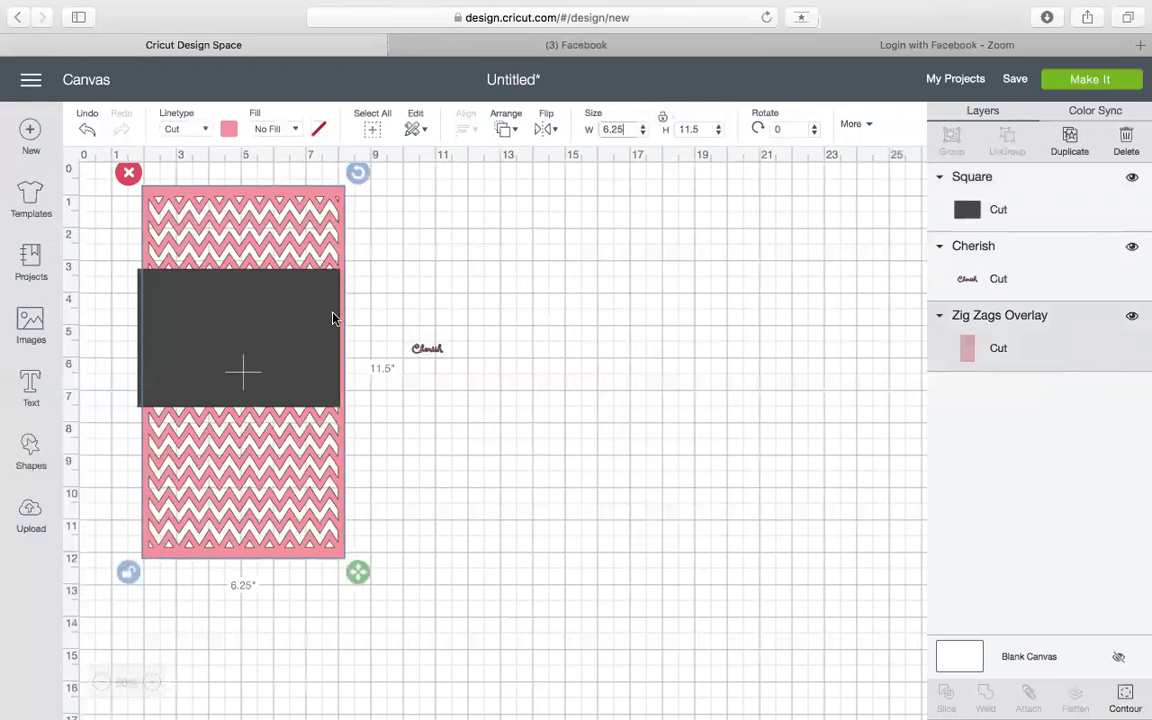
left_click_drag(333, 318, 338, 318)
Move Cherish aside, then select the chevron panel and band together and weld them
left_click(604, 279)
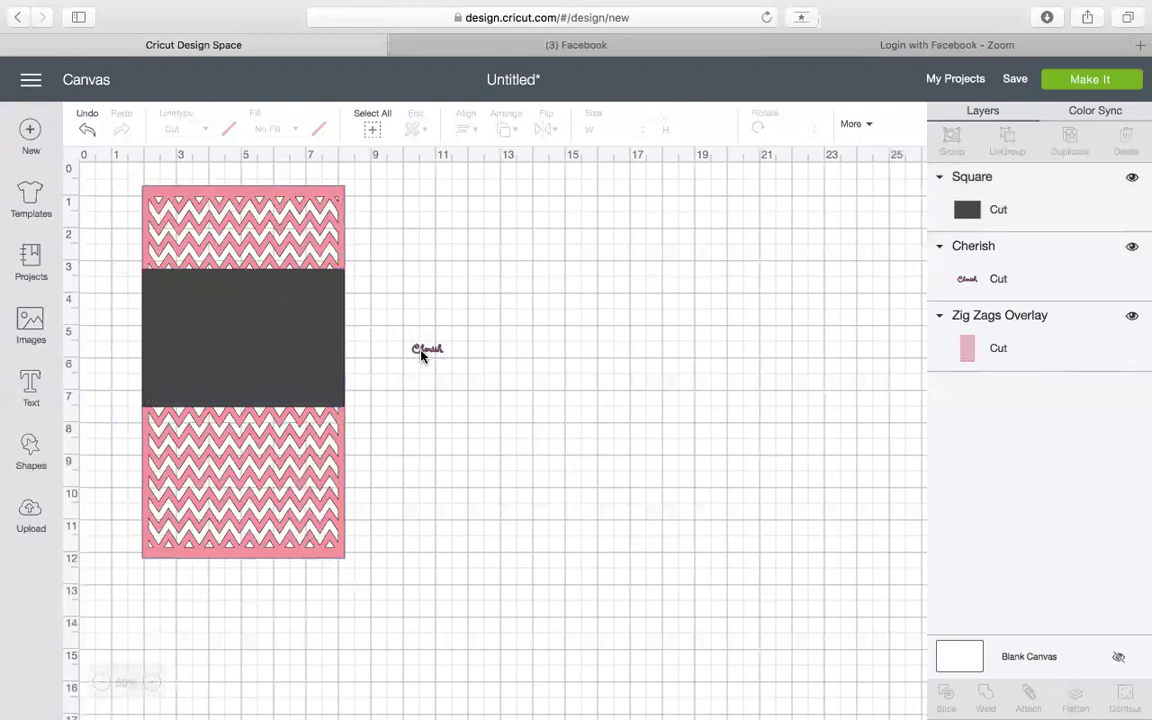
left_click_drag(427, 348, 777, 470)
left_click(355, 405)
left_click(335, 330)
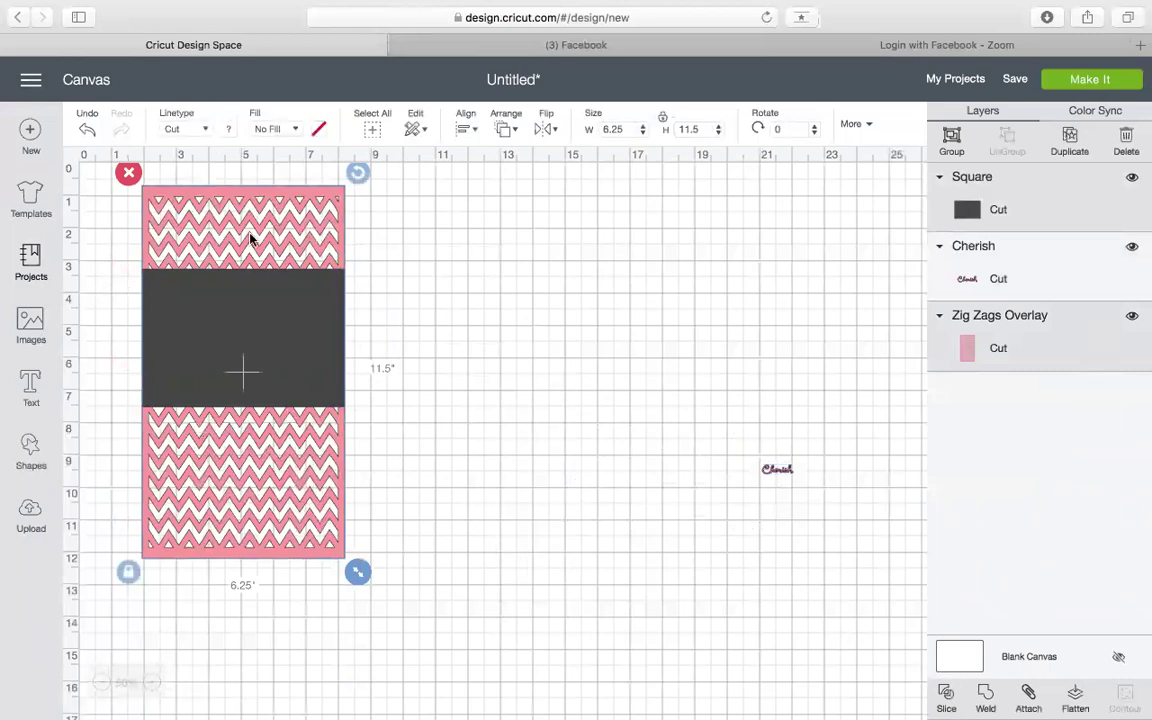
left_click(985, 697)
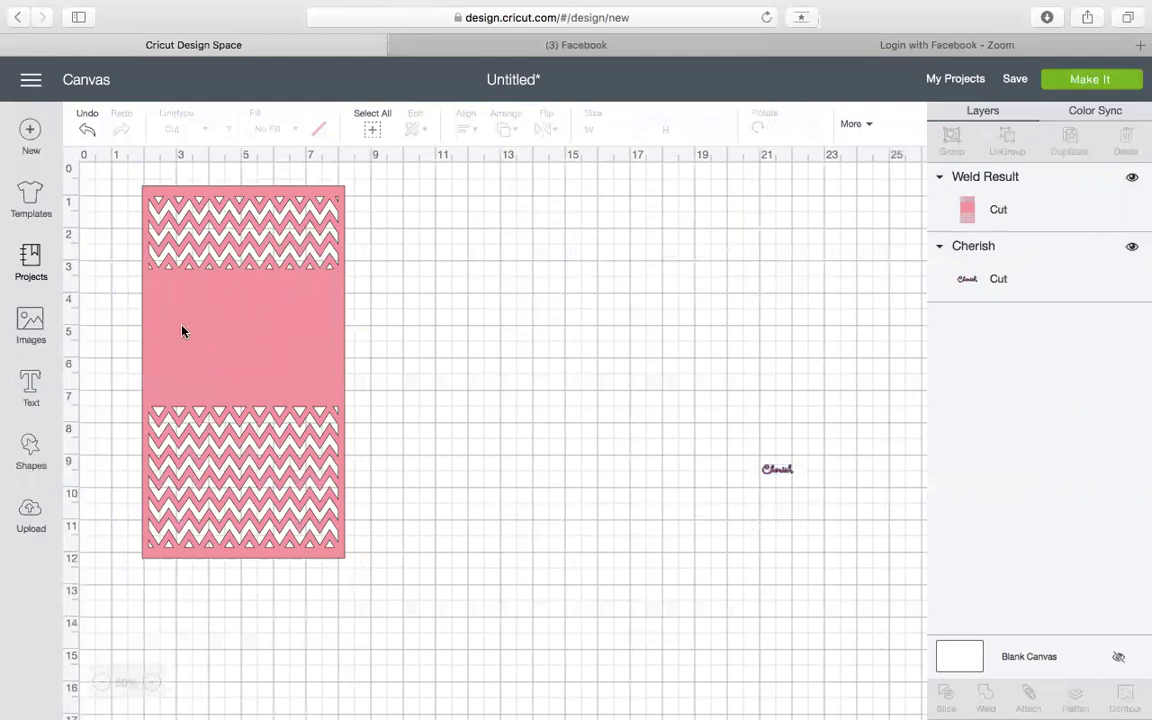
Add a new square beside the card and size it 6 × 4 inches
left_click(29, 450)
left_click(103, 320)
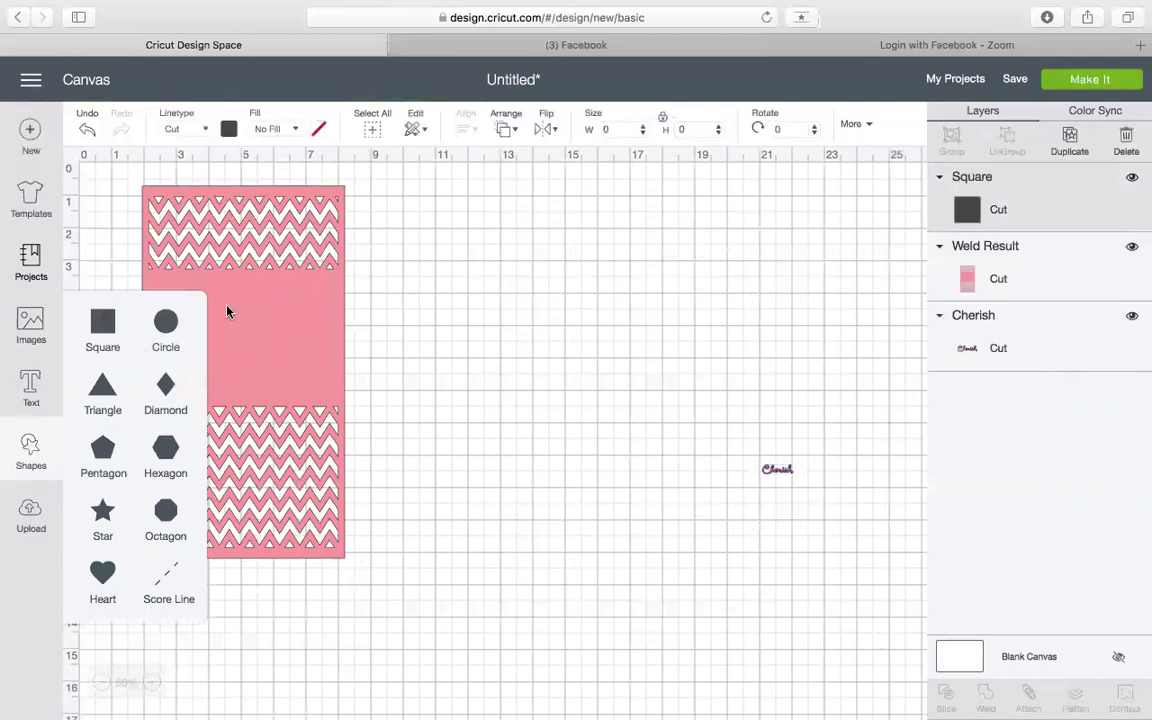
left_click_drag(272, 345, 549, 340)
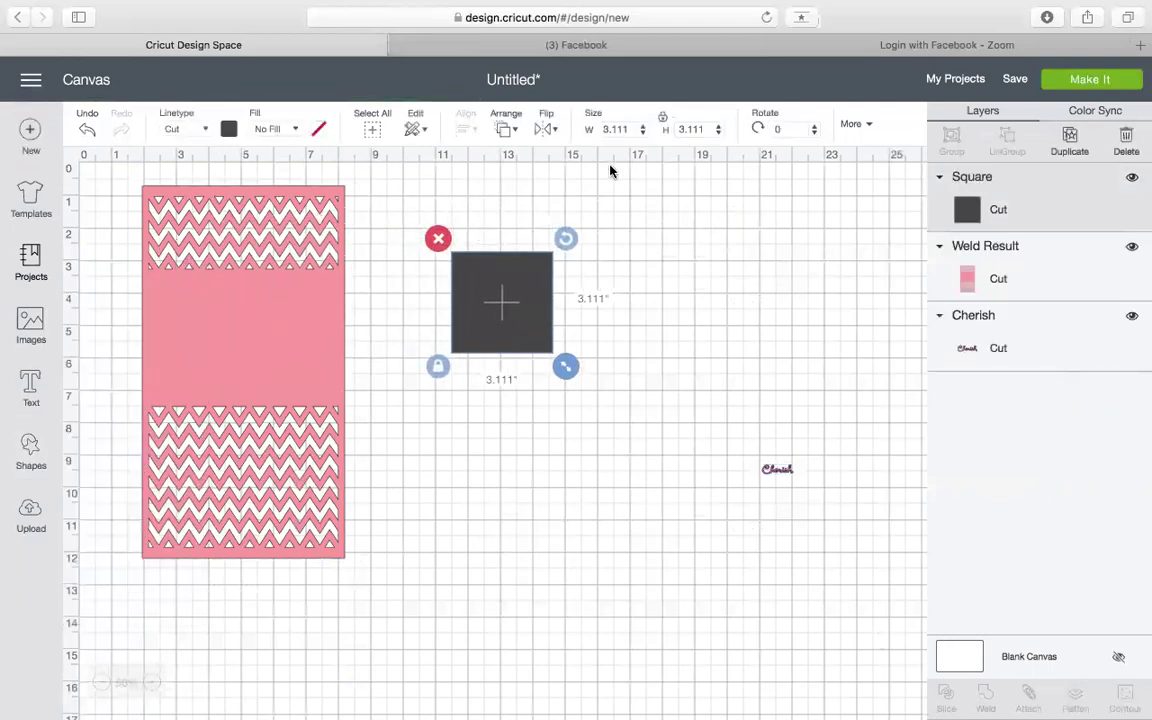
left_click(604, 129)
type("6")
key("Return")
left_click(672, 123)
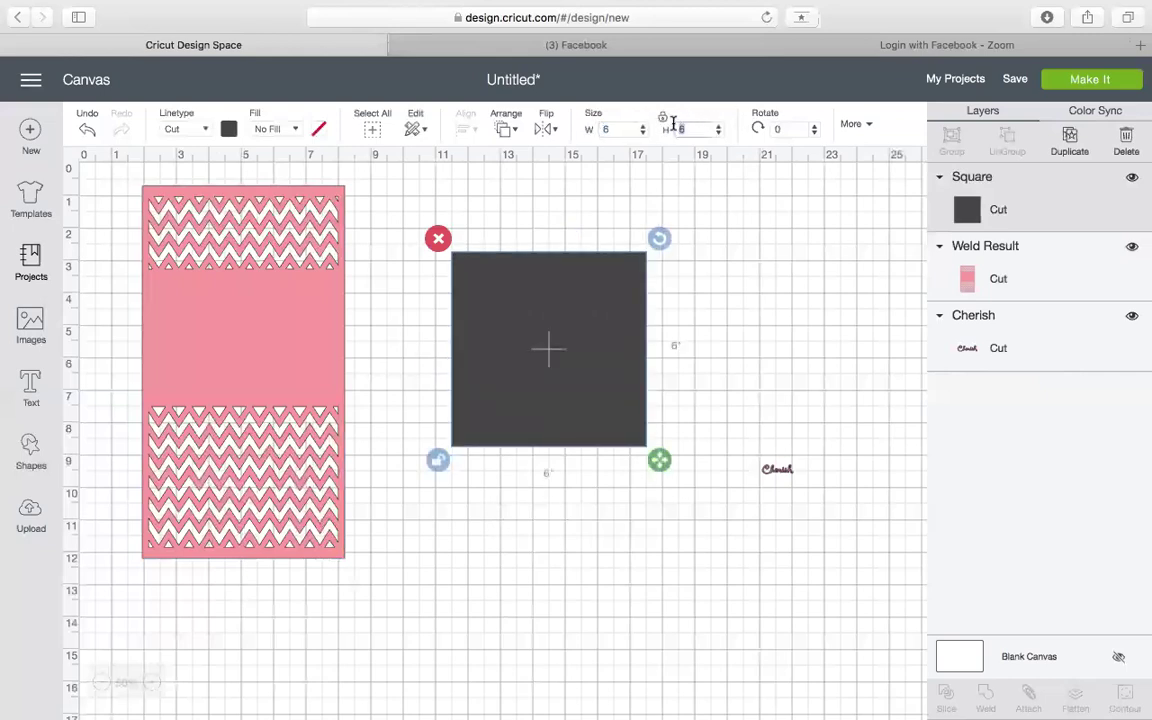
type("4")
key("Return")
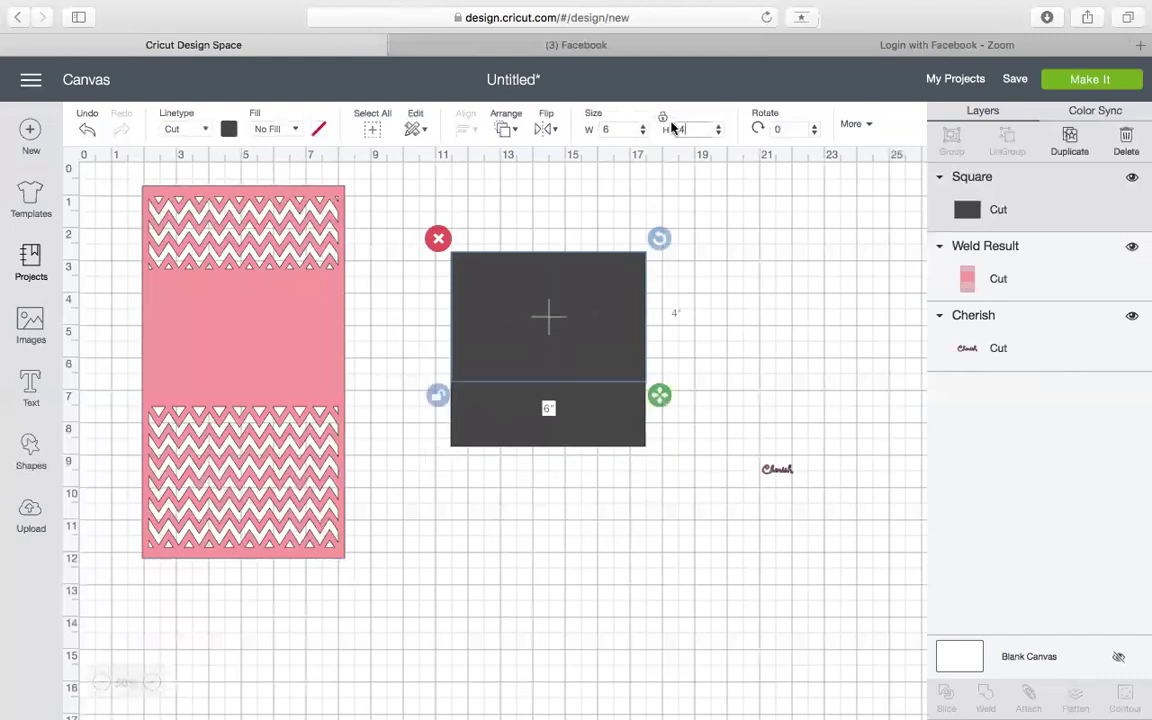
Colour the rectangle white and place it over the card's solid middle strip
left_click(229, 129)
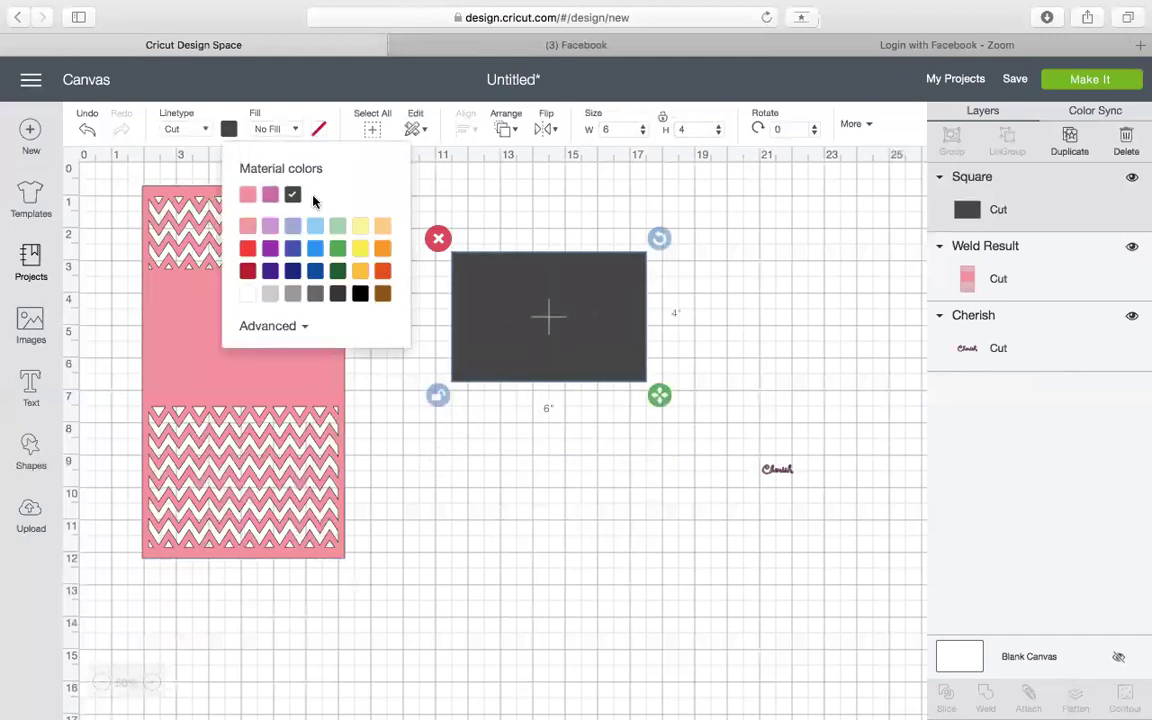
left_click(253, 297)
left_click_drag(477, 286, 200, 336)
left_click(430, 258)
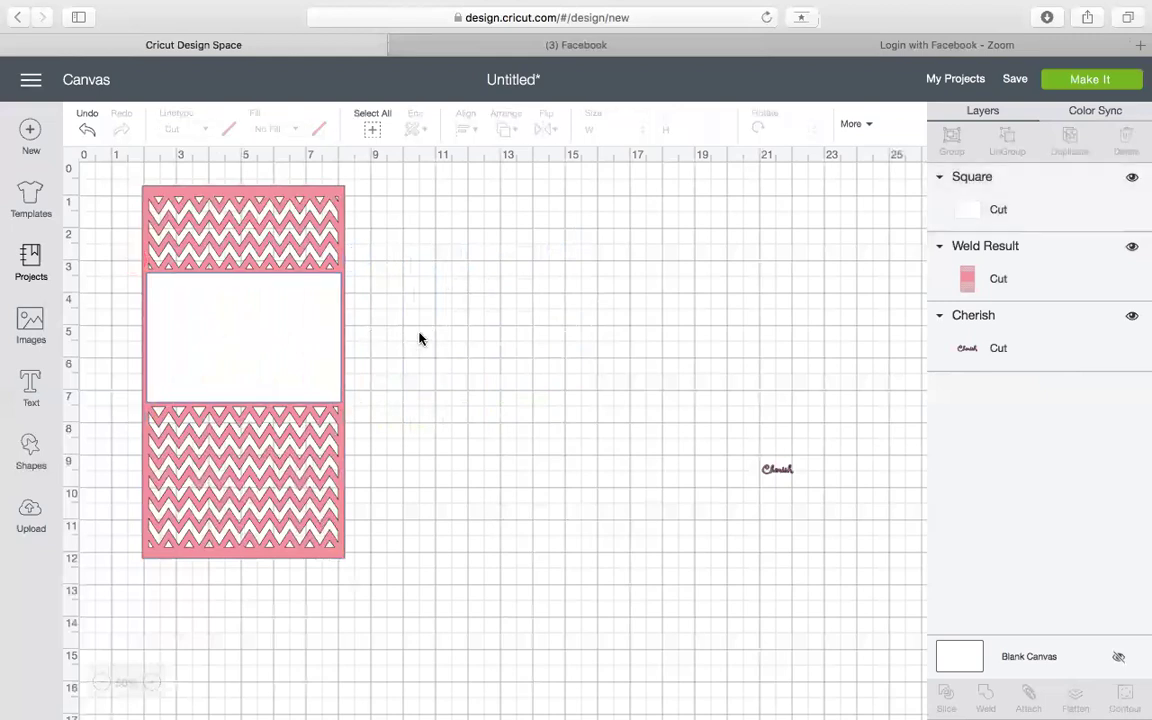
Add a third square beside the card, size it 6.25 × 4.25, and colour it light grey
left_click(33, 443)
left_click(103, 321)
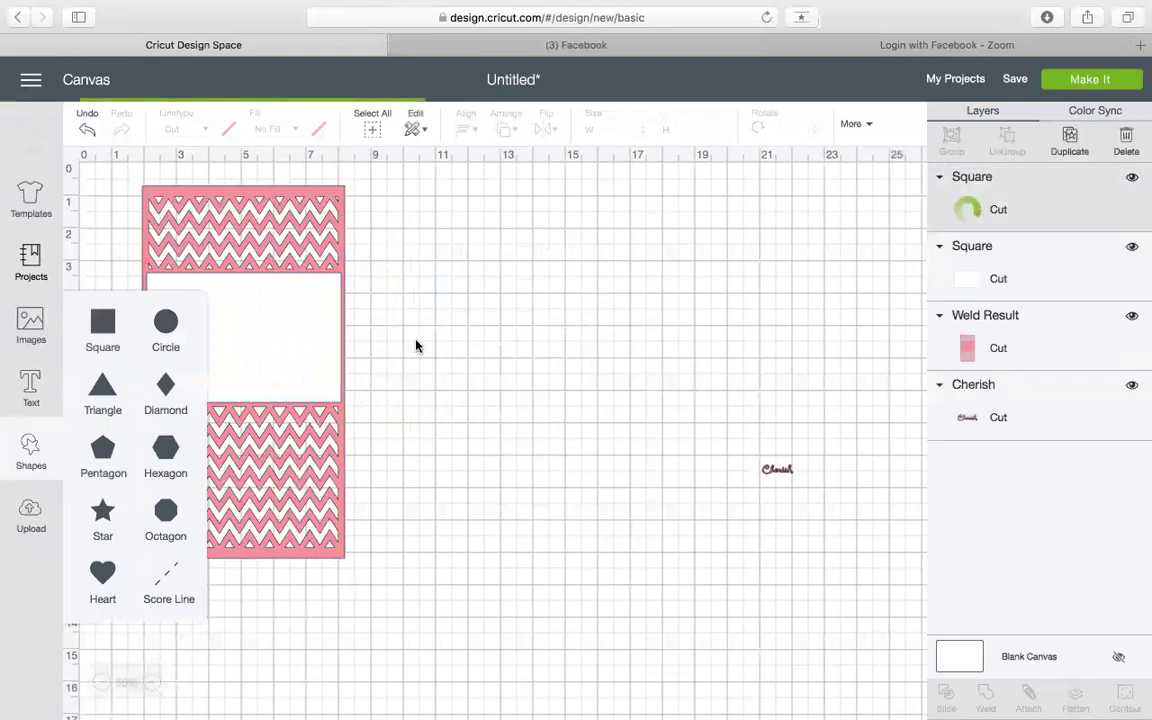
left_click_drag(248, 345, 568, 320)
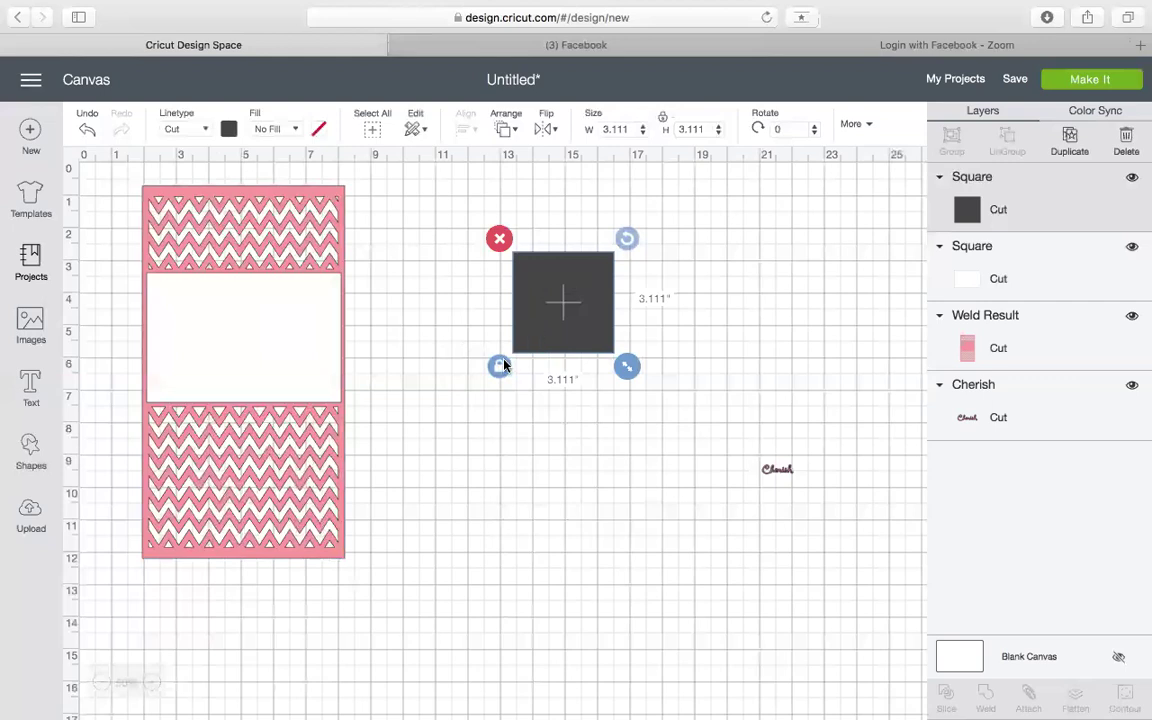
left_click(599, 129)
type("6.25")
key("Tab")
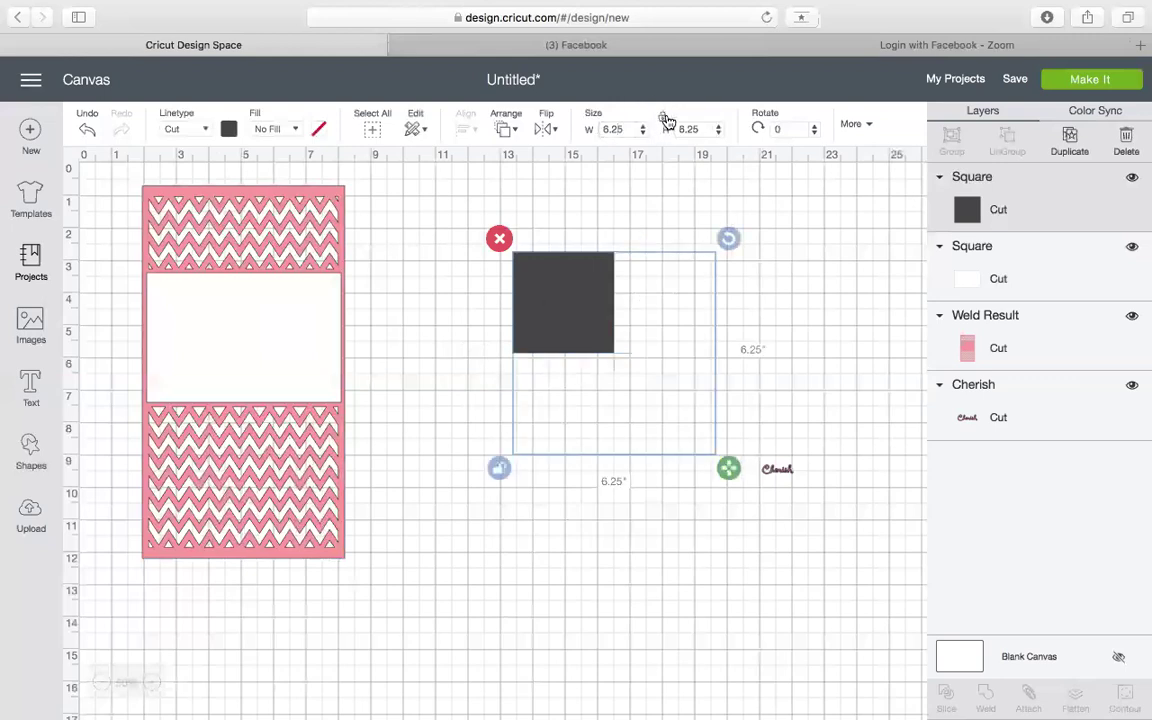
type("4")
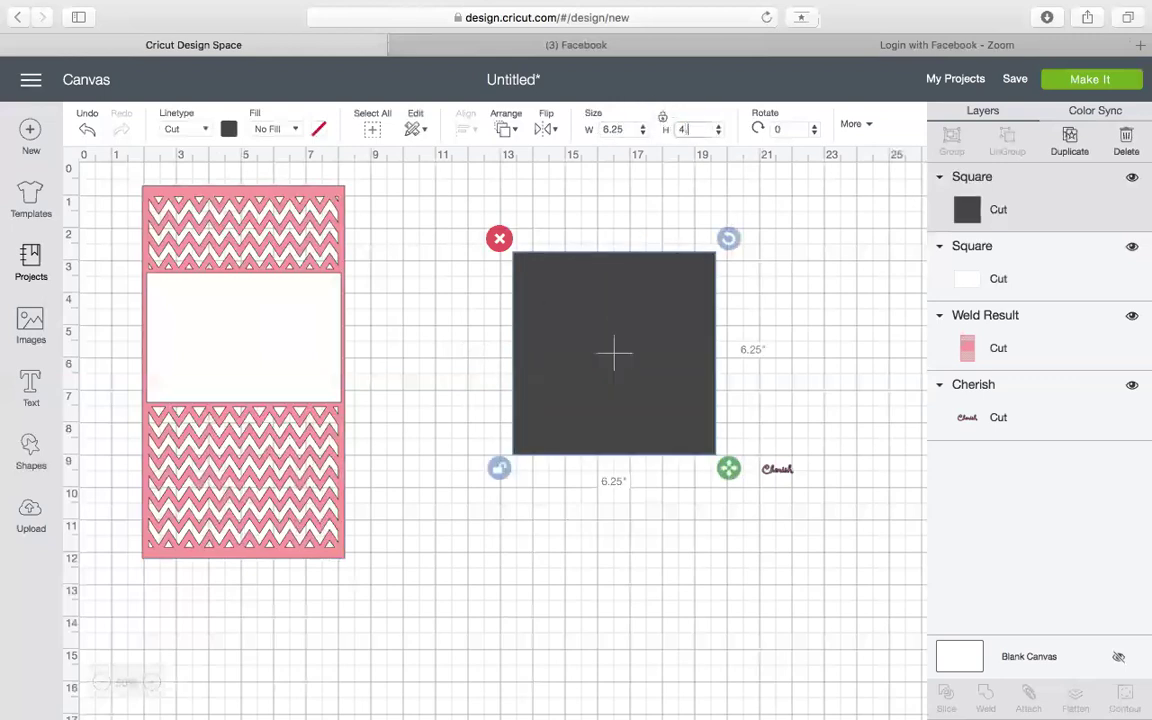
type(".25")
key("Return")
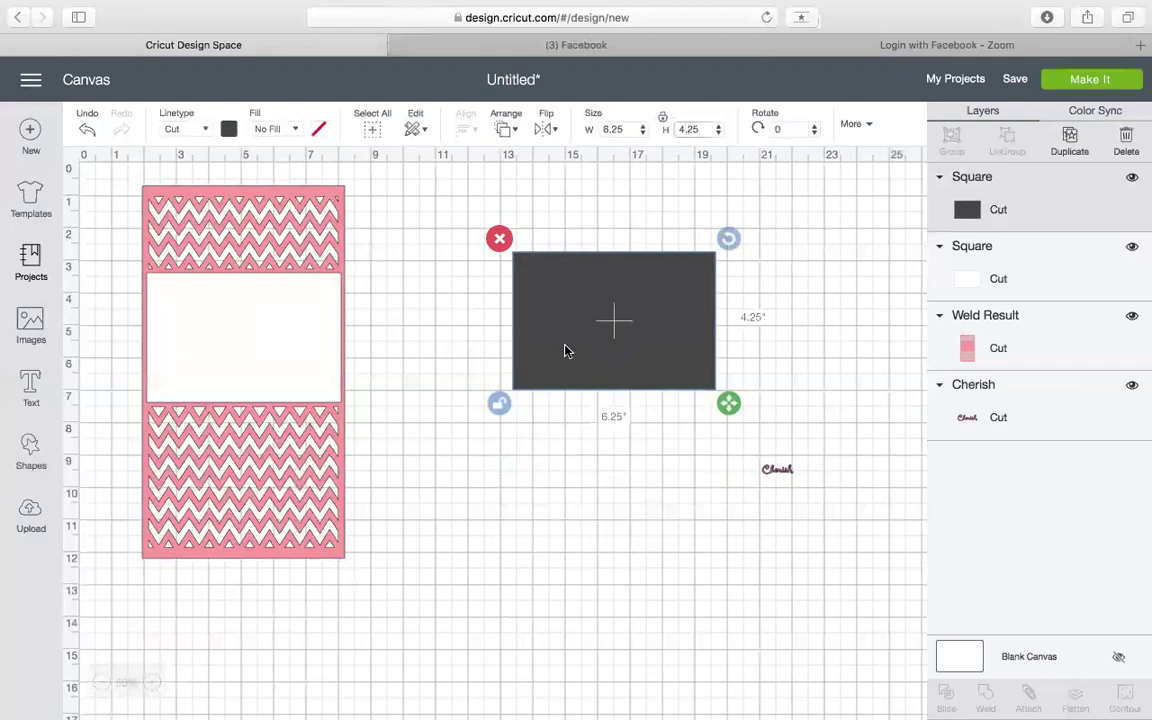
left_click(227, 131)
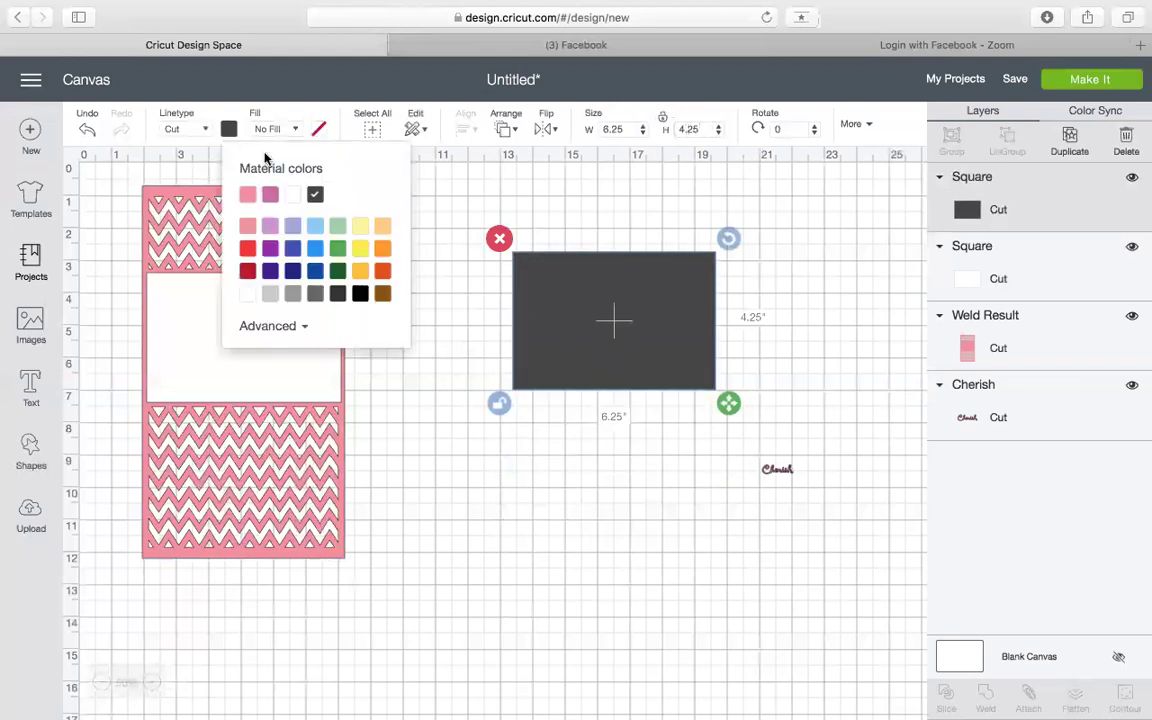
left_click(270, 294)
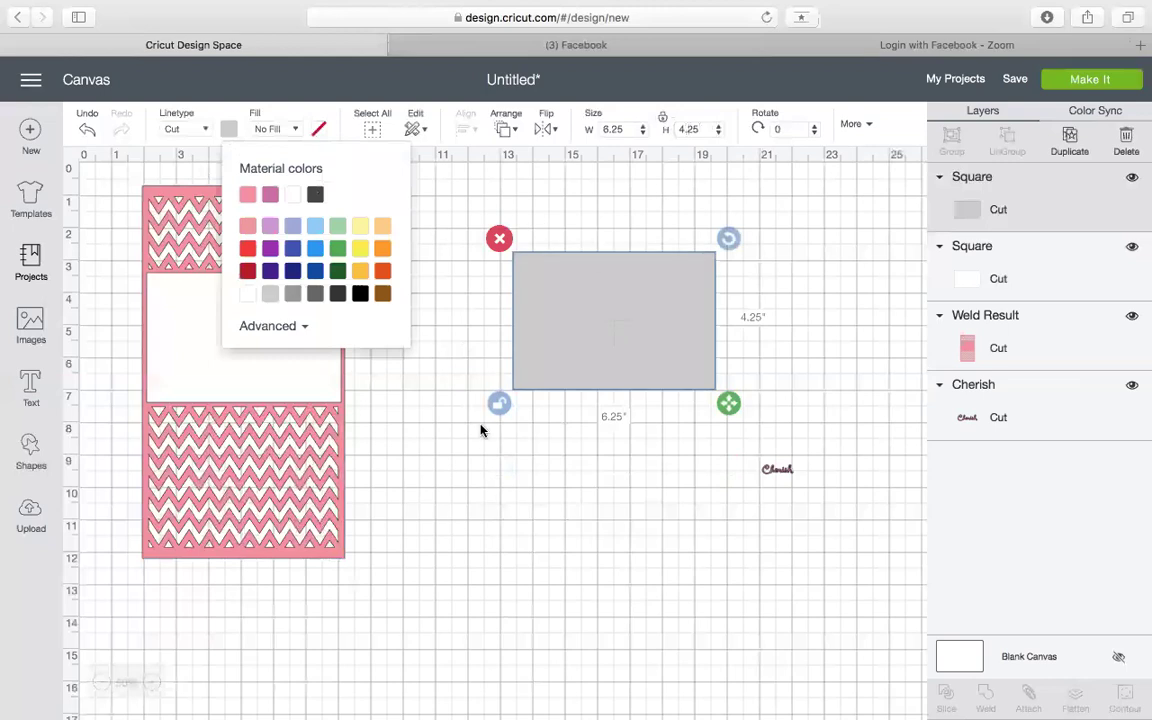
left_click(607, 308)
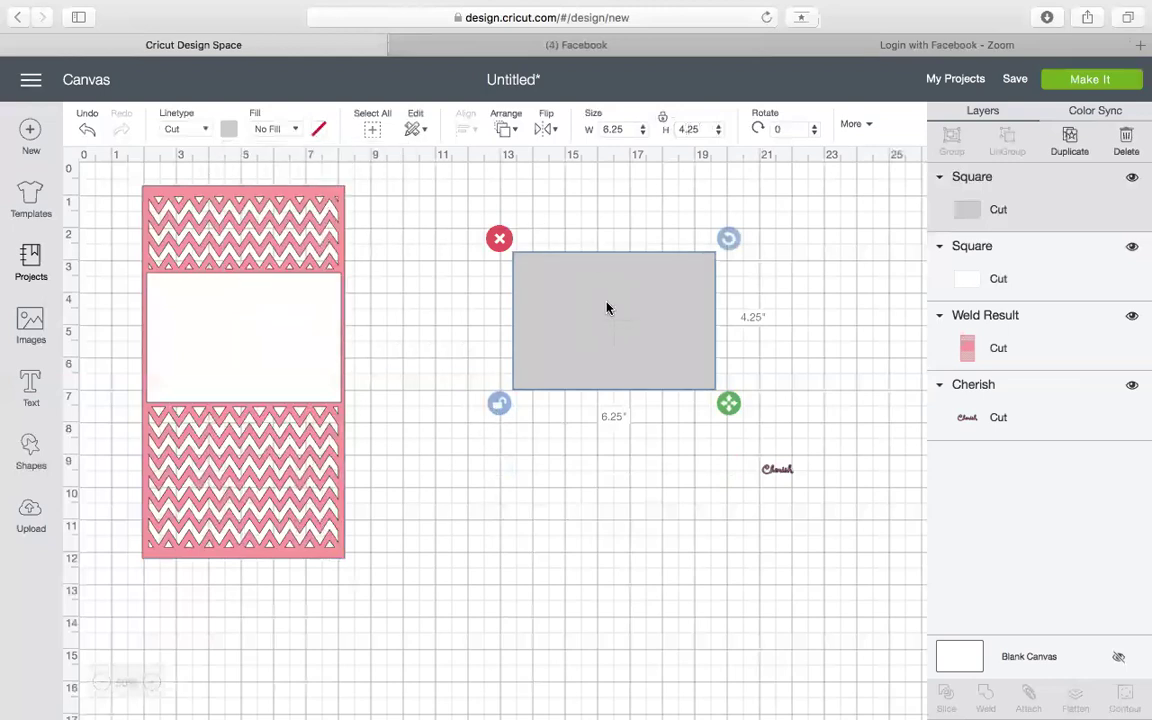
Add a white 6 × 4 inch square and center it on the grey rectangle
left_click(31, 452)
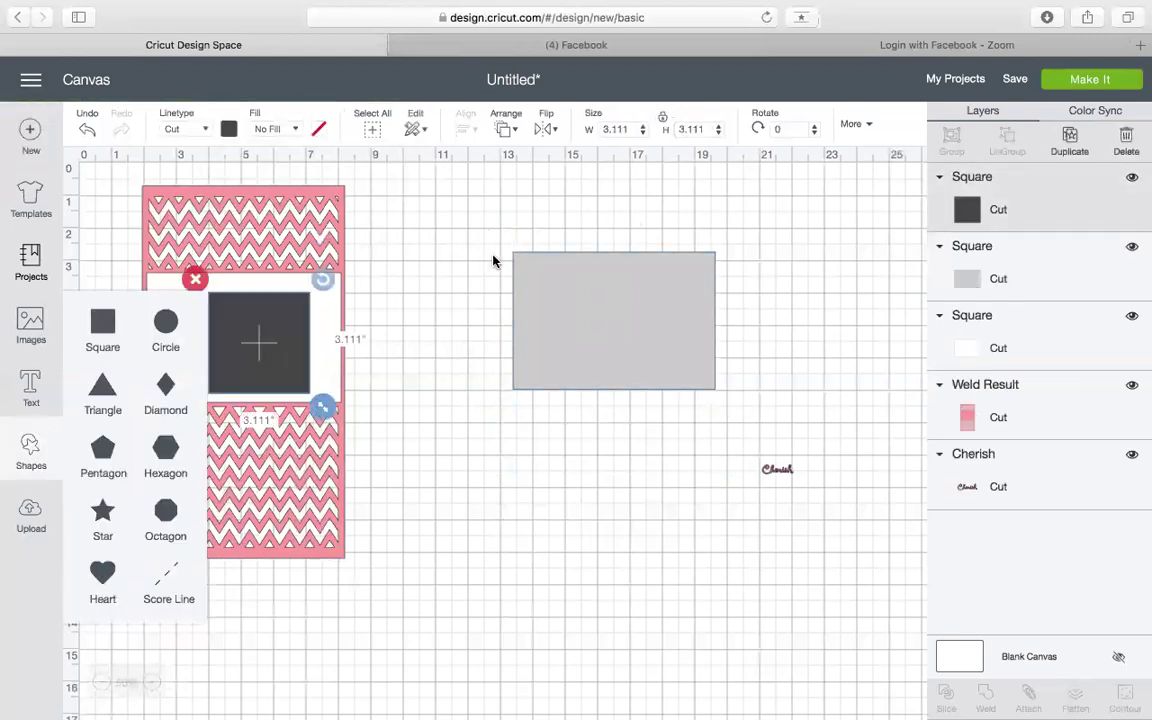
left_click_drag(303, 308, 533, 312)
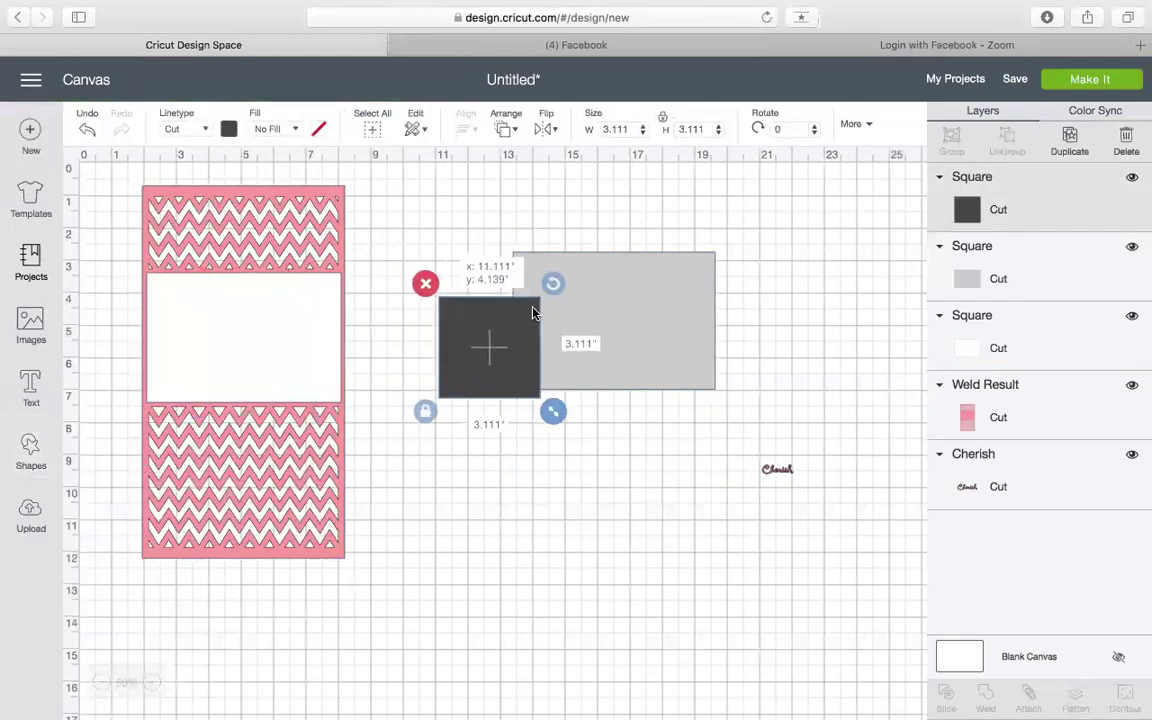
double_click(620, 128)
type("6")
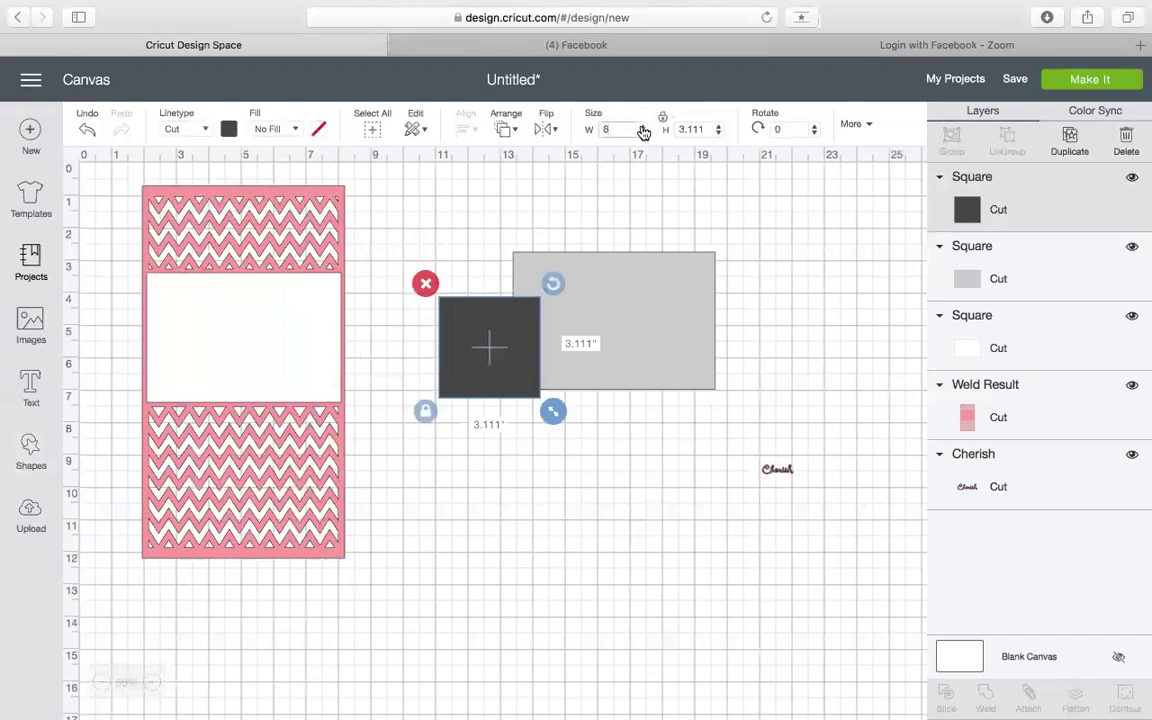
left_click(690, 128)
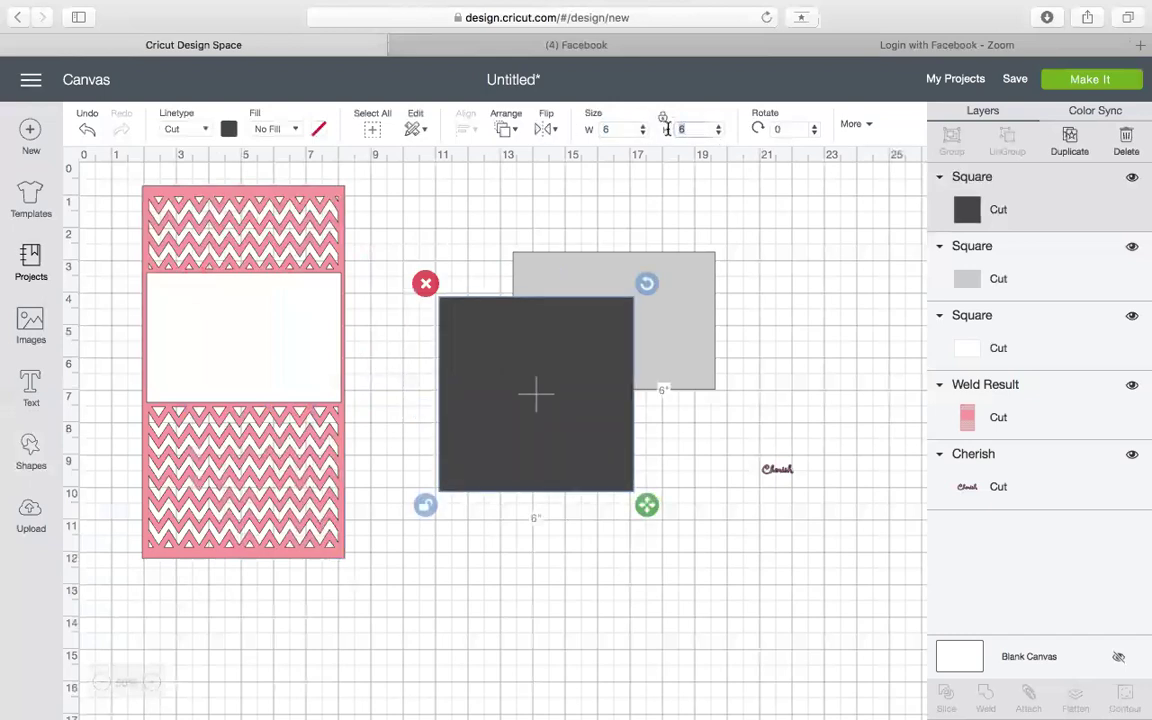
type("4")
key("Return")
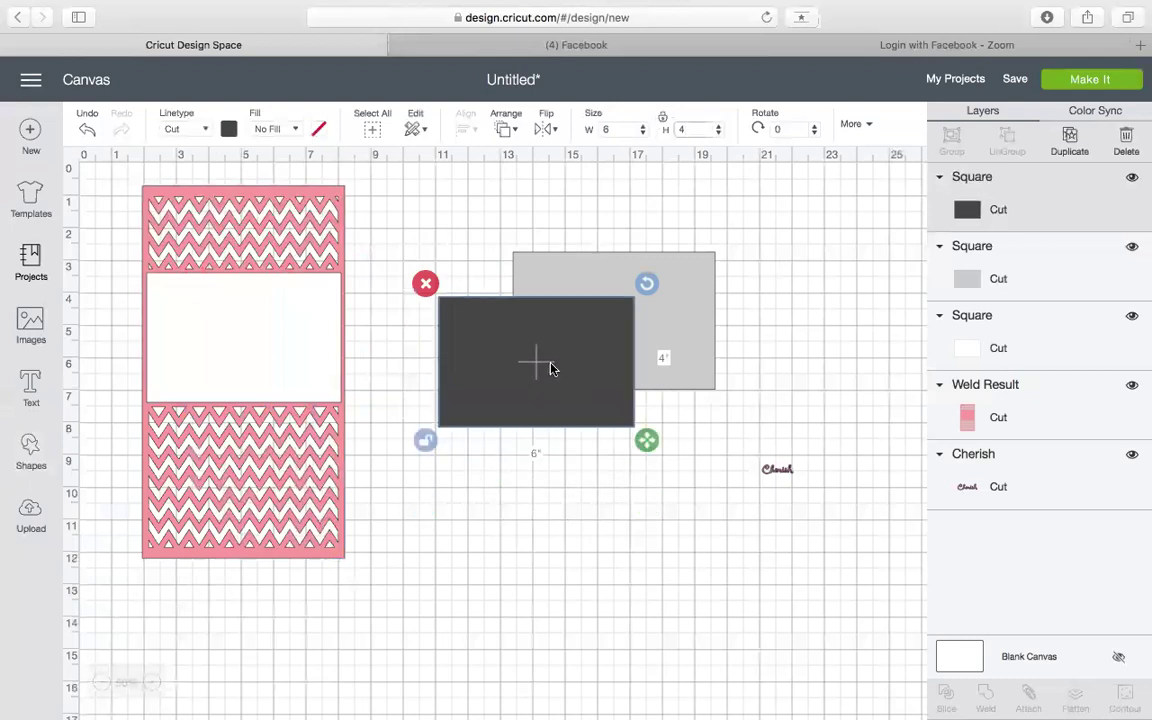
left_click(228, 128)
left_click(292, 194)
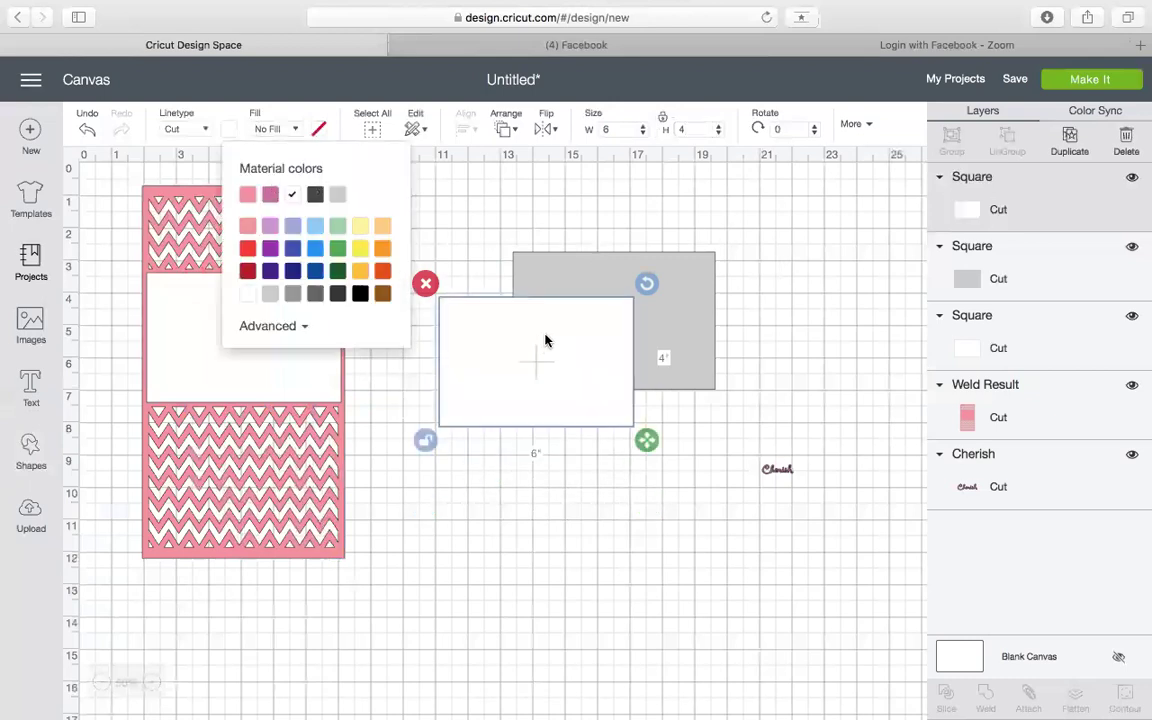
left_click_drag(541, 343, 615, 303)
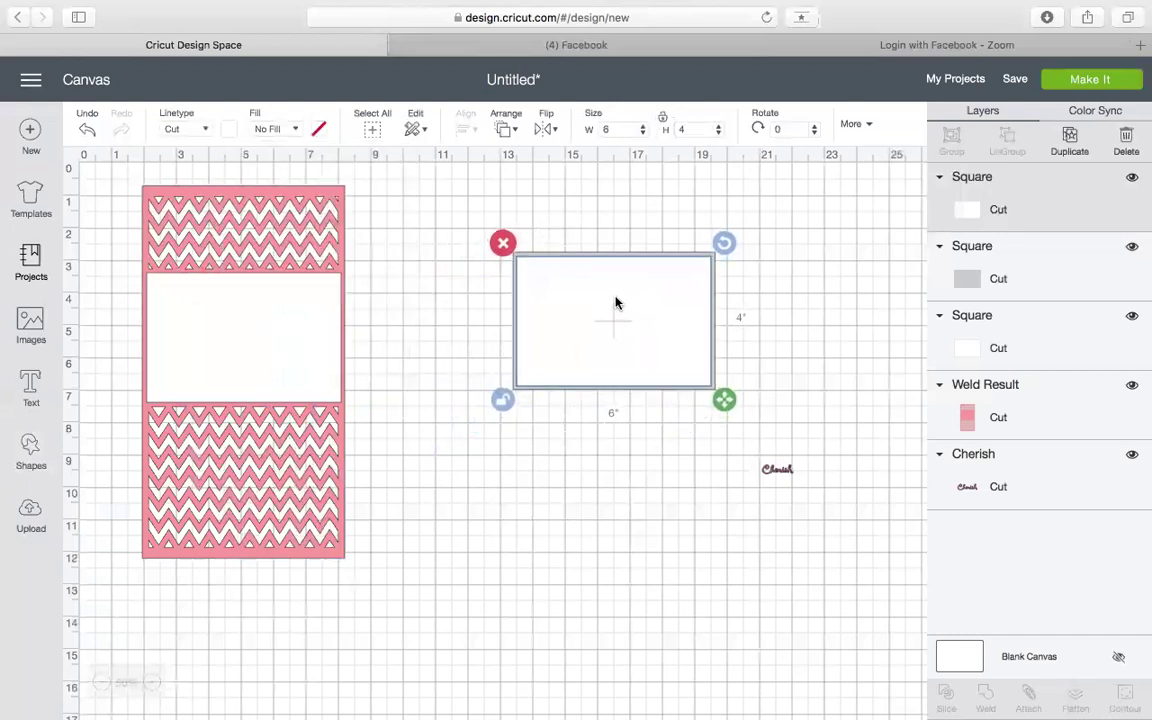
Group the white and grey rectangles into a photo mat, reposition it, and duplicate it
left_click(738, 330)
left_click(686, 328)
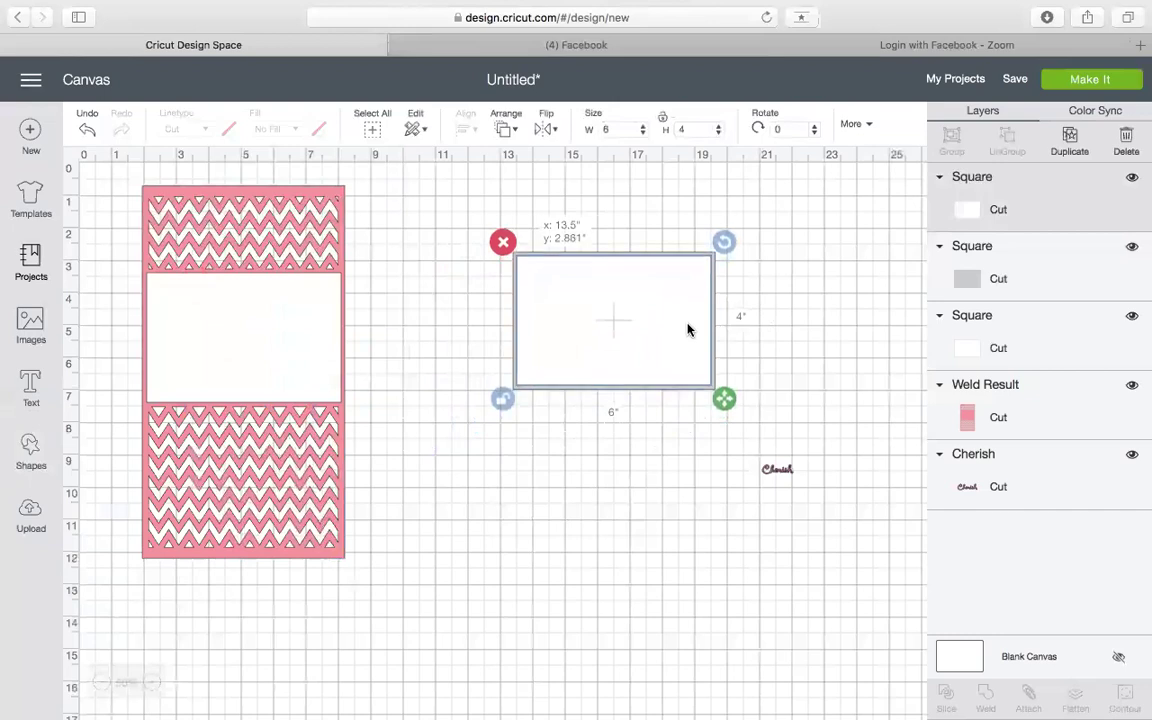
left_click_drag(780, 324, 489, 288)
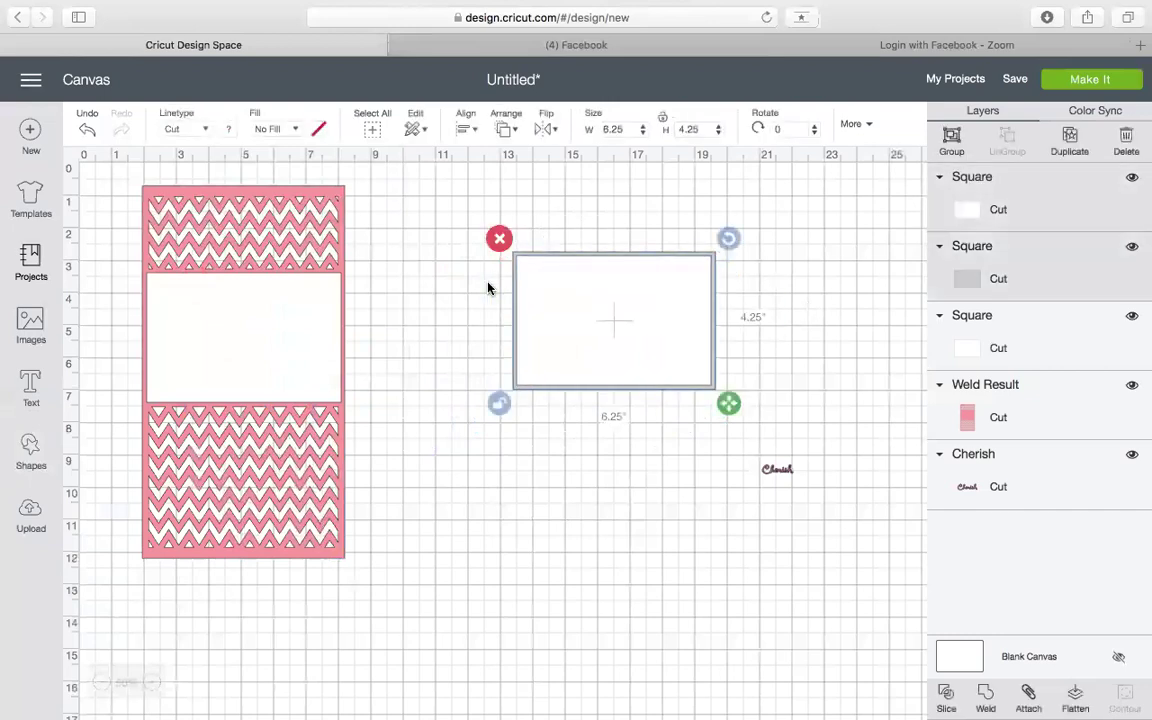
left_click(950, 140)
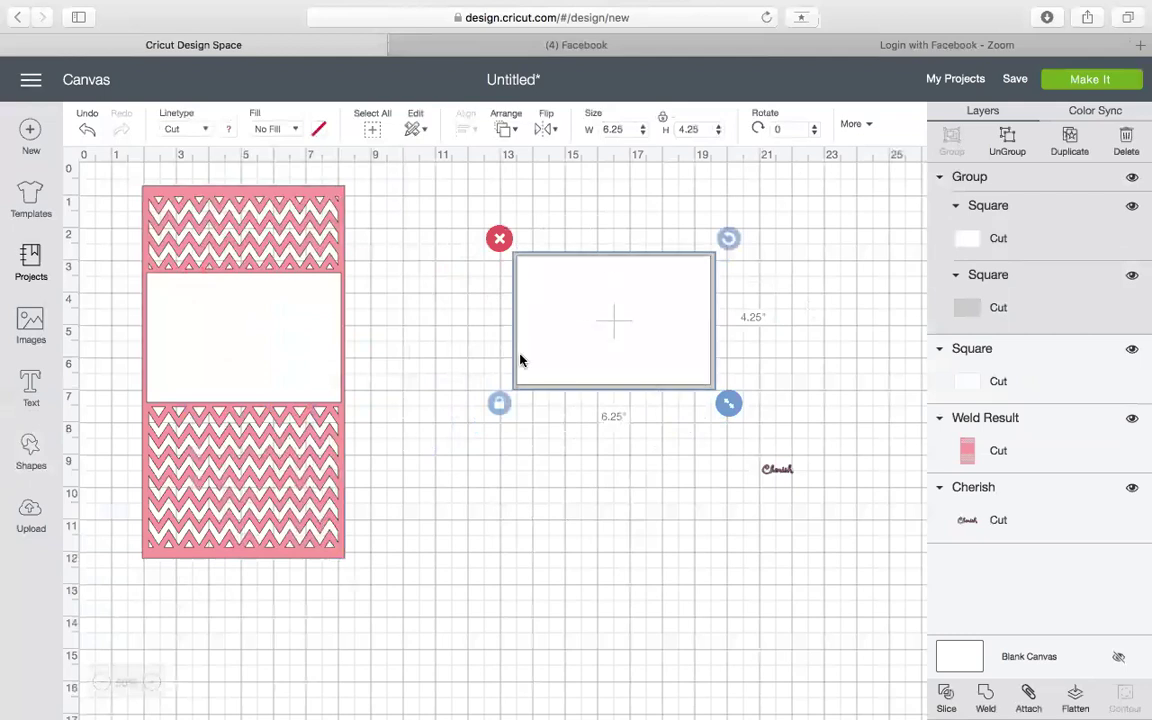
left_click_drag(656, 296, 601, 340)
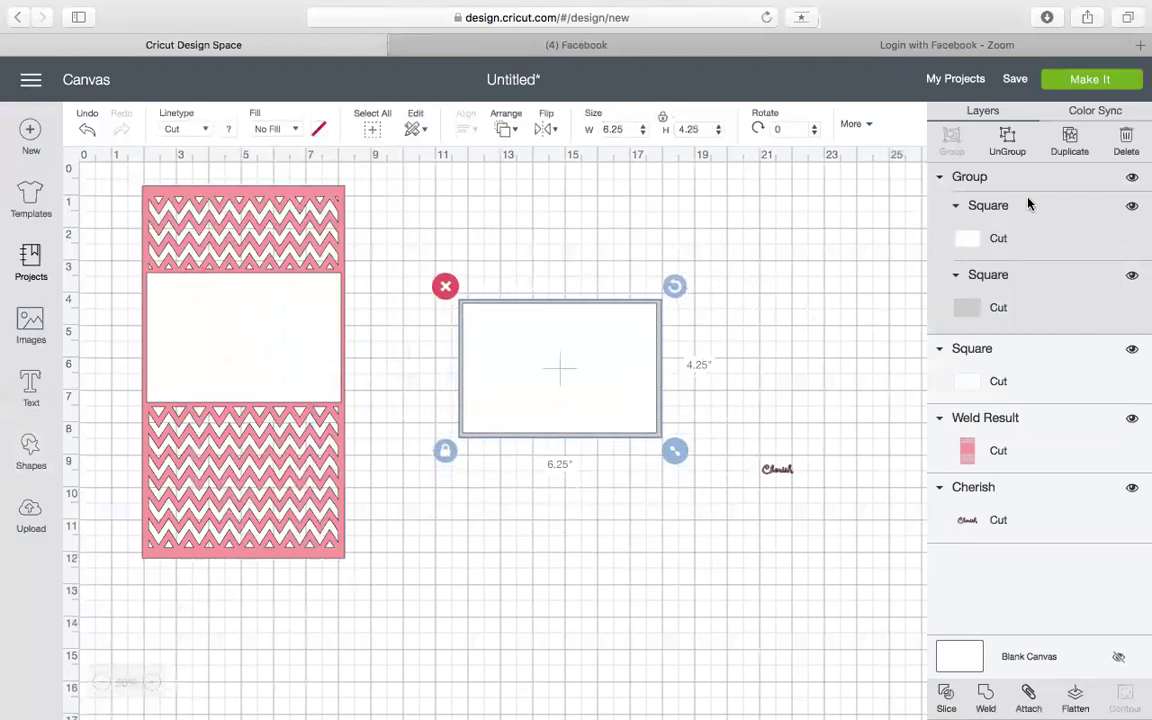
left_click(1071, 141)
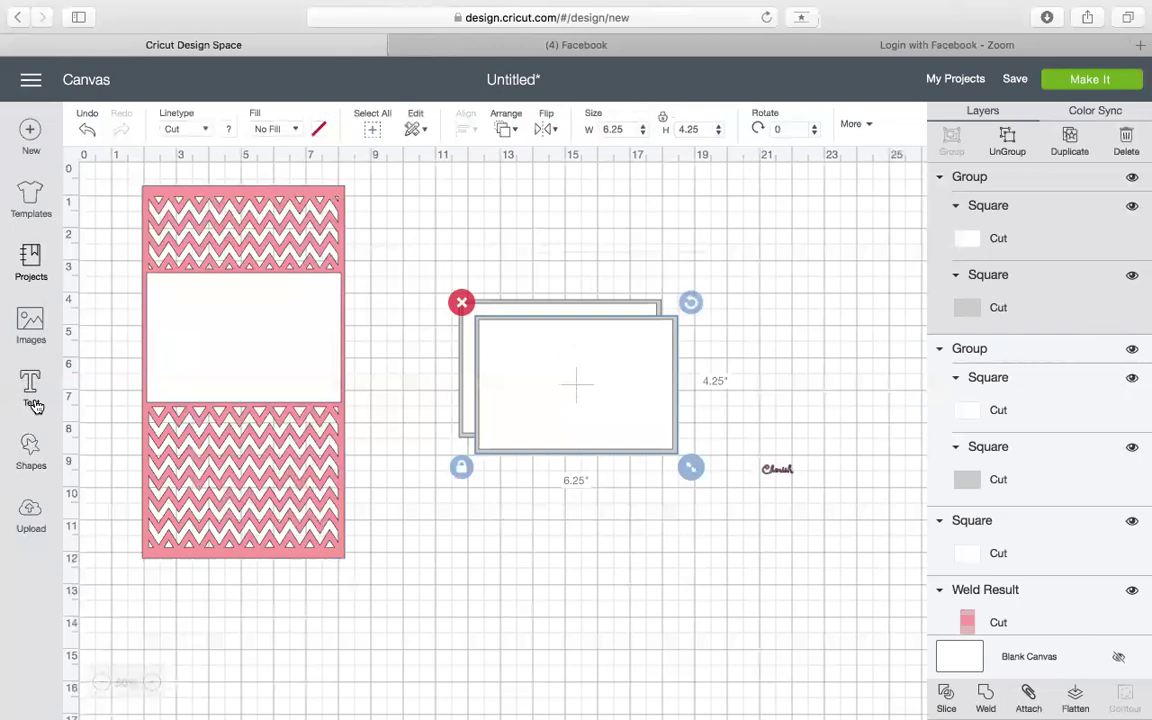
Add a new square above the photo mats and move both existing photo mats lower
left_click(30, 450)
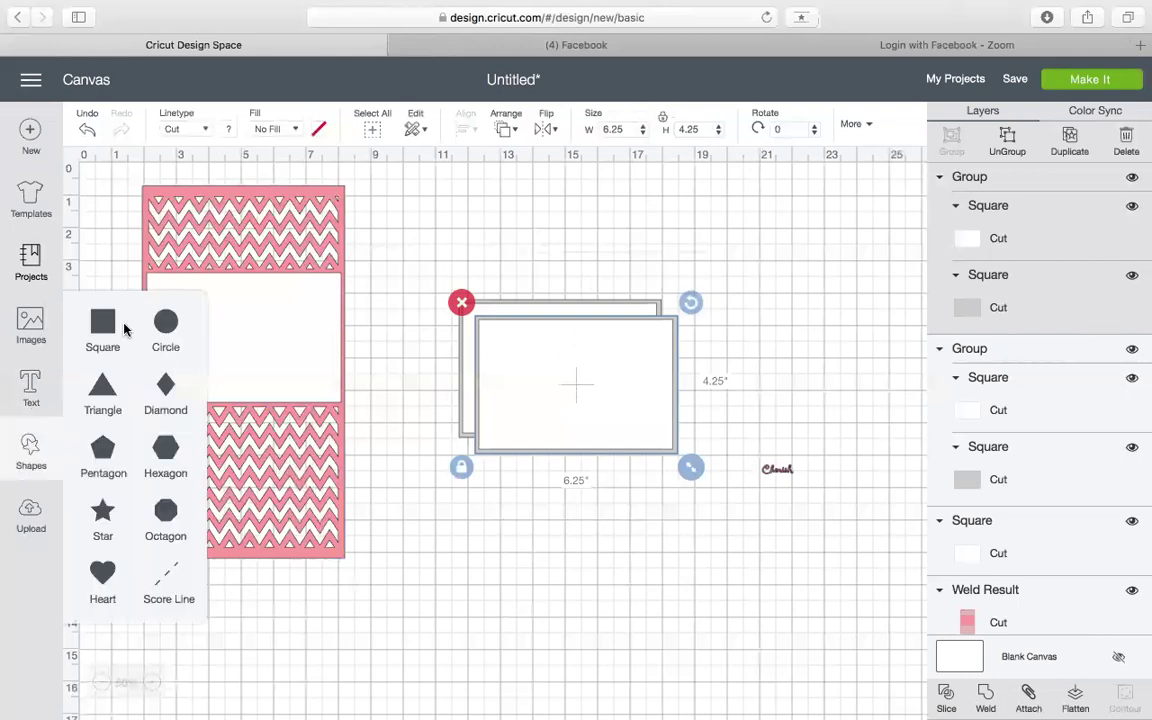
left_click(110, 325)
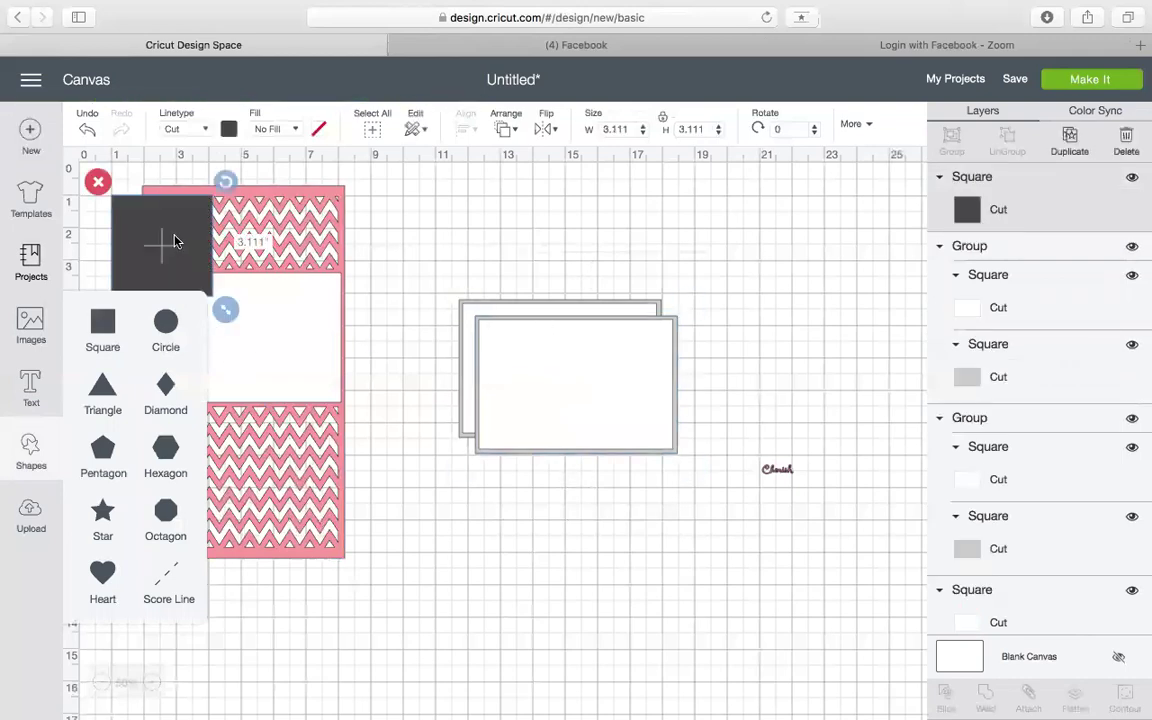
left_click_drag(168, 243, 615, 243)
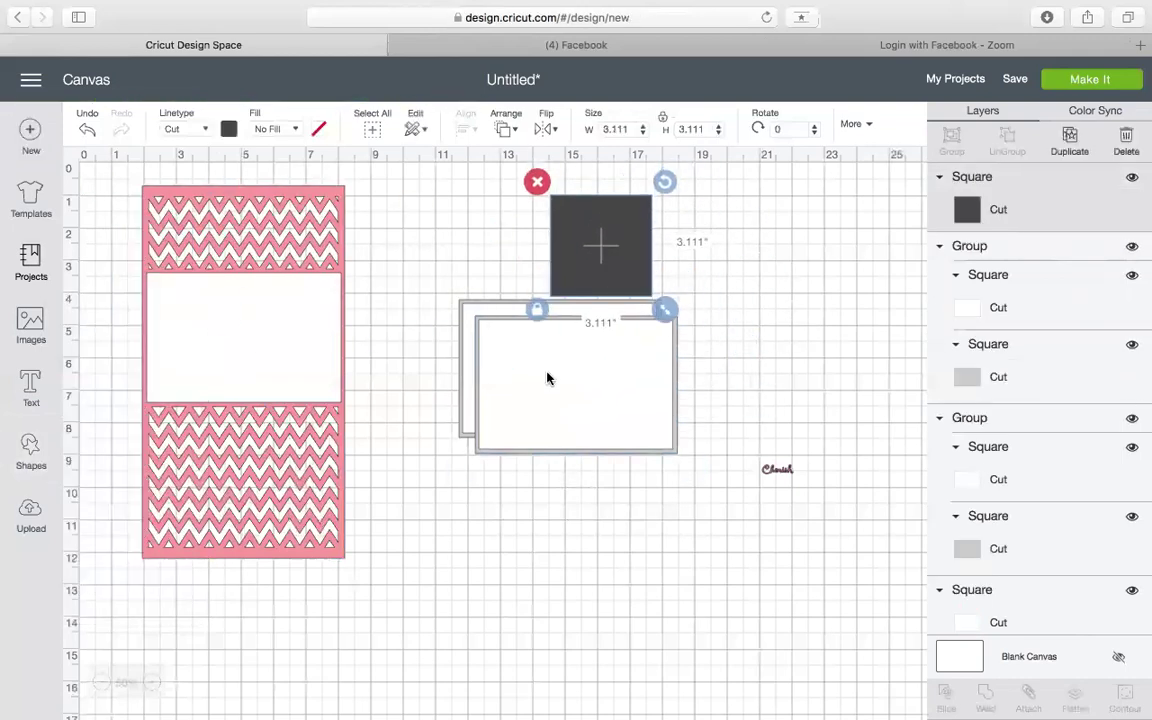
left_click_drag(547, 378, 508, 527)
left_click_drag(517, 401, 501, 636)
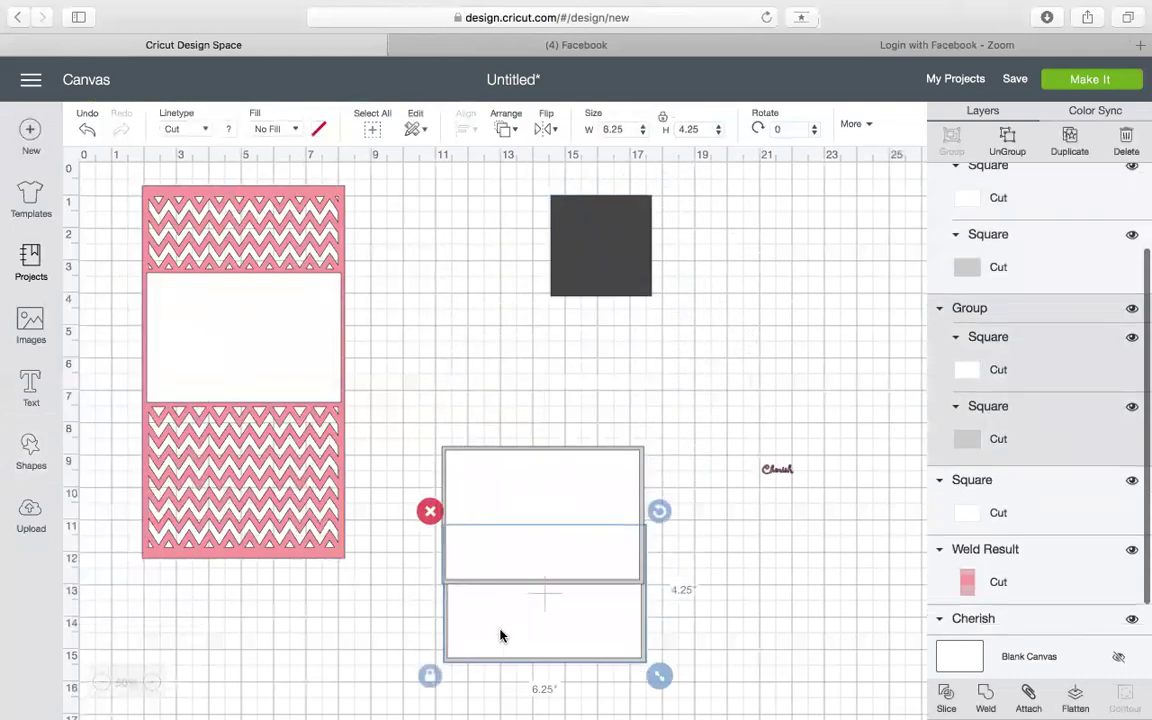
Resize the new square to 4.25 × 6.25 inches
left_click(592, 266)
left_click(607, 128)
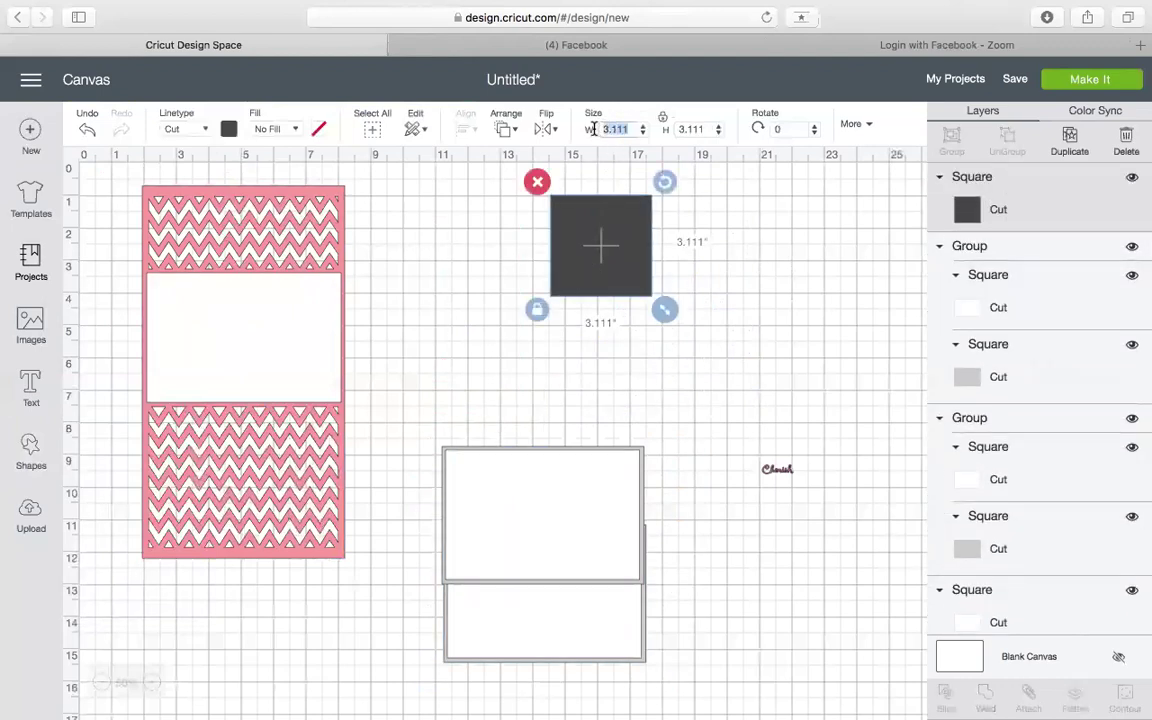
type("4.25")
key("Tab")
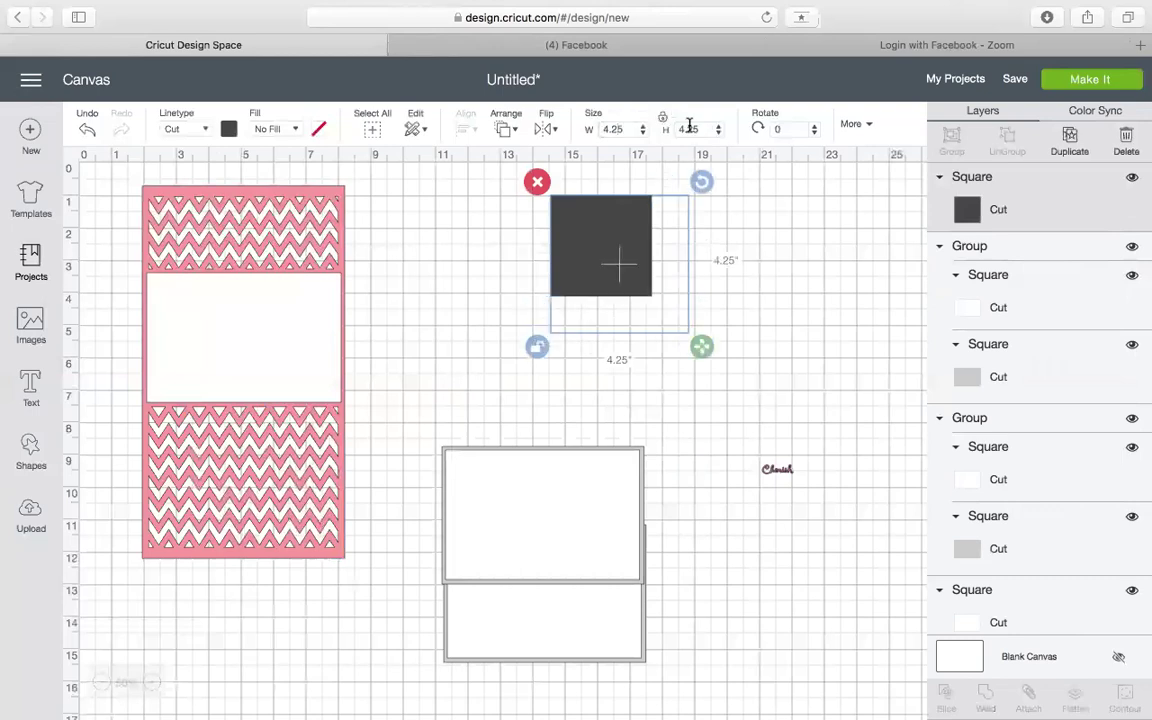
type("6")
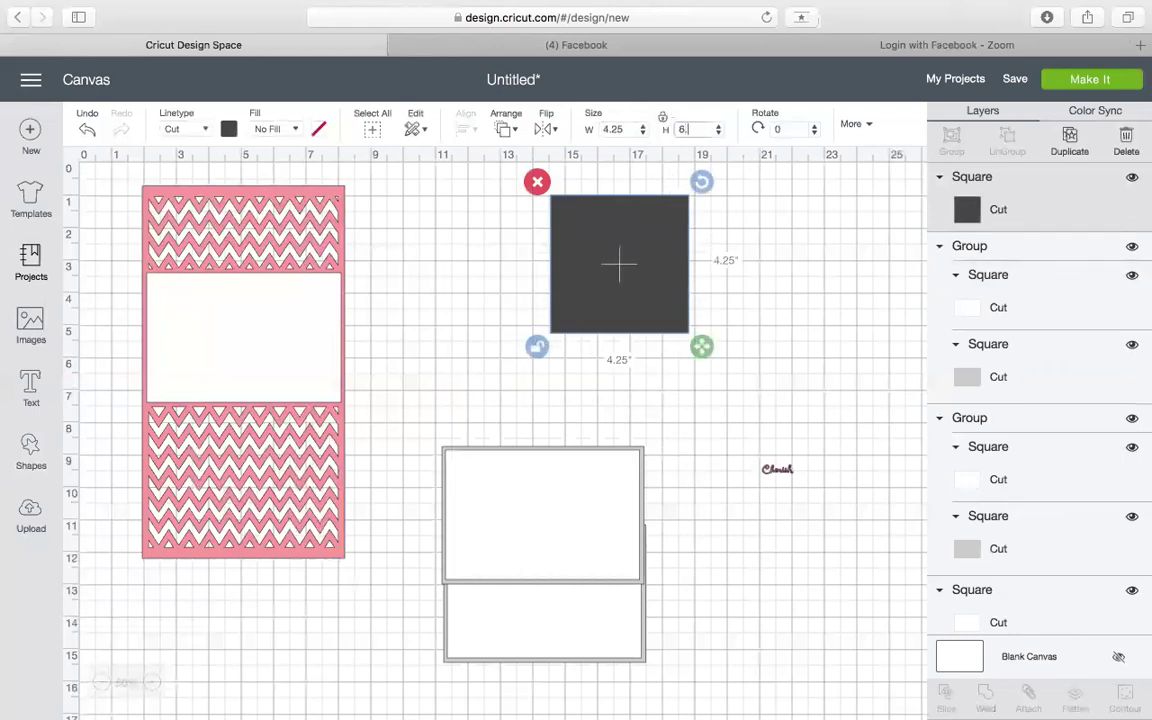
type(".25")
key("Return")
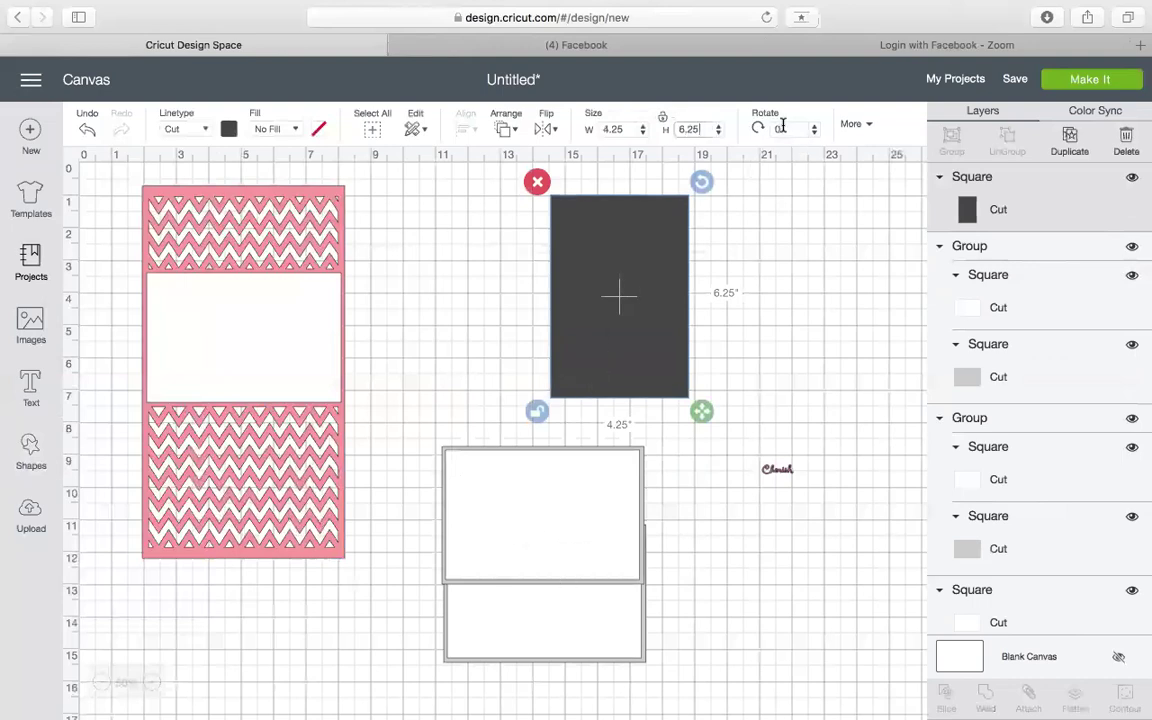
Add a white 4 × 6 inch square beside the tall rectangle
left_click(31, 450)
left_click(103, 320)
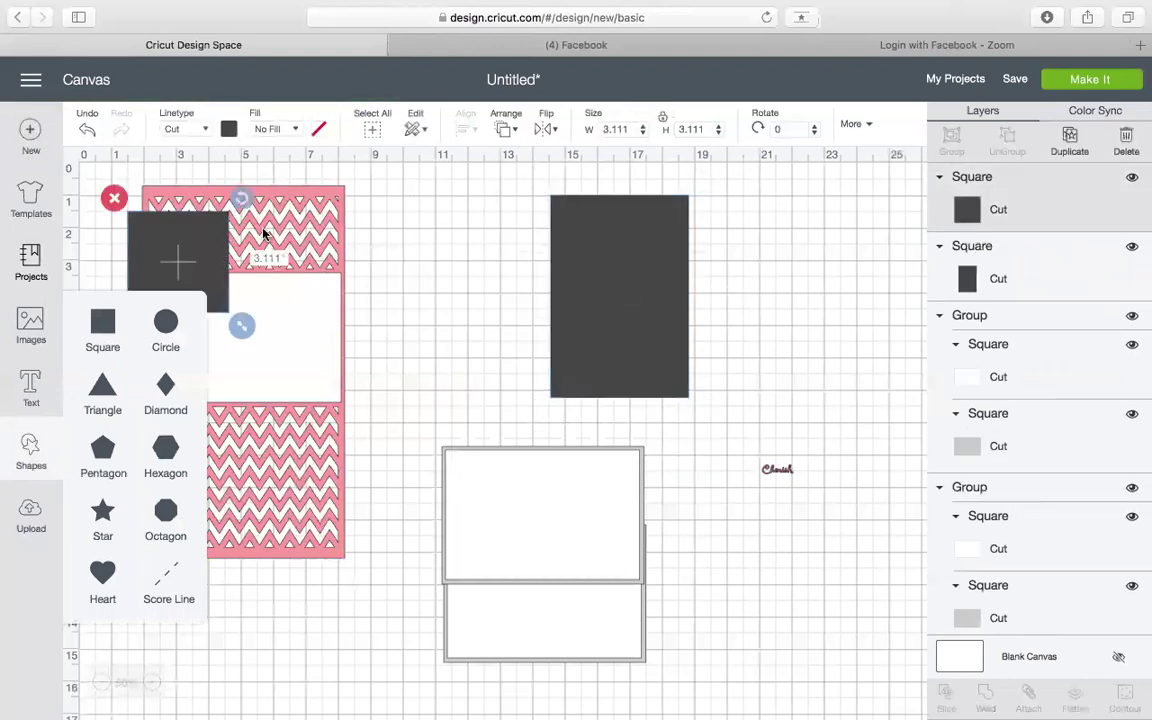
left_click_drag(190, 252, 476, 278)
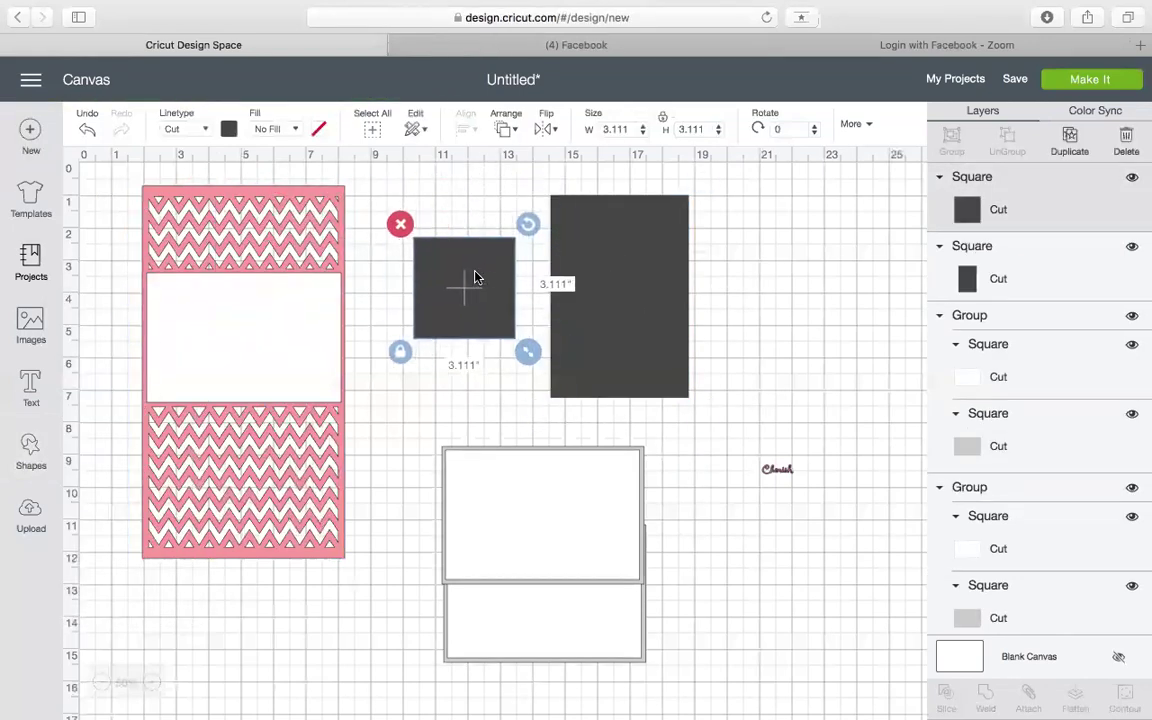
double_click(632, 129)
type("4")
key("Tab")
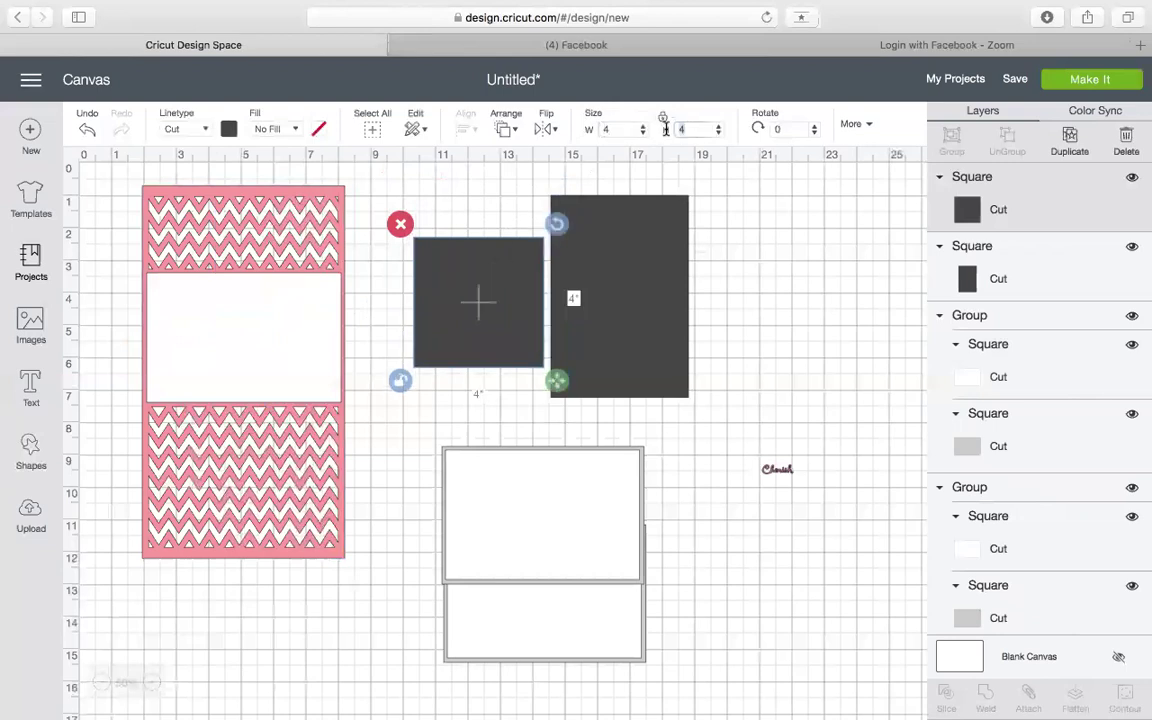
type("6")
key("Return")
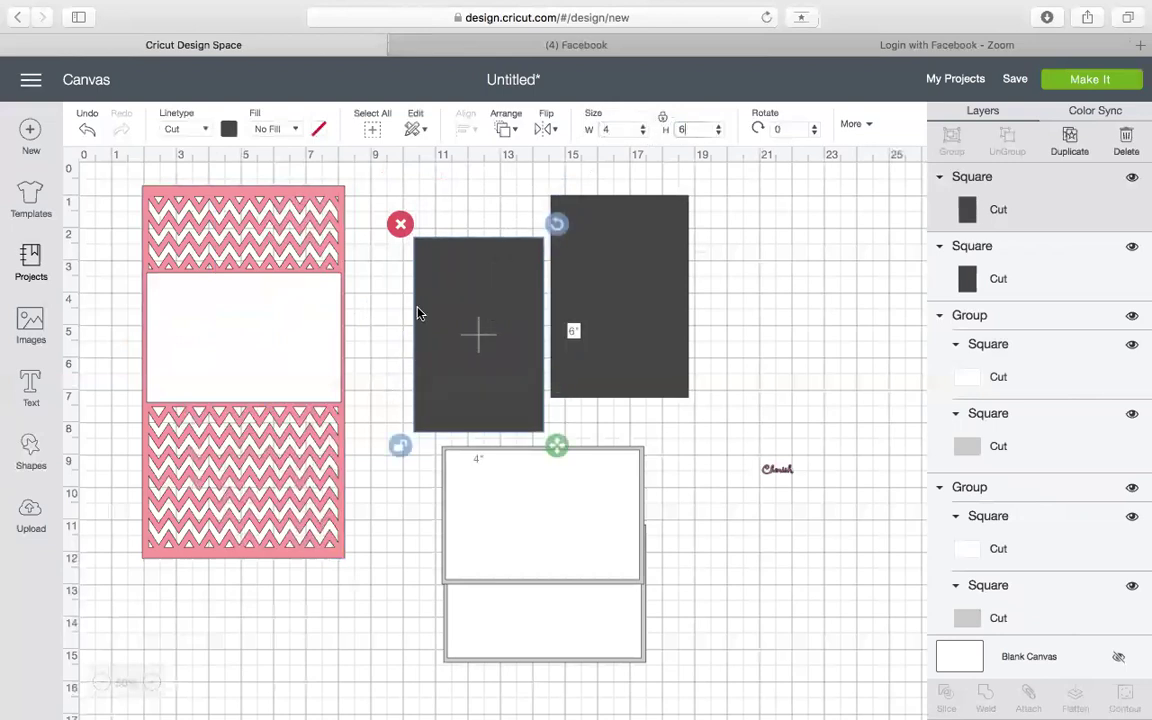
left_click(229, 128)
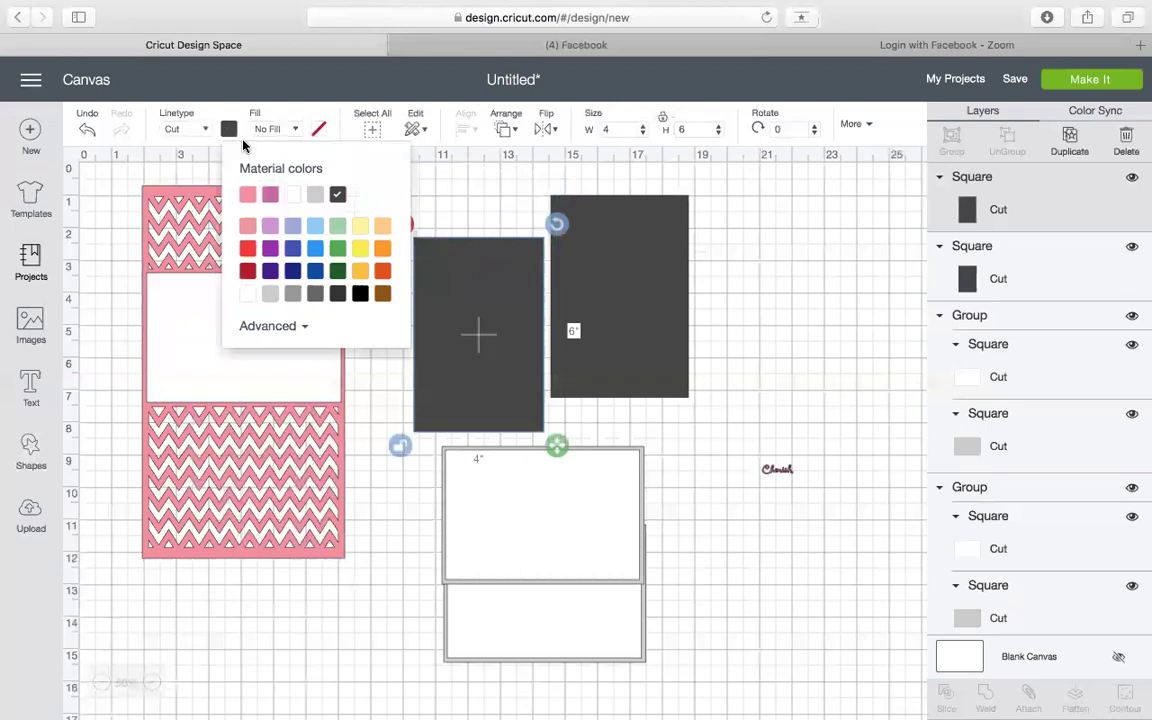
left_click(293, 195)
Make the tall rectangle light grey, centre the white one on it, and place the mat beside the middle mat
left_click(621, 244)
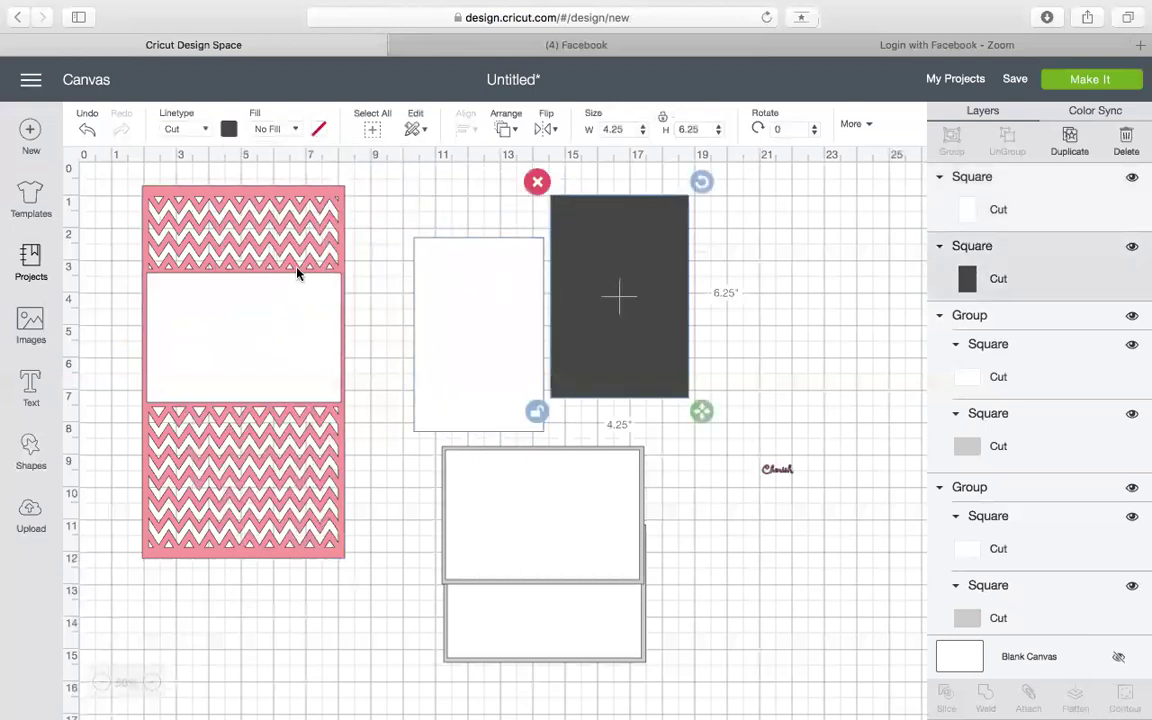
left_click(229, 130)
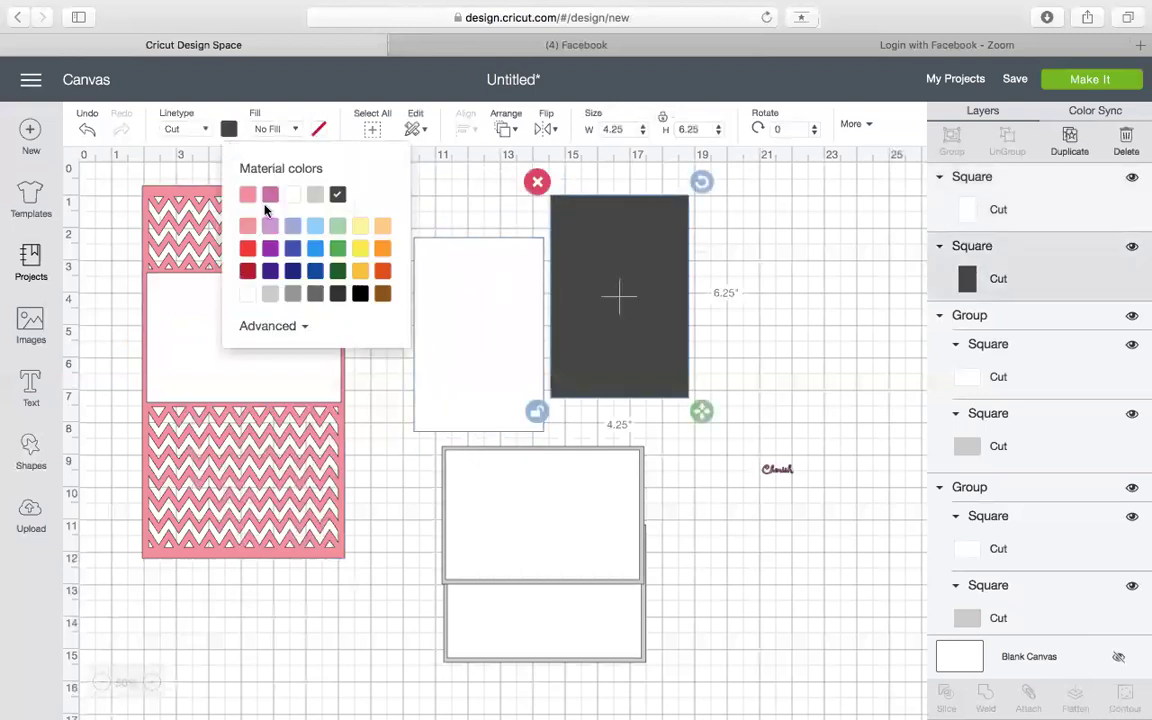
left_click(315, 194)
left_click_drag(482, 316, 625, 276)
left_click_drag(741, 323, 762, 604)
left_click_drag(597, 530, 750, 672)
left_click_drag(470, 586, 527, 648)
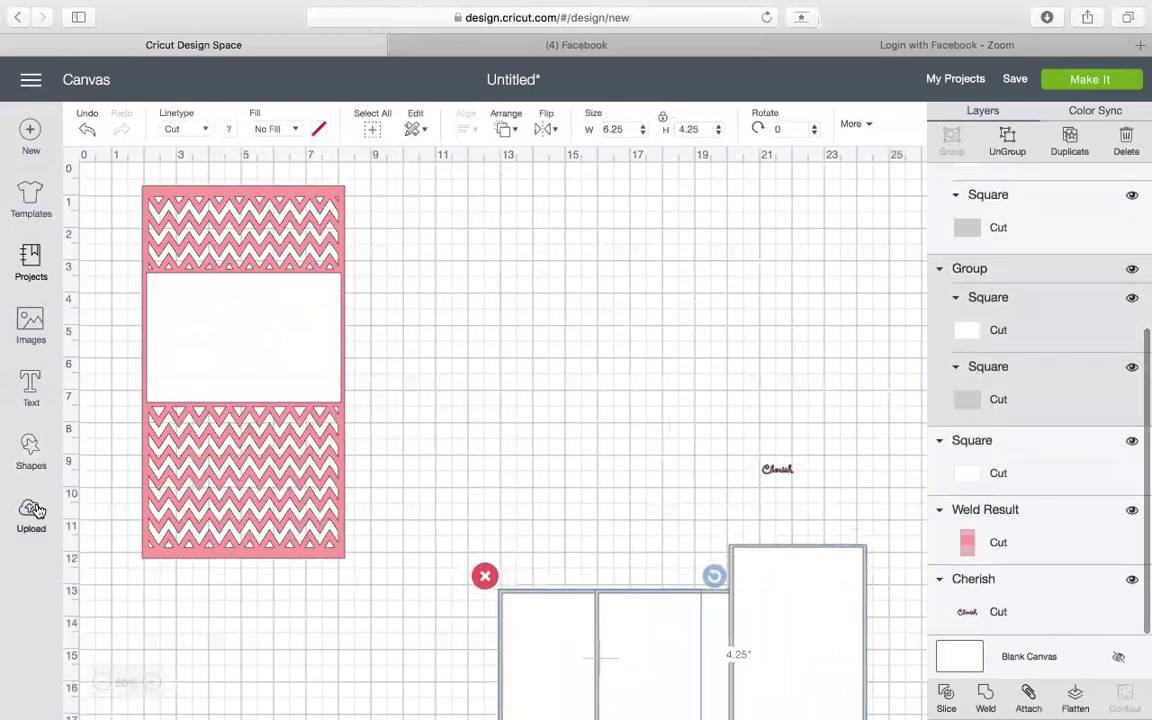
Add a black square and size it to 12 inches
left_click(30, 452)
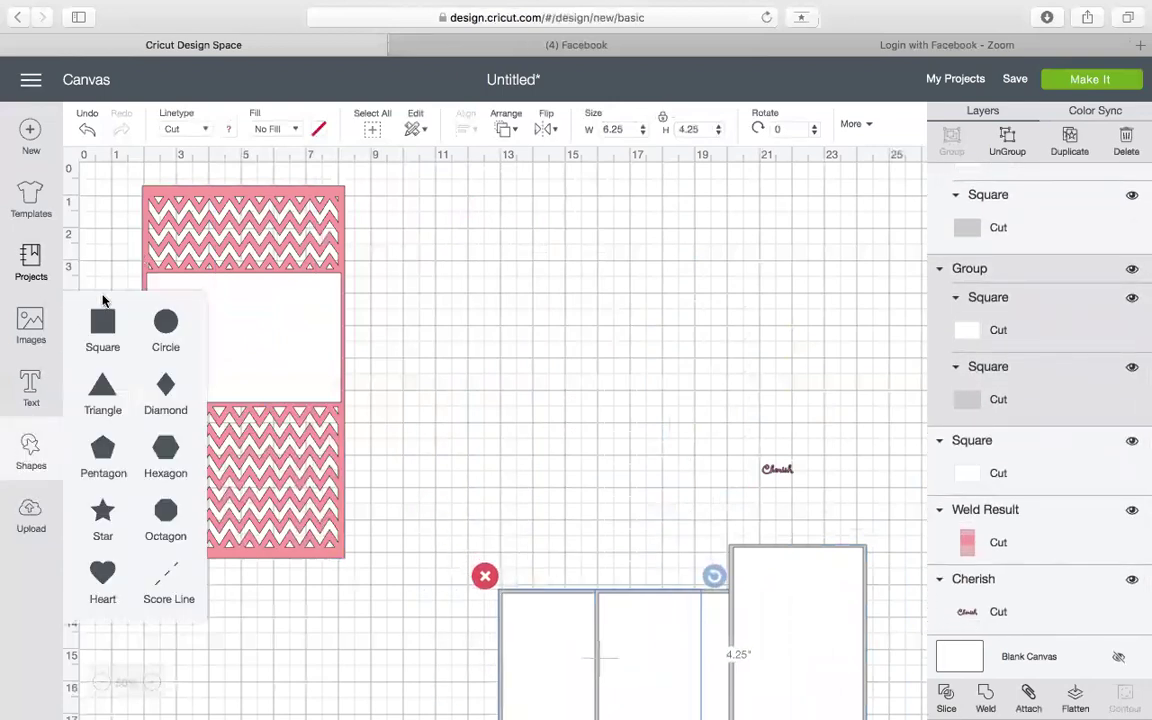
left_click(103, 320)
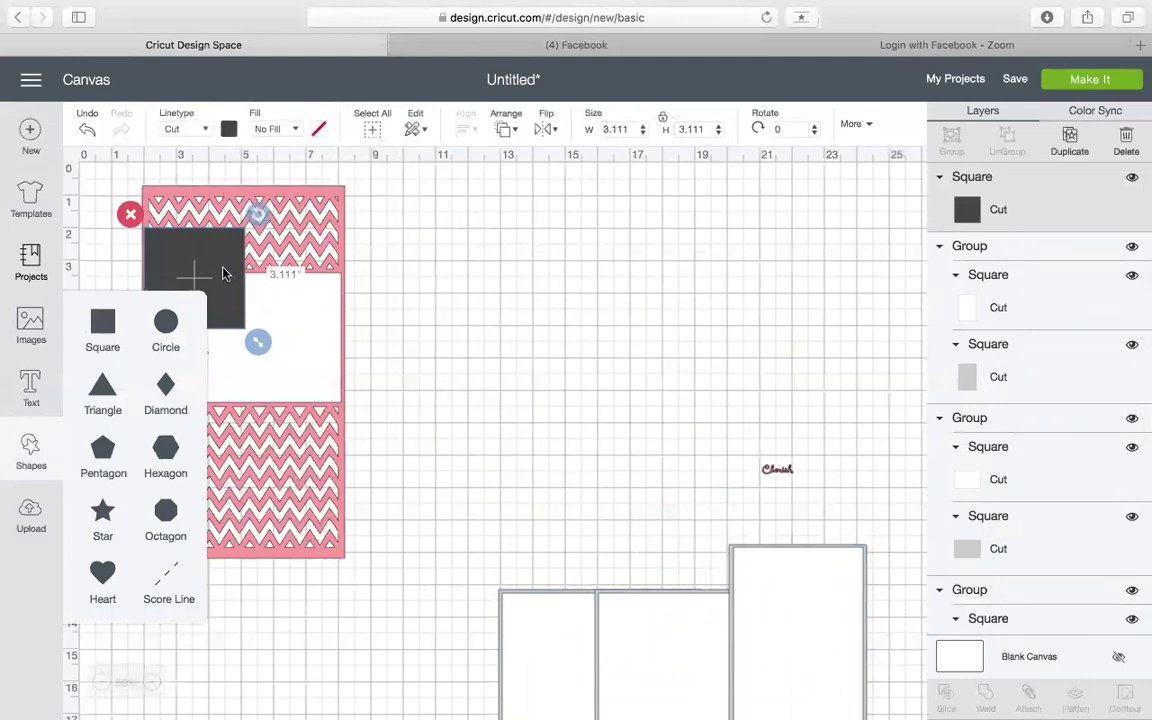
left_click(229, 128)
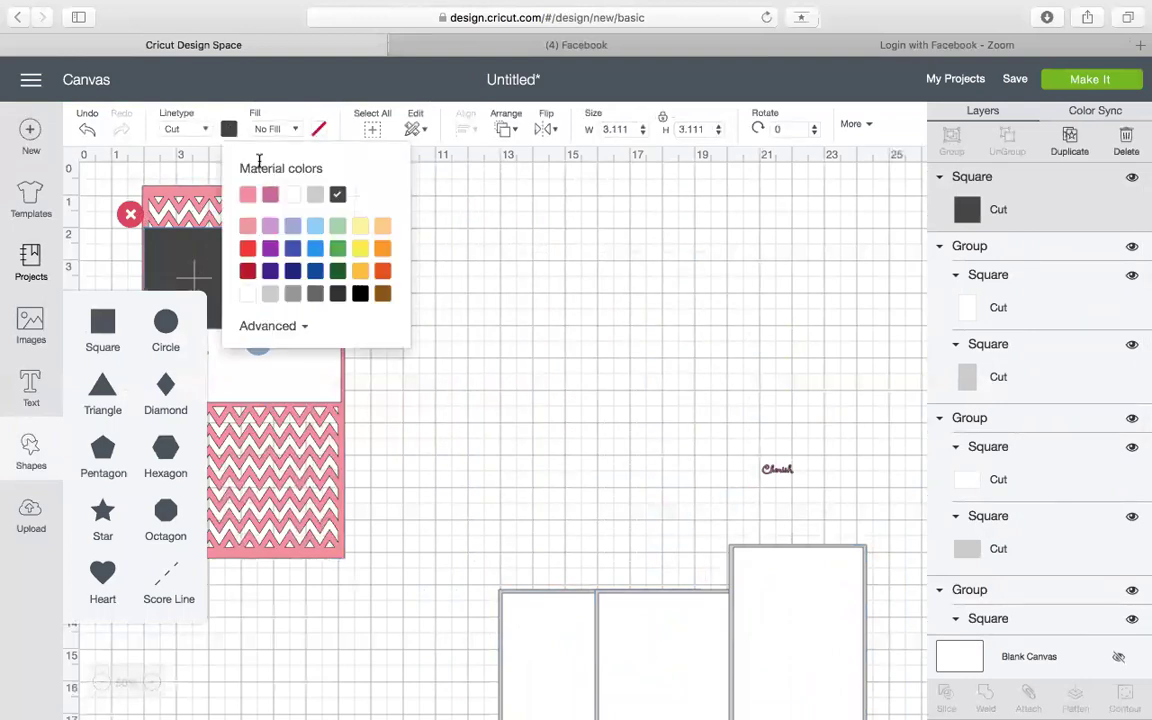
left_click(361, 294)
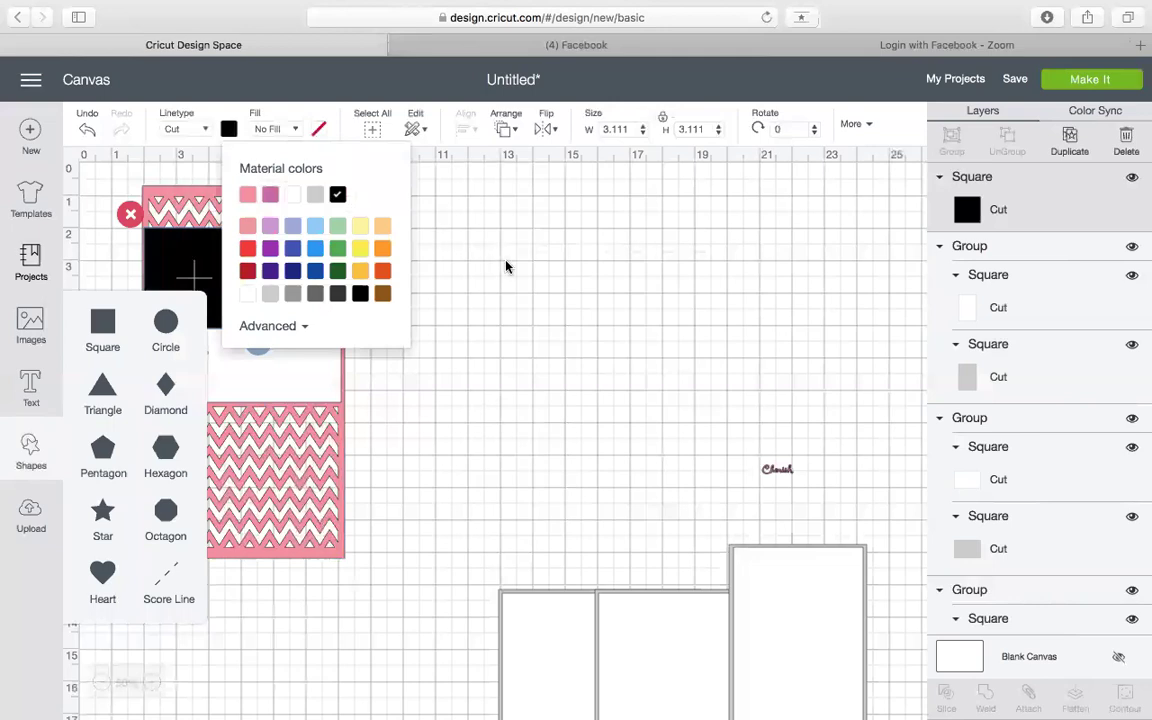
left_click(490, 374)
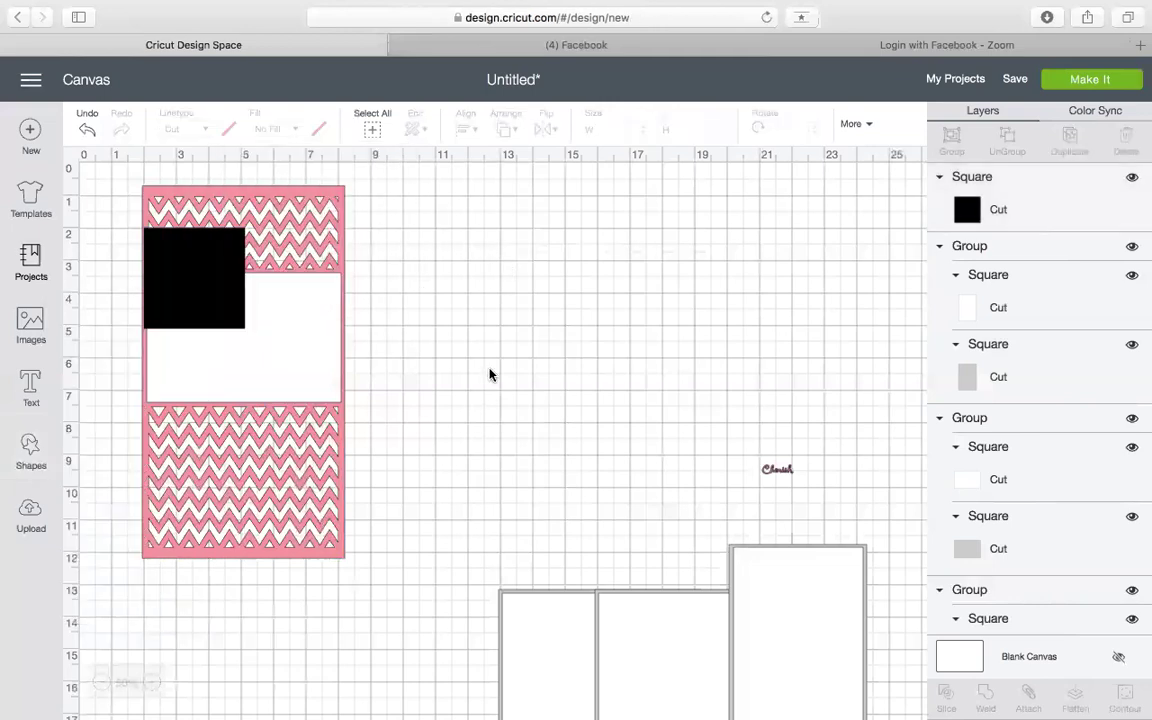
mouse_move(214, 276)
left_mouse_down()
mouse_move(250, 264)
mouse_move(230, 278)
left_mouse_up()
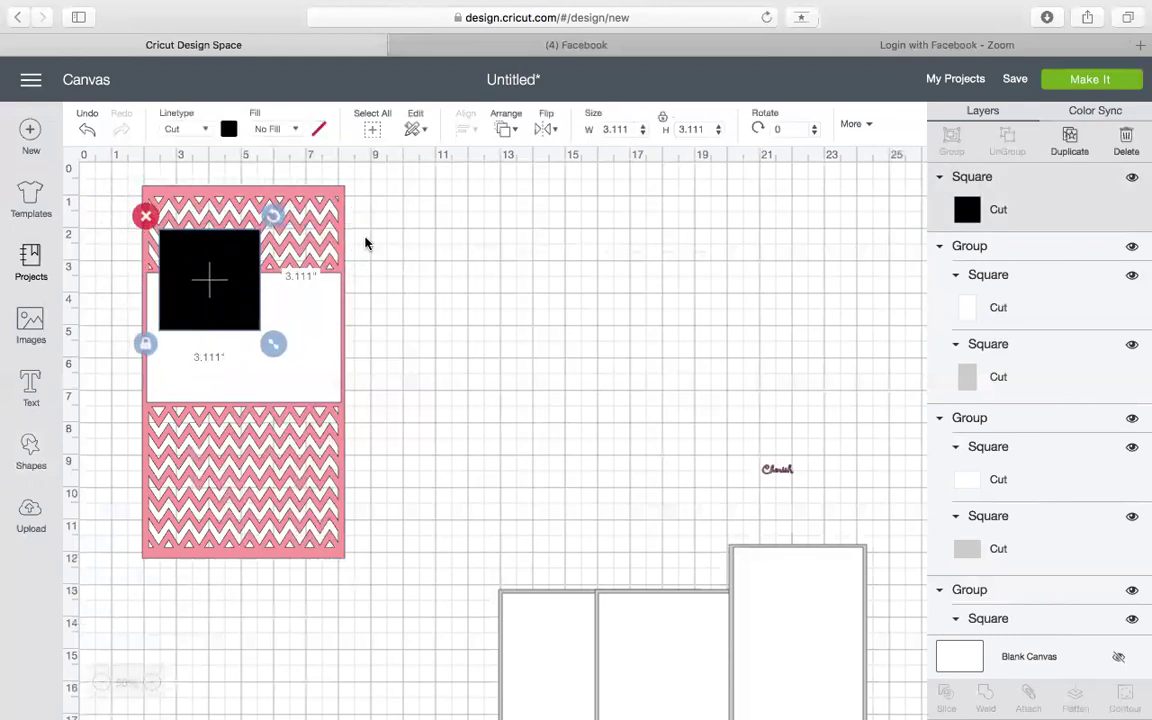
left_click(622, 127)
type("12")
key("Return")
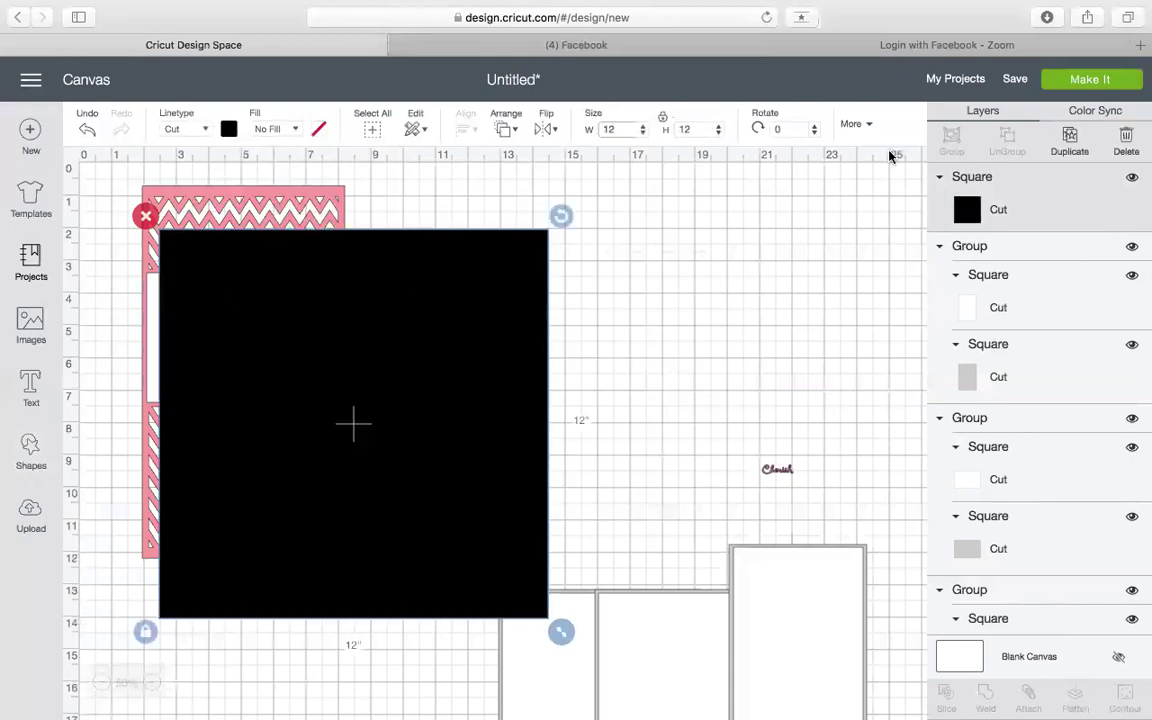
Duplicate the black square and set both side by side along the canvas top
left_click(1069, 140)
left_click_drag(394, 372, 300, 291)
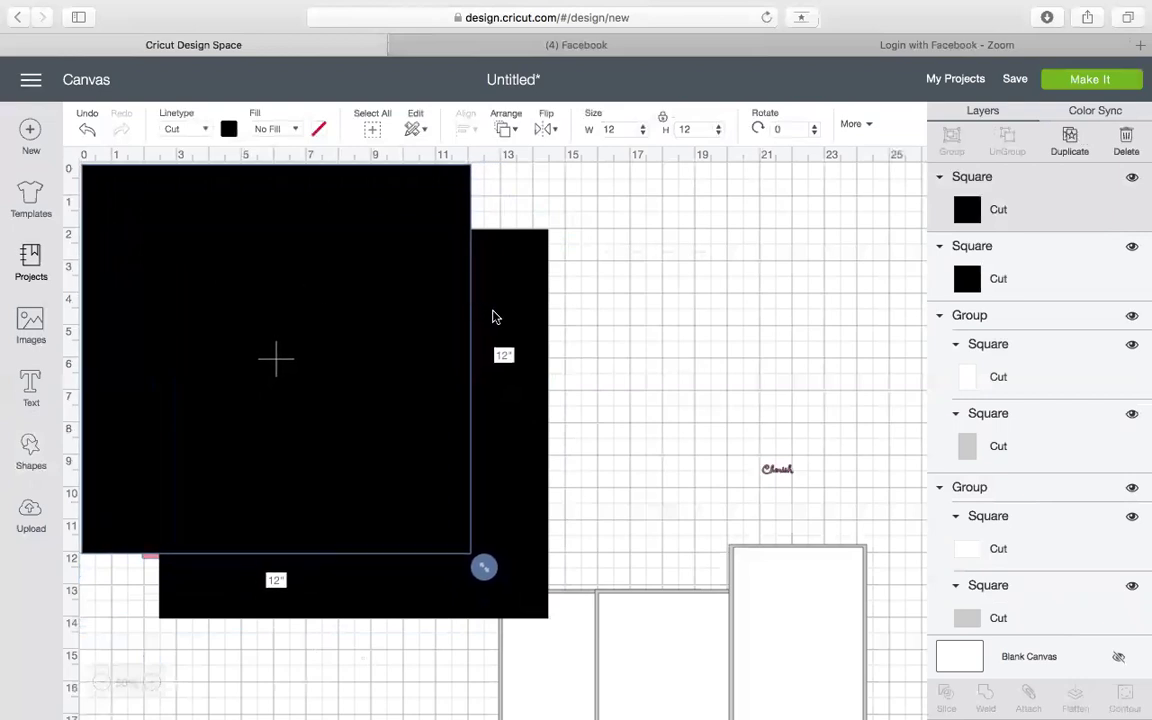
left_click_drag(492, 317, 812, 254)
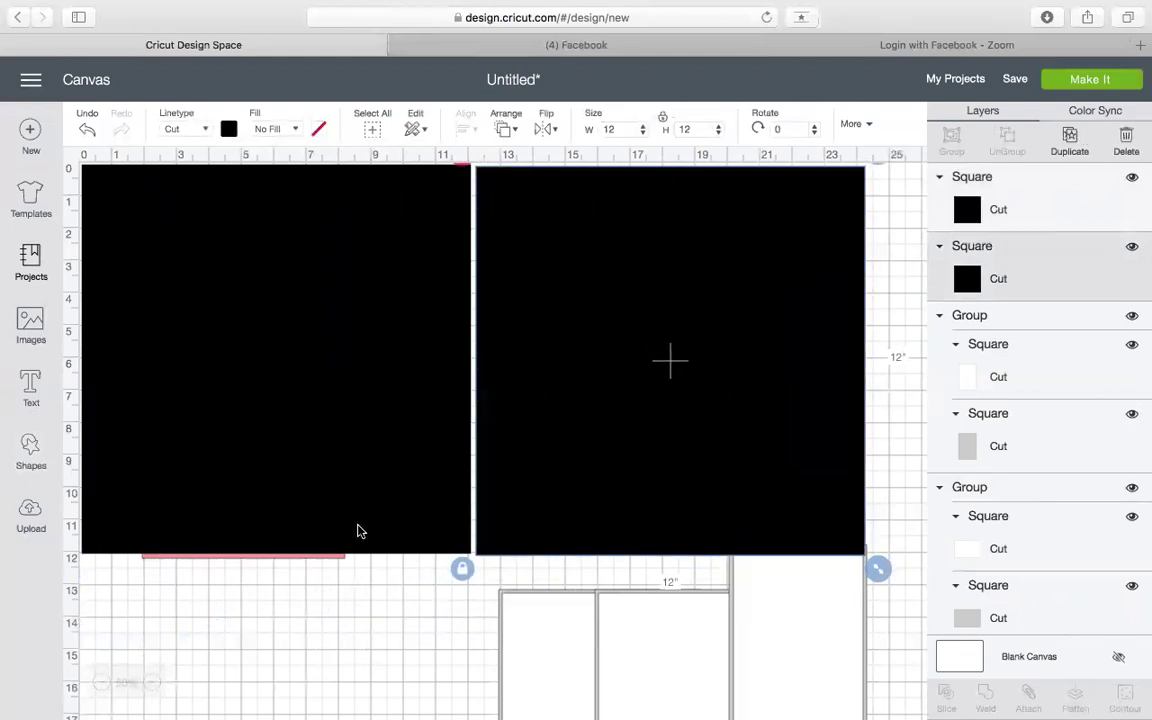
Add an 11.5-inch square and colour it dark grey
left_click(322, 555)
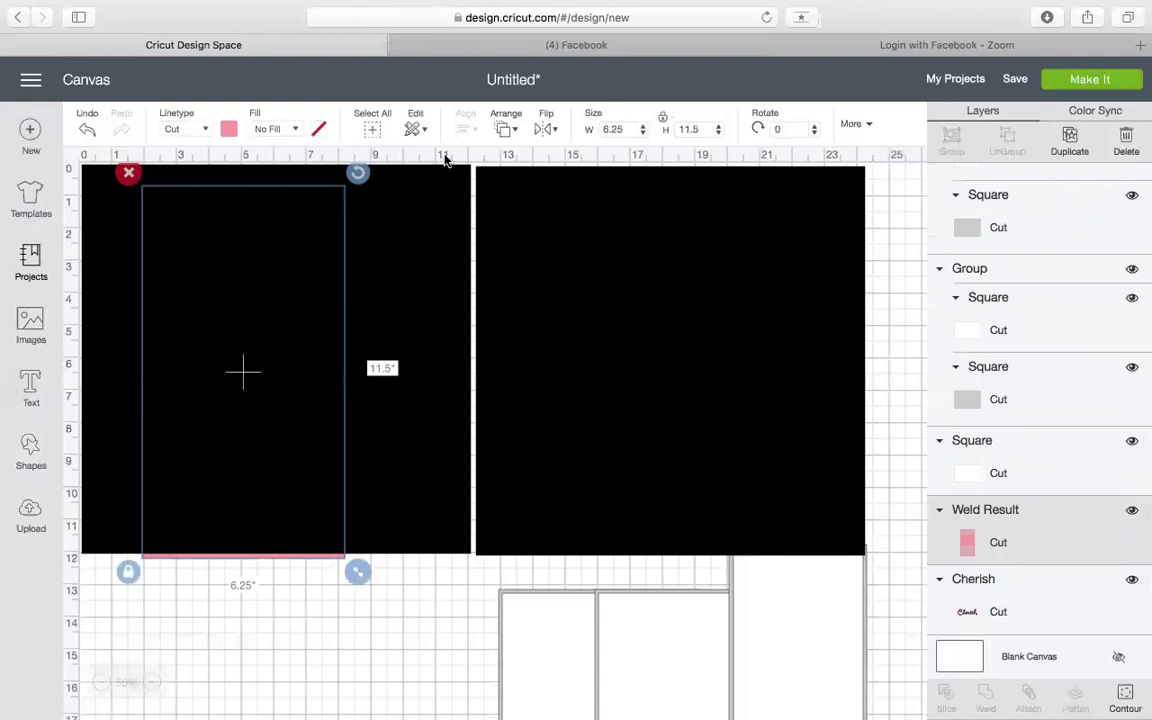
left_click(31, 450)
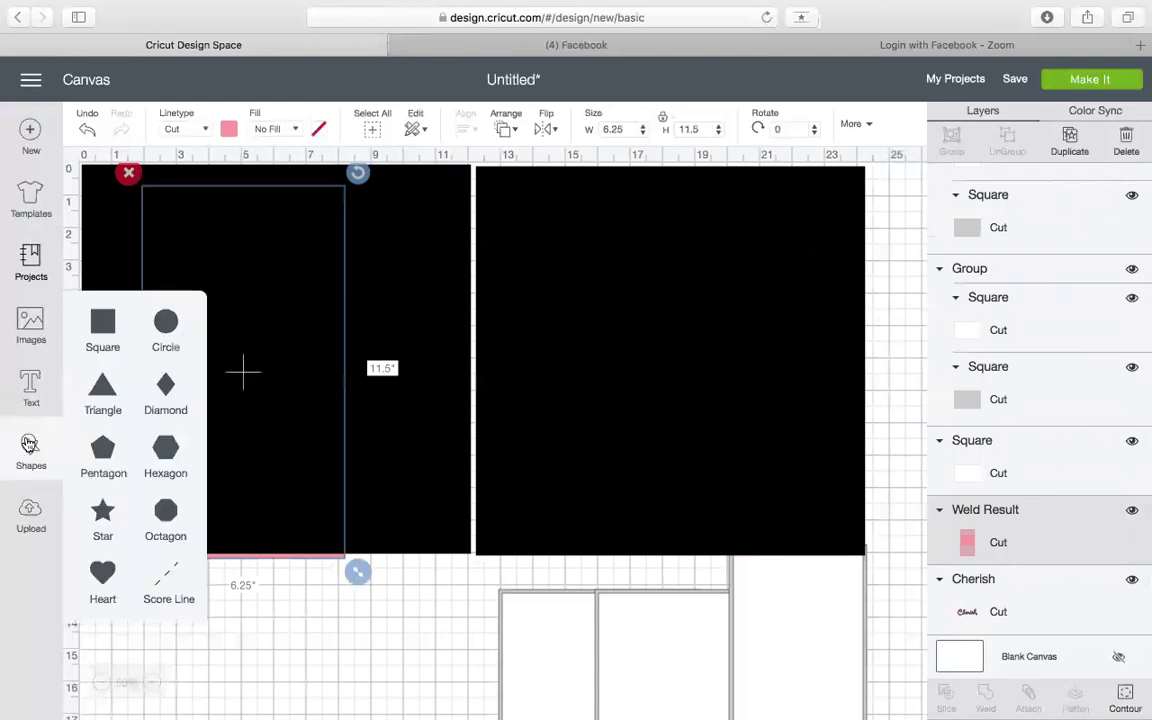
left_click(115, 320)
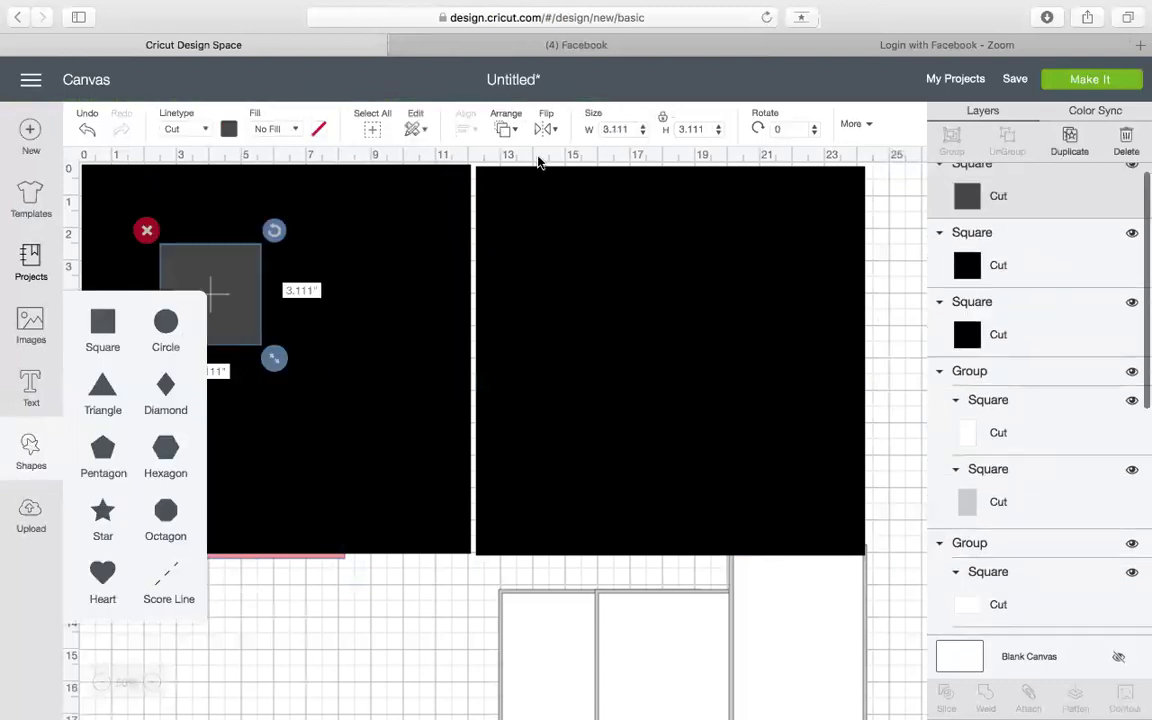
left_click(615, 130)
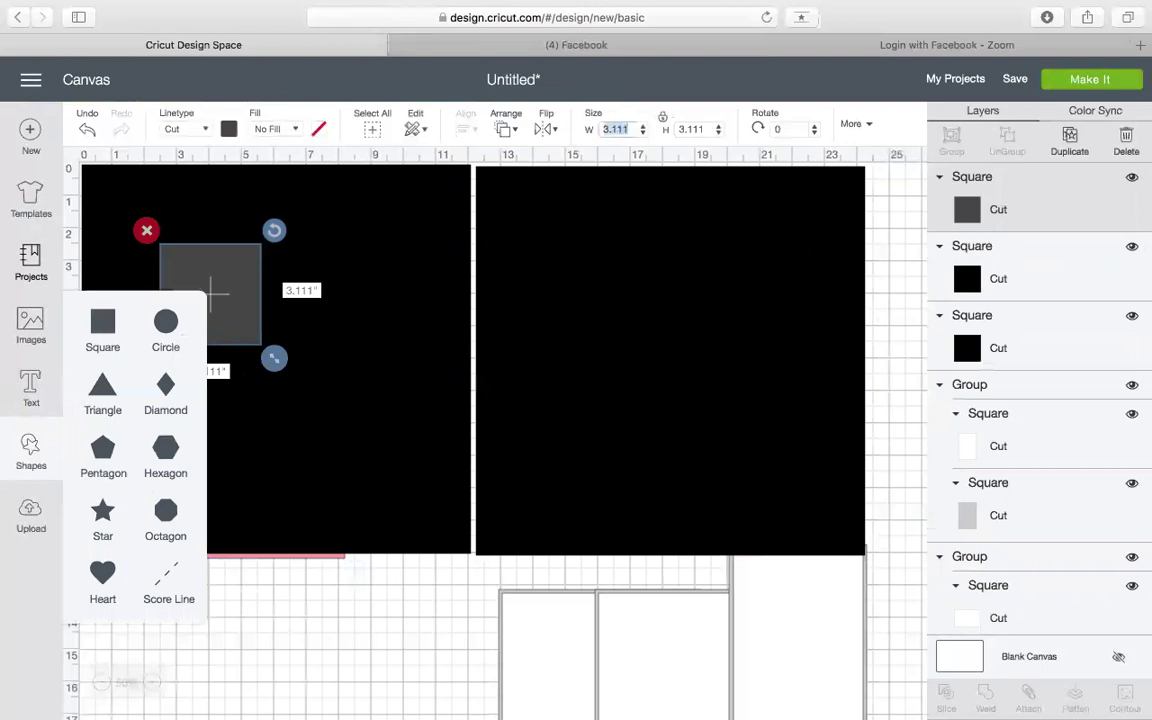
type("11.5")
key("Return")
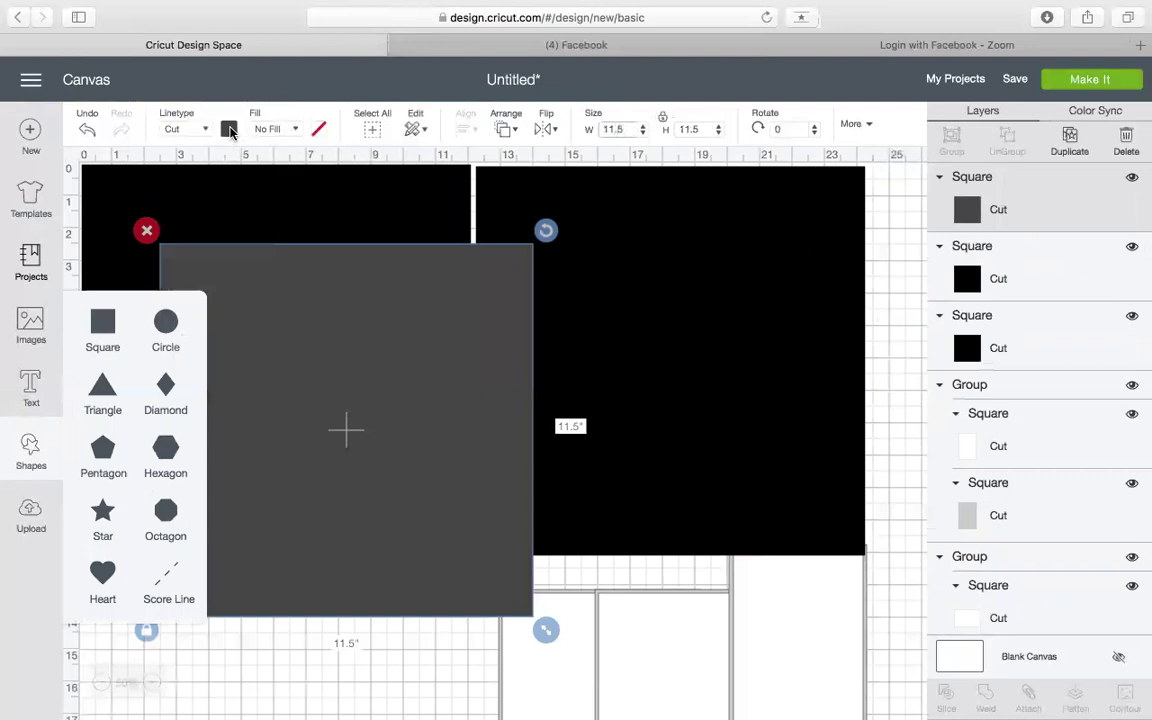
left_click(229, 130)
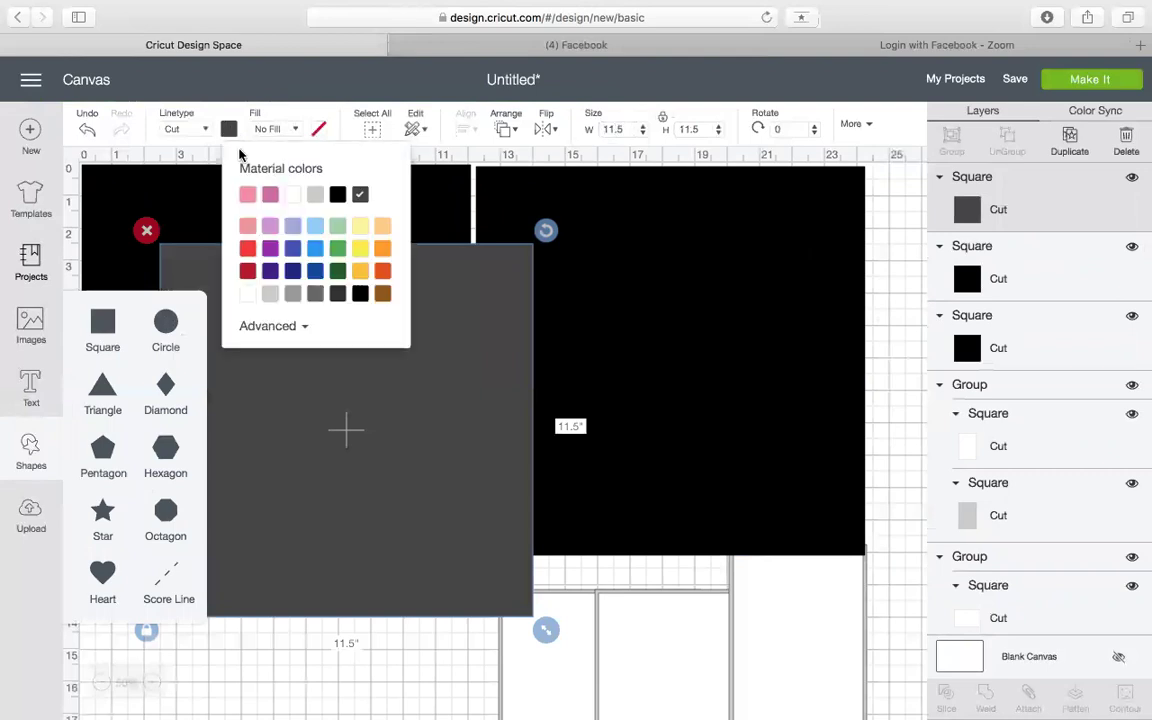
left_click(289, 298)
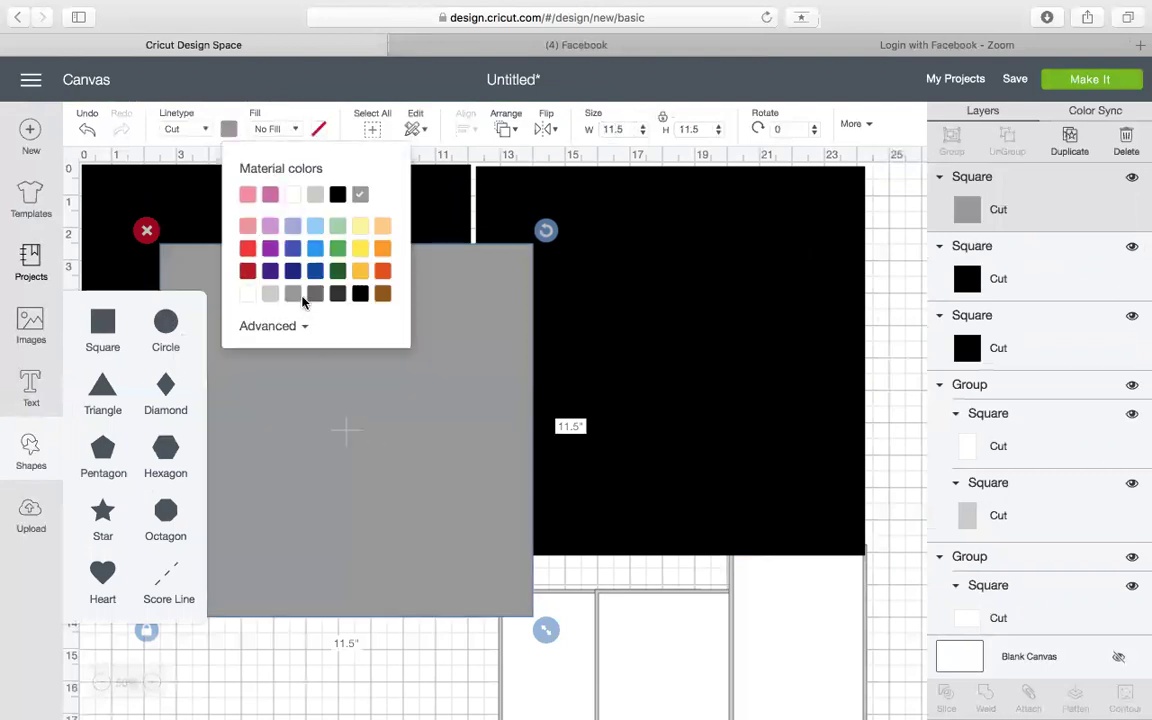
left_click(314, 295)
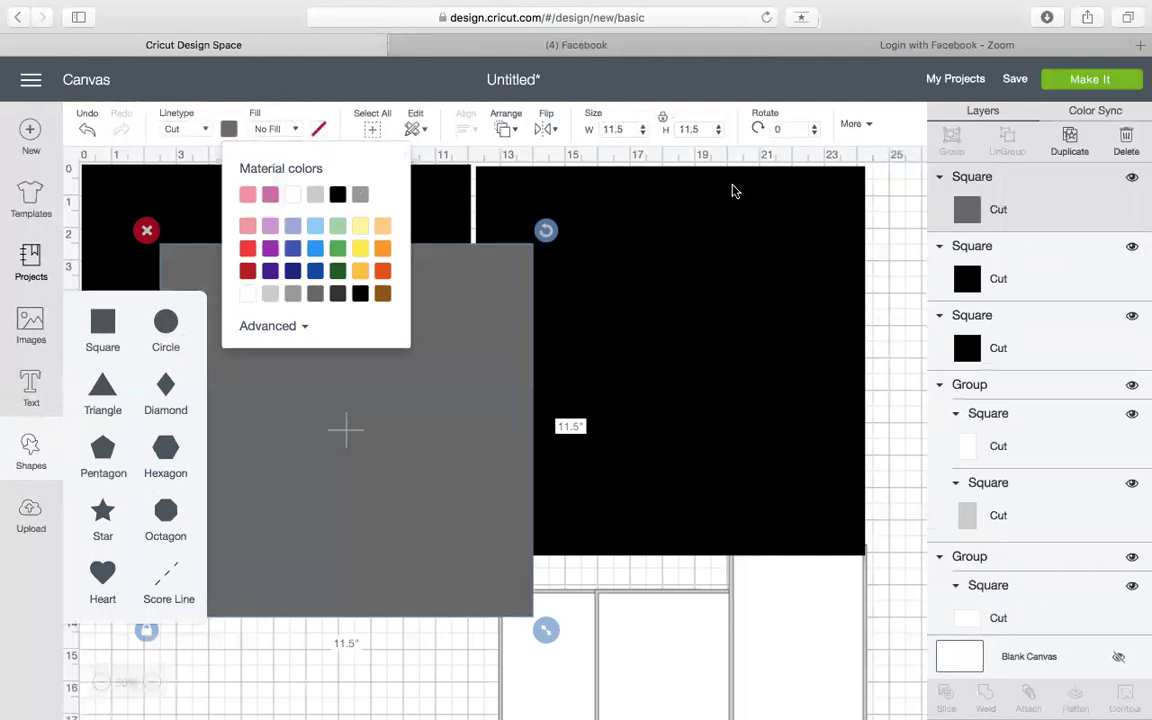
left_click(1069, 140)
Duplicate the grey square and centre one copy on each black page
left_click(373, 378)
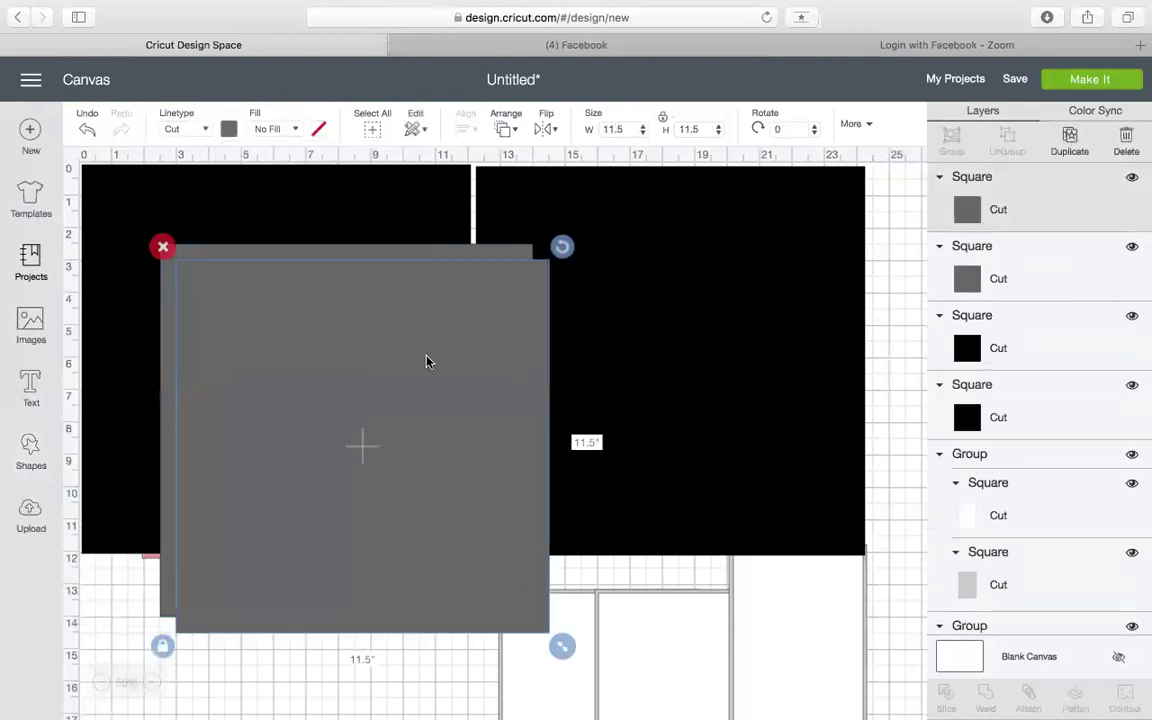
left_click_drag(426, 362, 713, 283)
left_click_drag(408, 338, 337, 262)
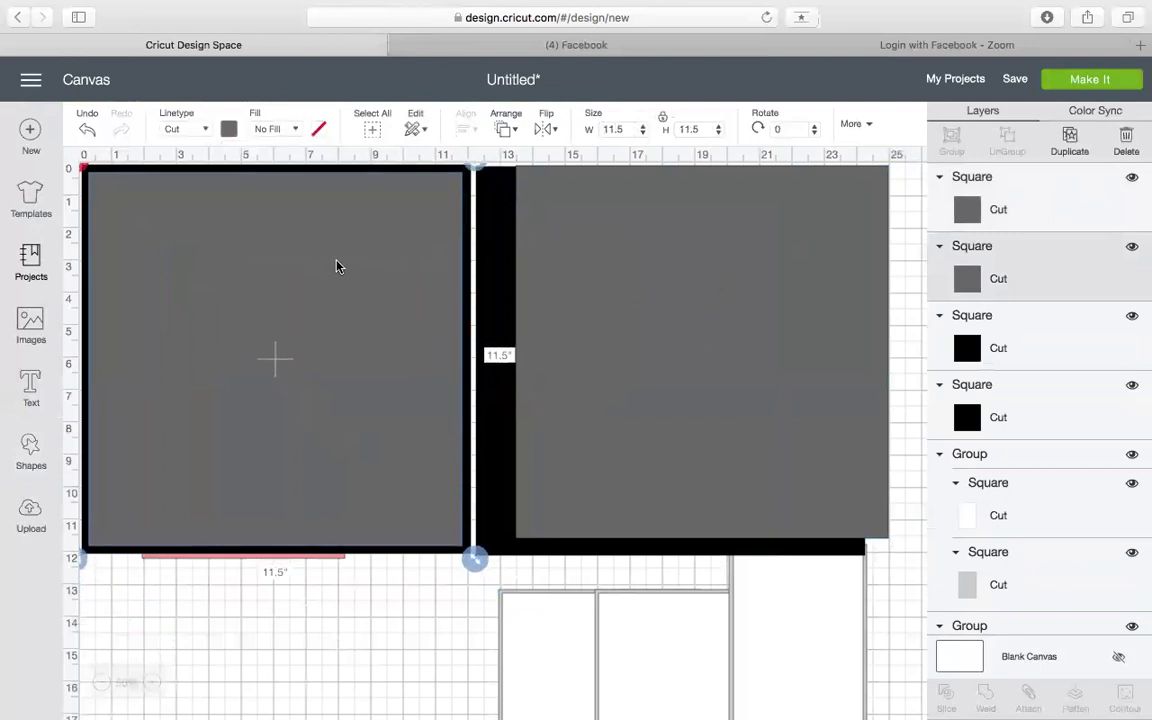
left_click_drag(615, 232, 587, 239)
Bring the pink chevron panel to the front and move it to the left page's edge
left_click(142, 610)
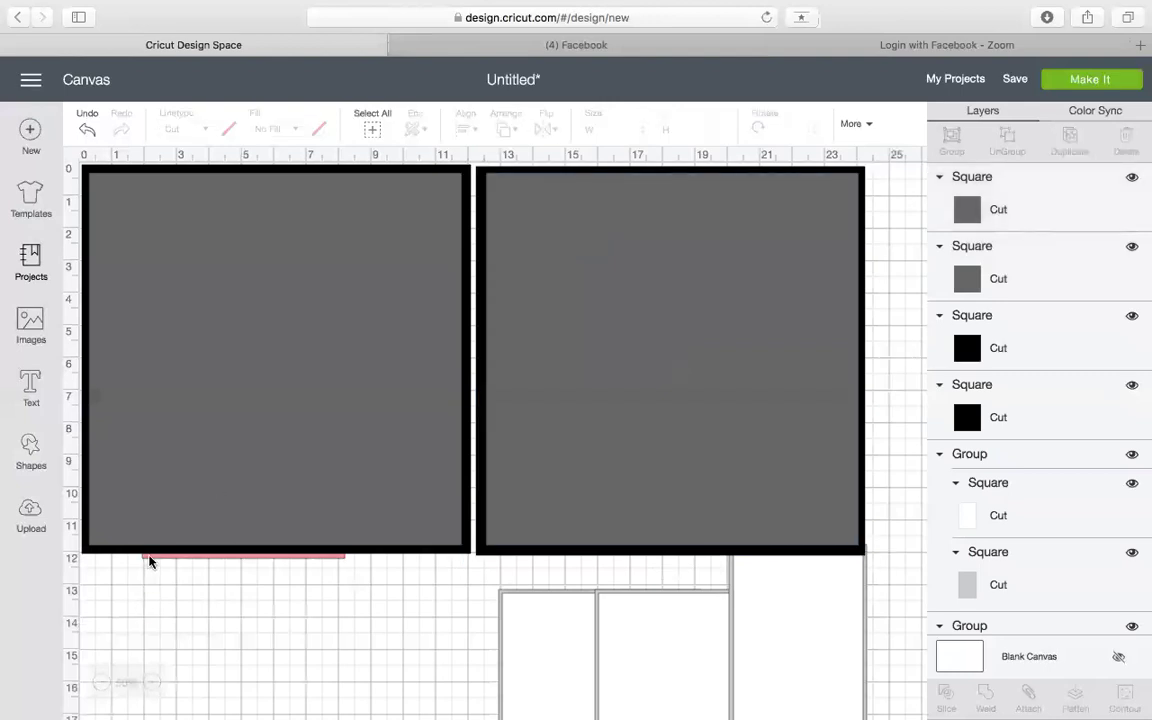
left_click(149, 557)
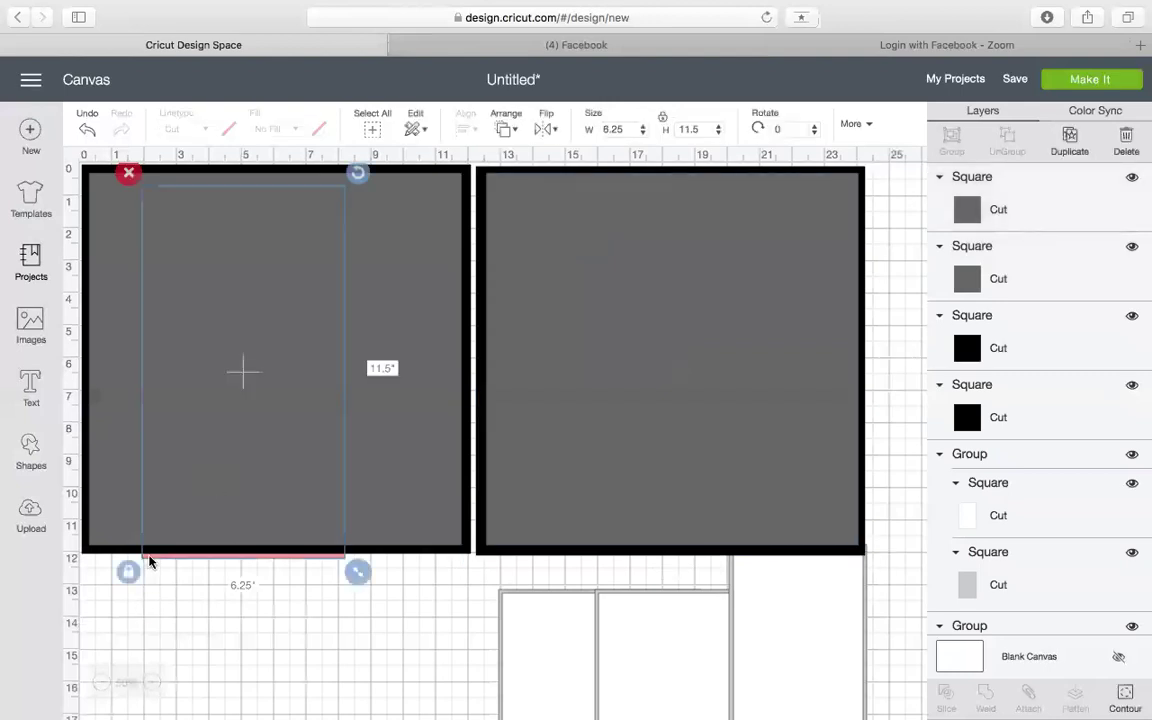
left_click(501, 131)
left_click(530, 240)
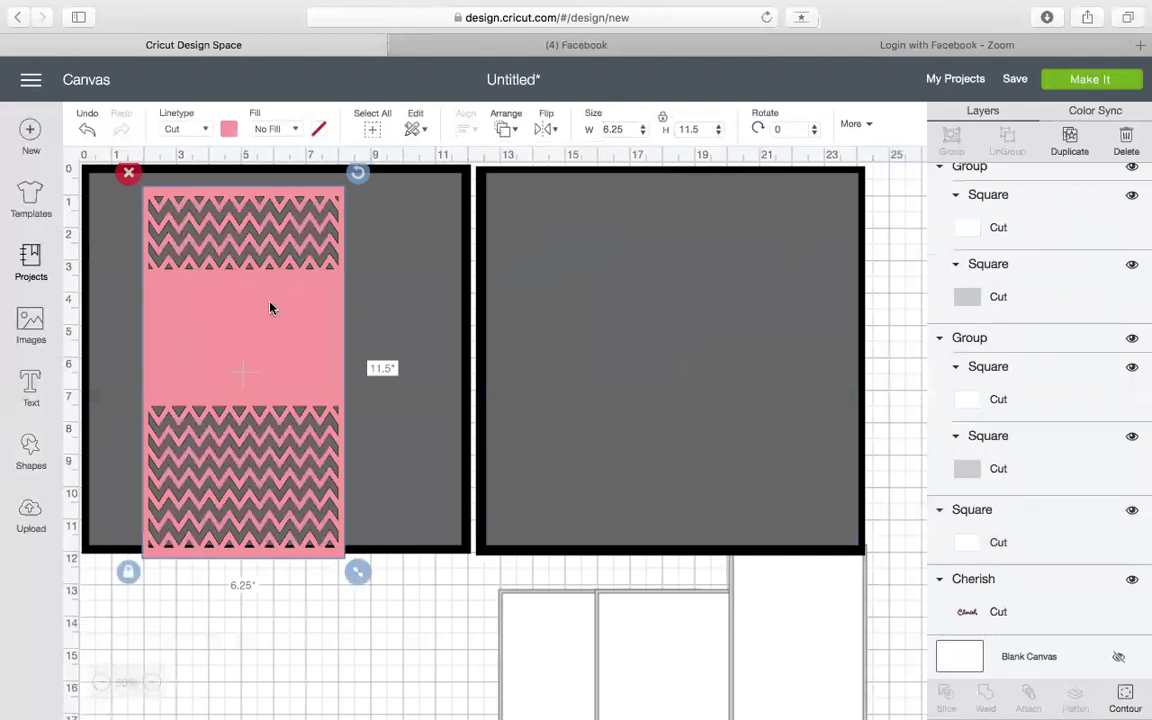
left_click_drag(272, 306, 227, 293)
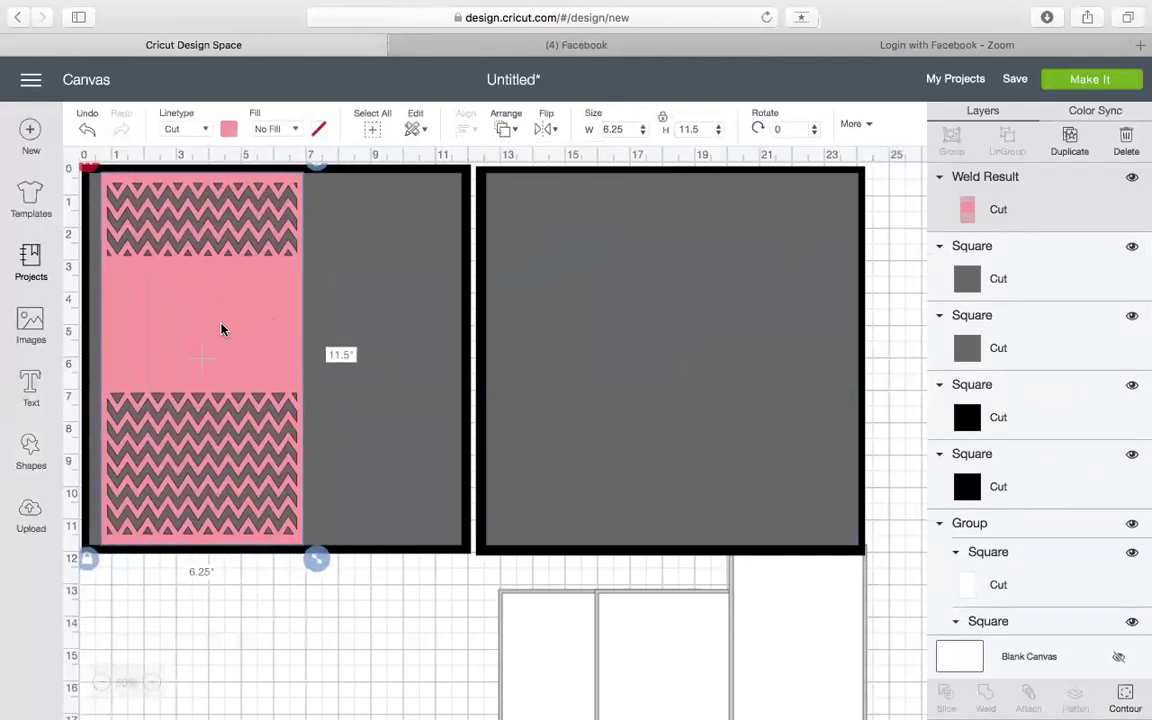
Bring the white 6 × 4 mat to the front and place it across the chevron panel's middle
scroll(1040, 262, "down", 5)
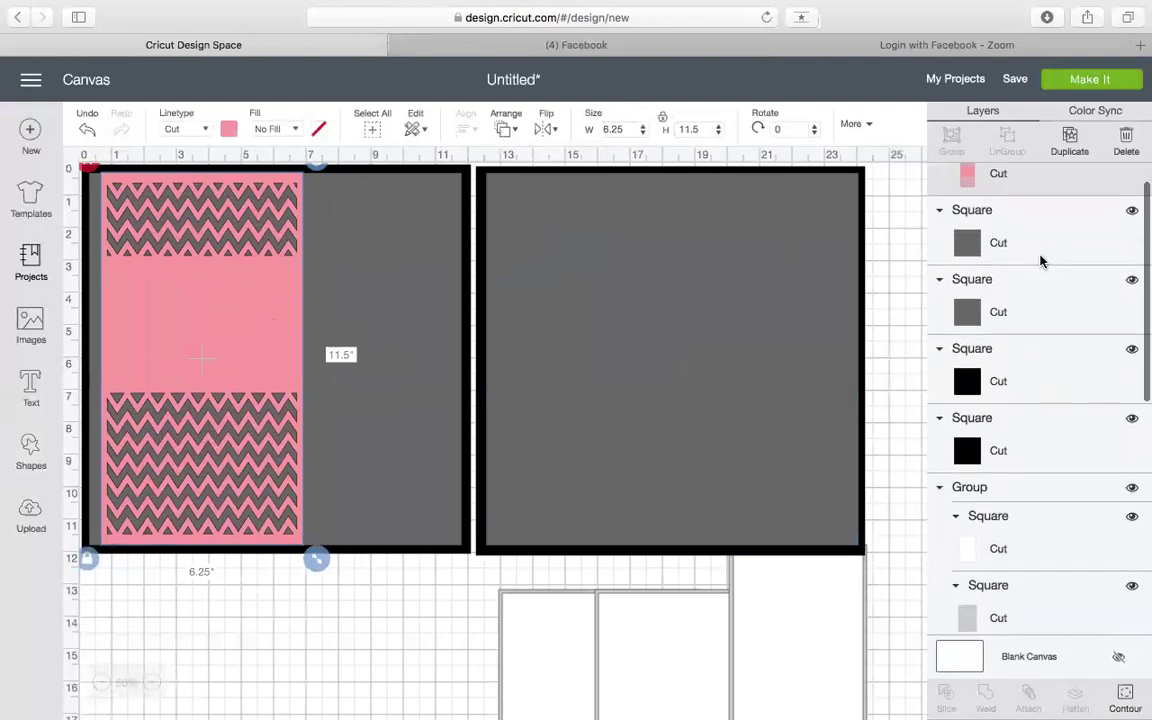
scroll(950, 420, "down", 4)
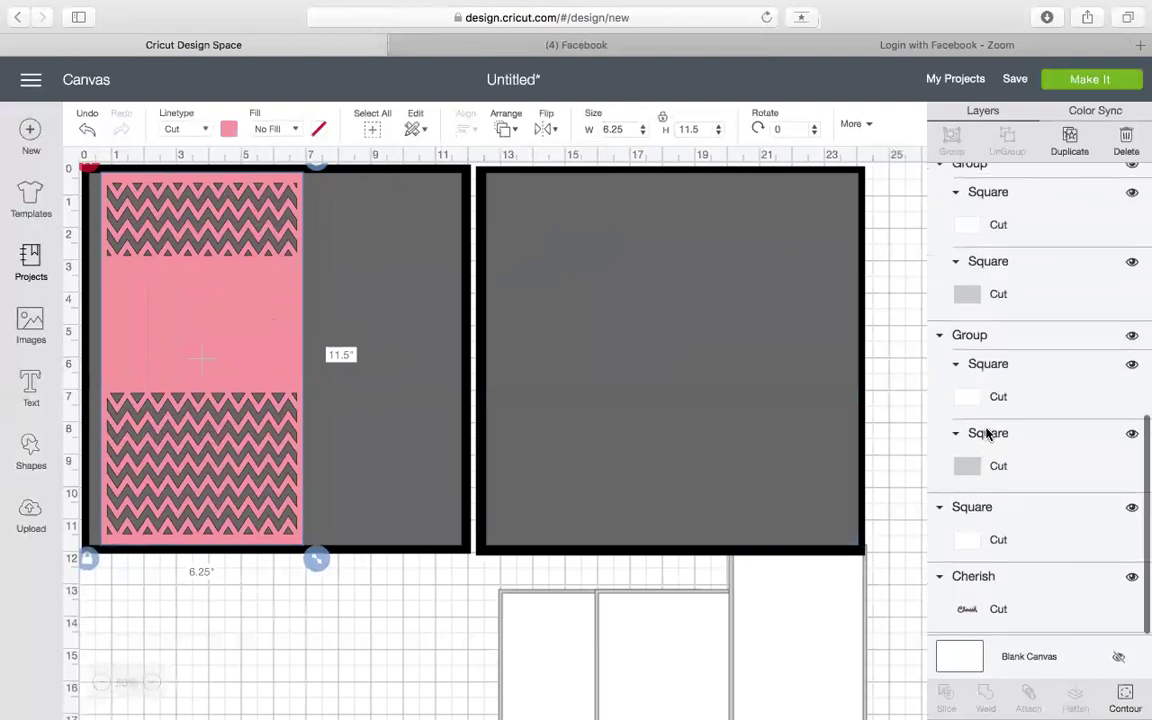
left_click(962, 545)
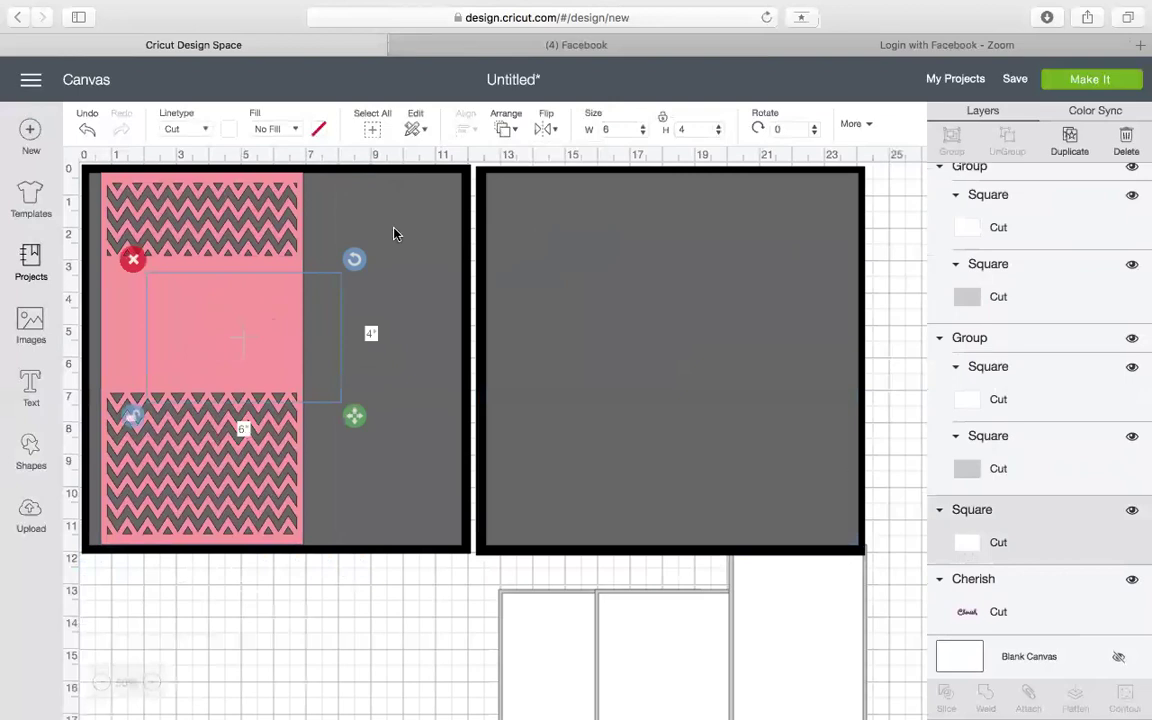
left_click(500, 130)
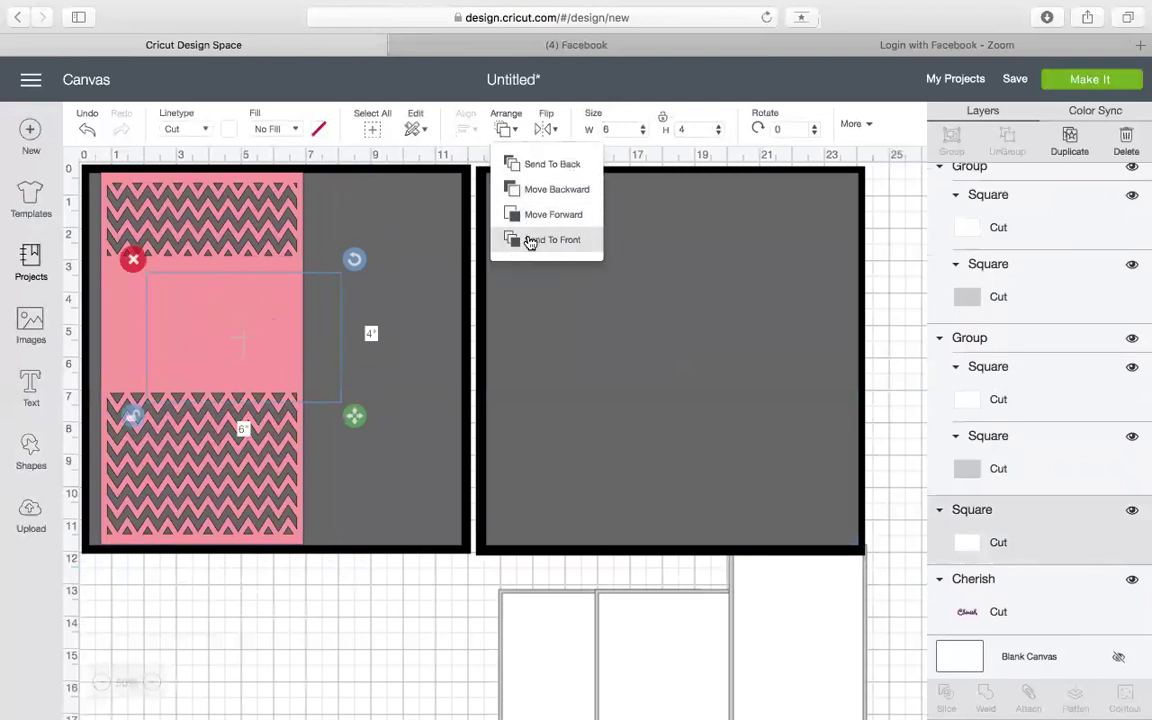
left_click(522, 240)
left_click_drag(299, 333, 244, 330)
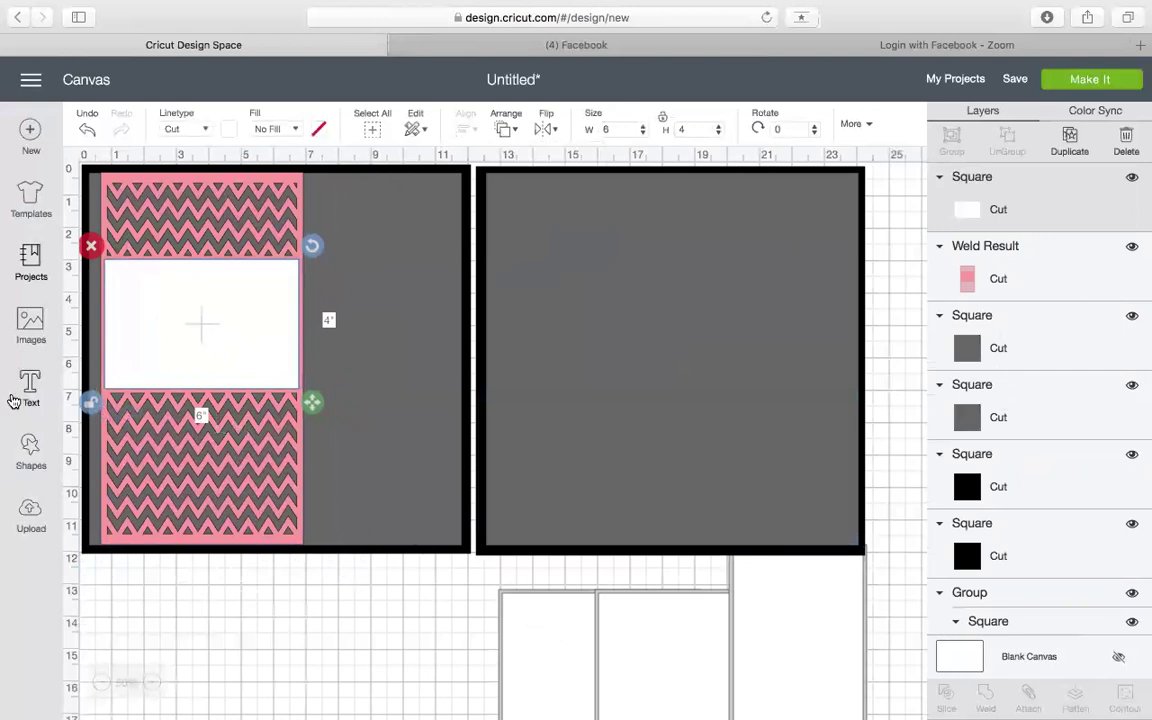
Add a square on the right page, size it 11.5 × 3 inches, move it low, and make it pink
left_click(30, 448)
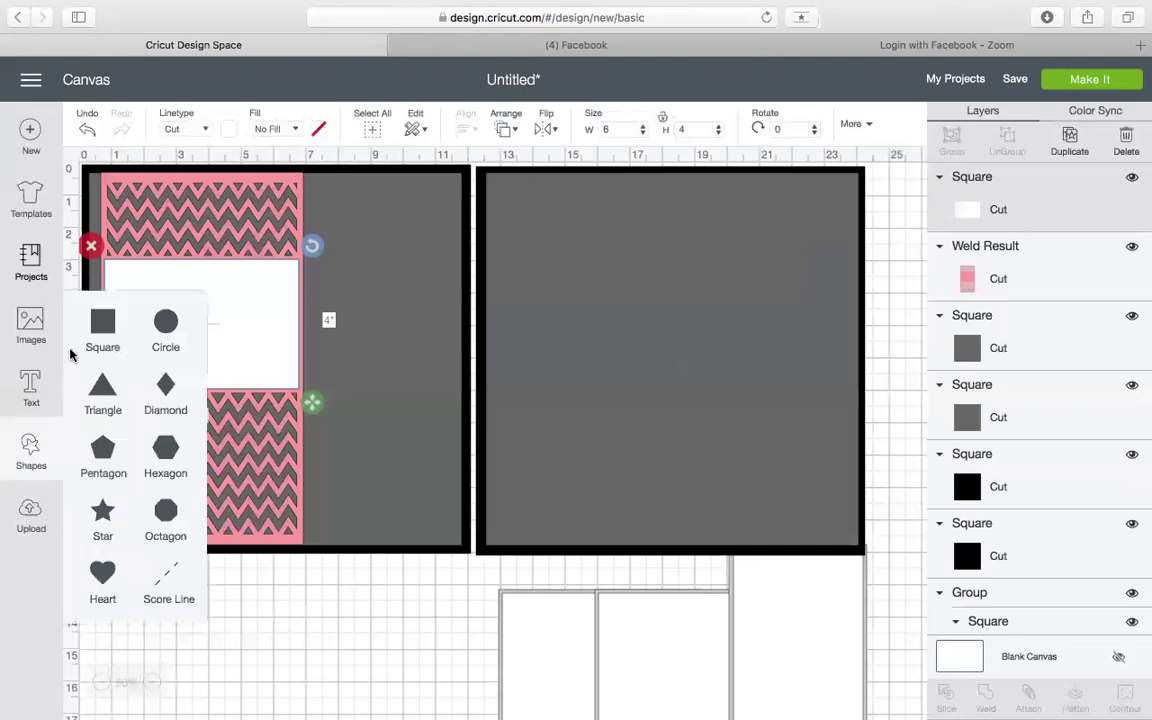
left_click(100, 318)
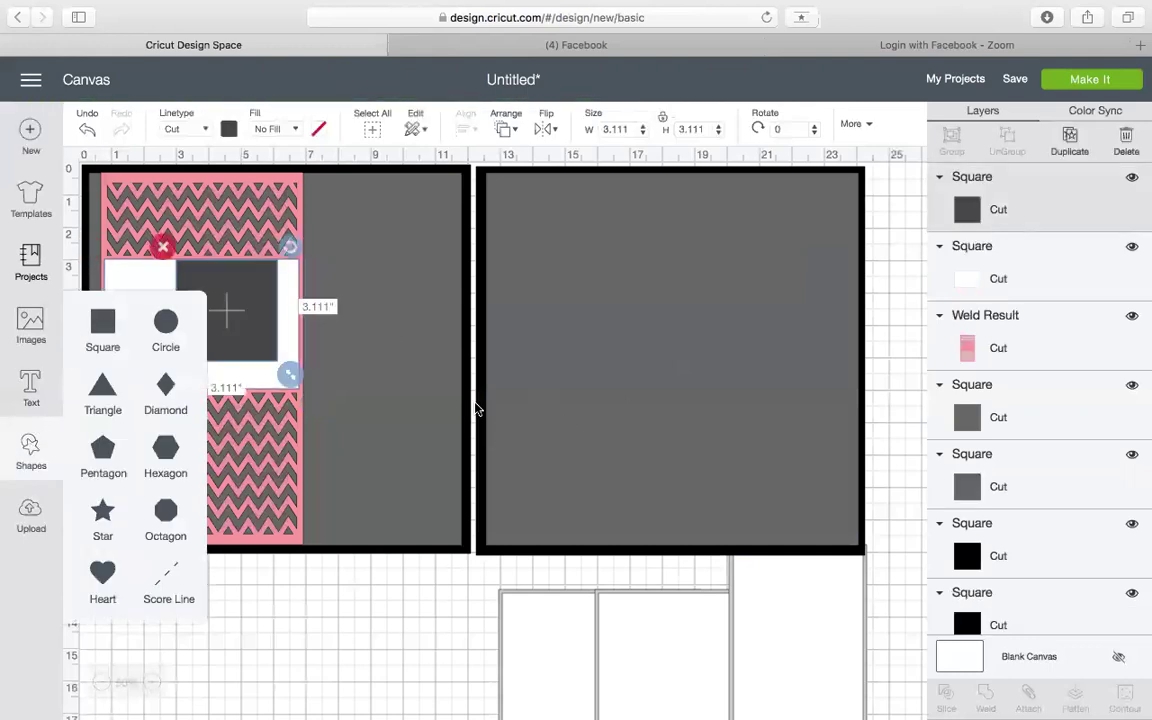
left_click_drag(238, 305, 586, 322)
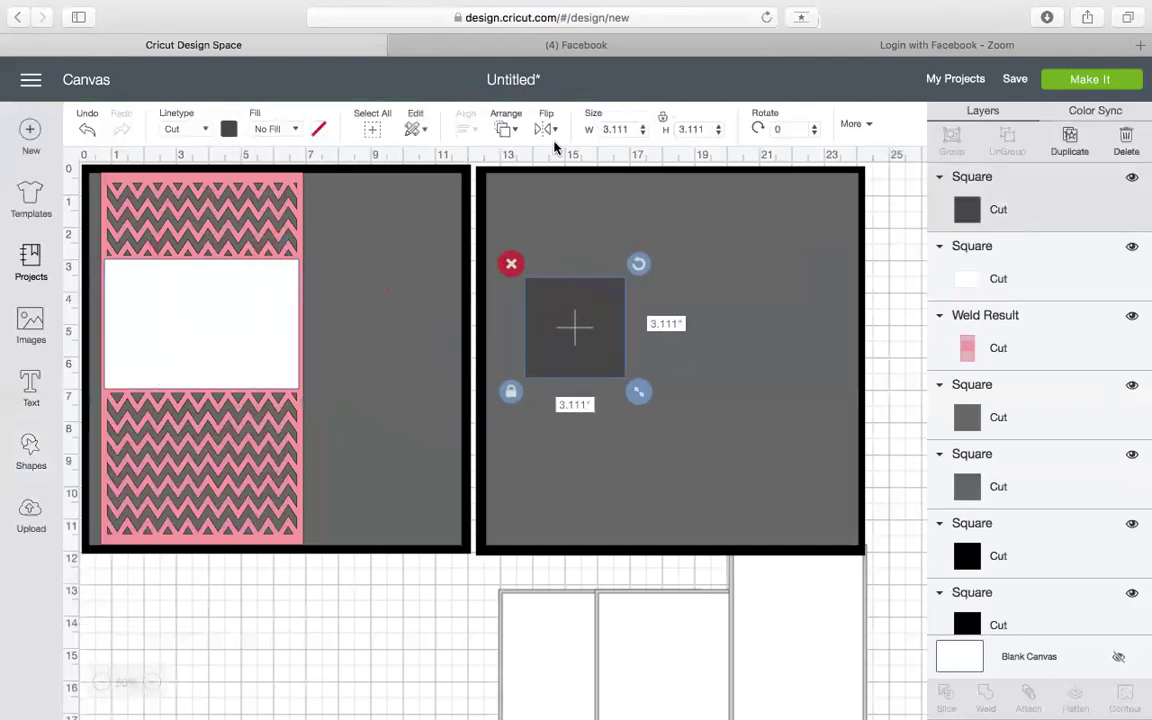
double_click(630, 128)
type("11.5")
key("Tab")
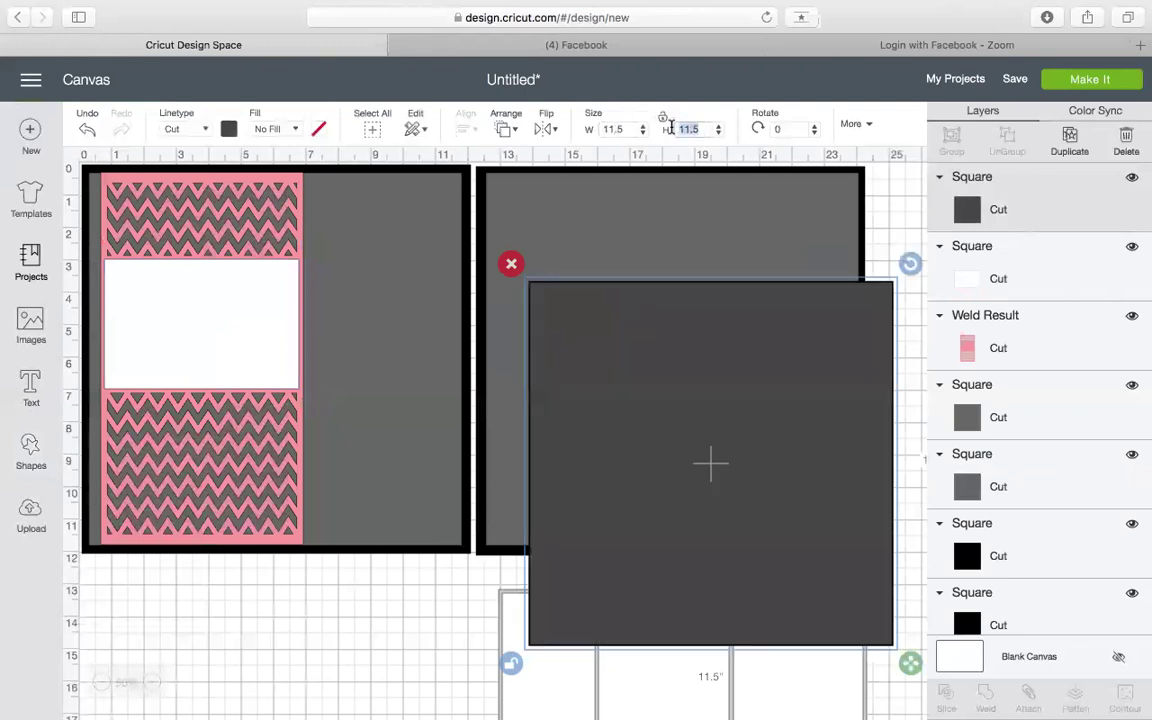
type("3")
key("Return")
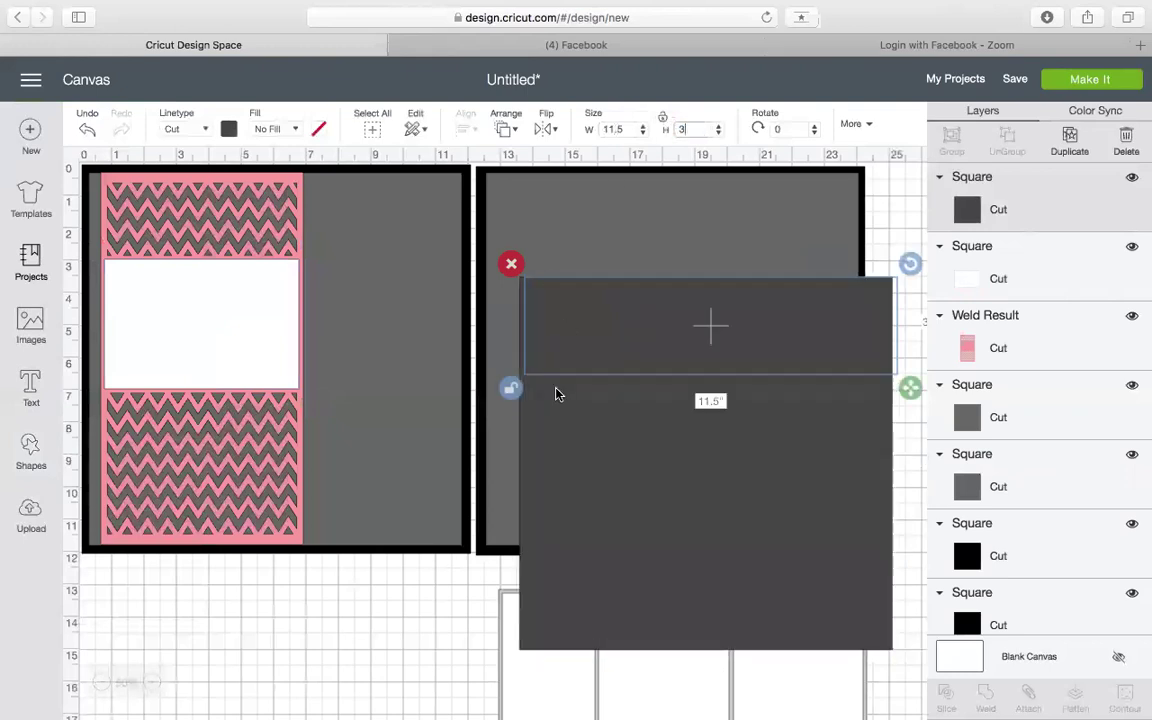
left_click_drag(614, 316, 577, 461)
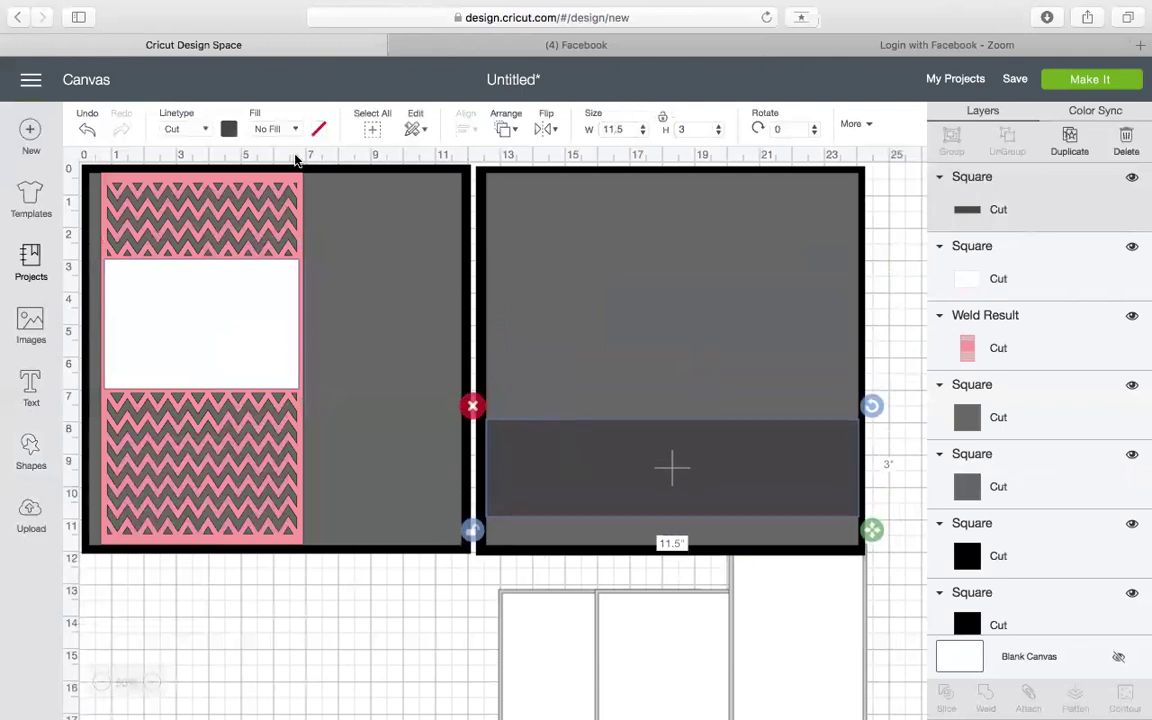
left_click(226, 130)
left_click(247, 194)
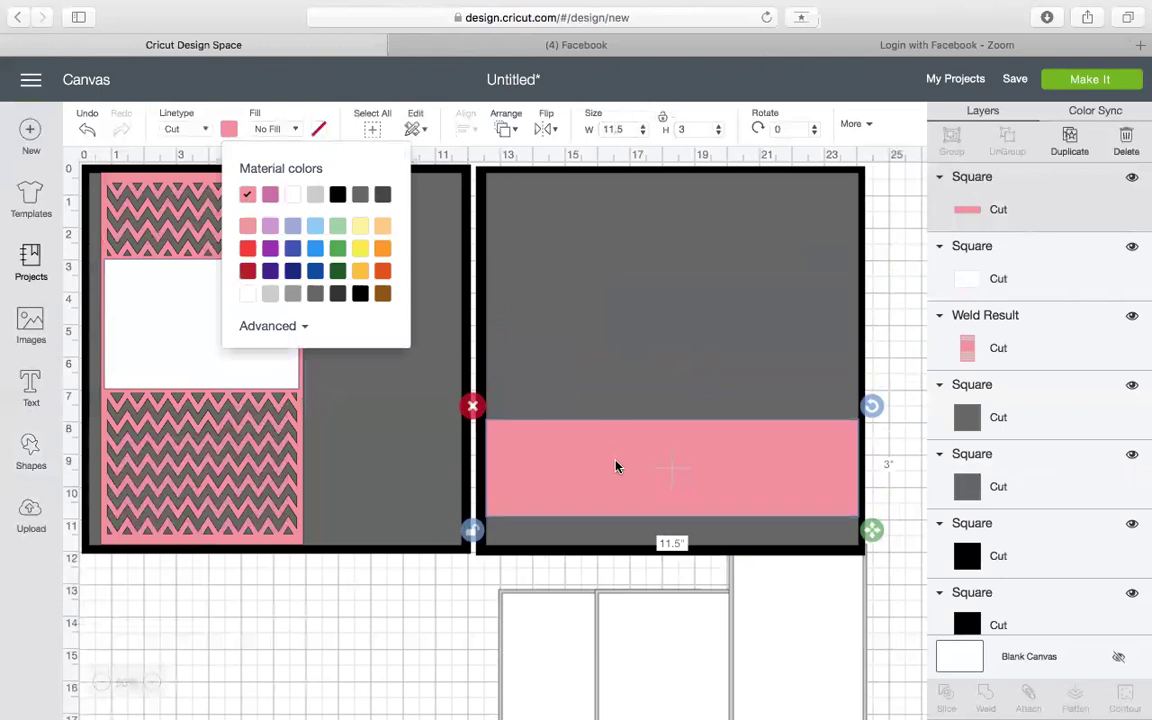
Duplicate the pink bar as a white copy 2 inches tall
left_click_drag(616, 464, 616, 473)
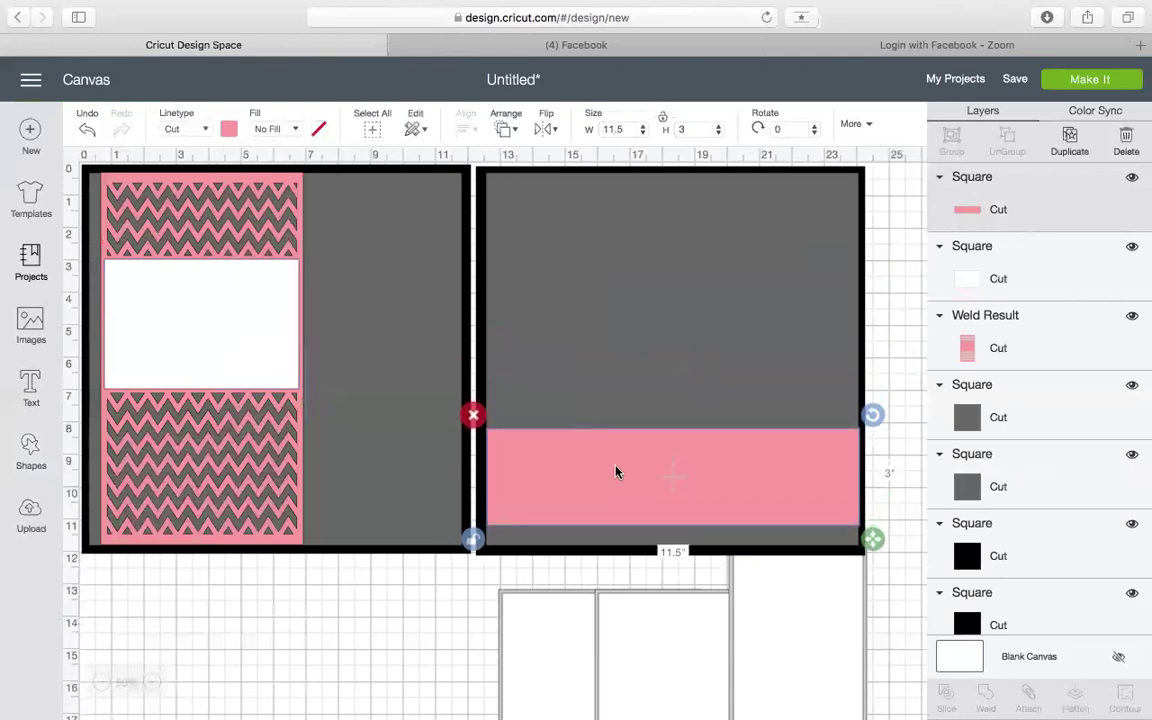
left_click(1068, 138)
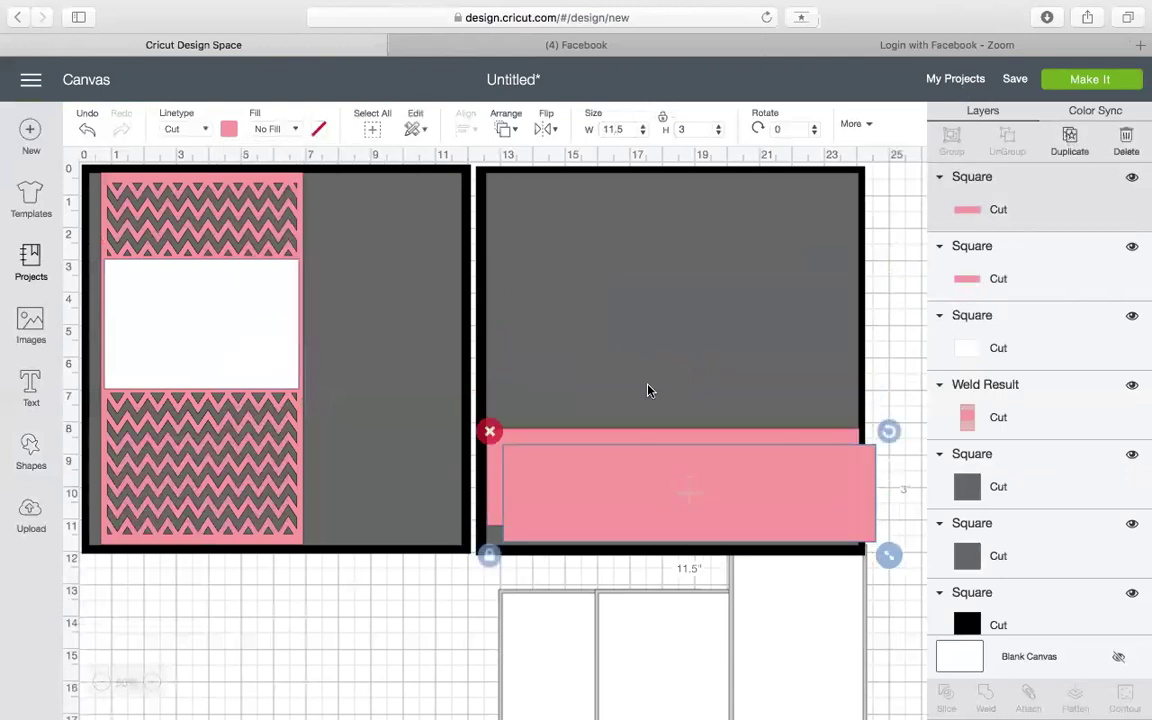
left_click(685, 129)
type("2")
key("Return")
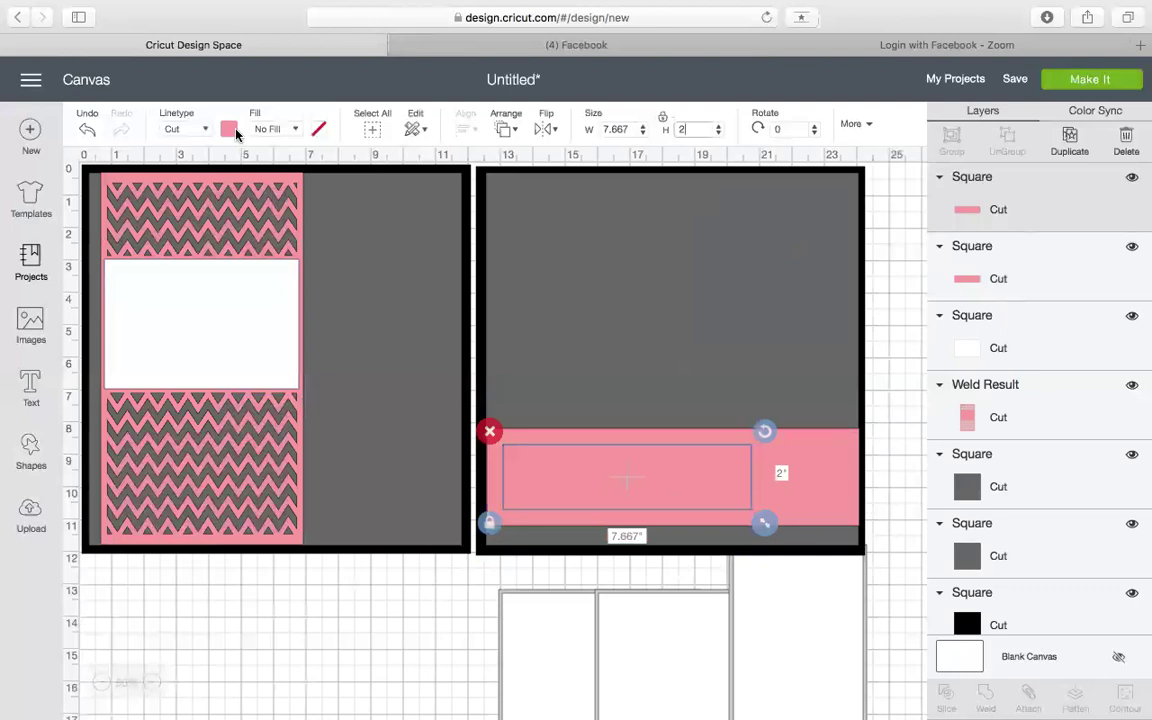
left_click(230, 129)
left_click(293, 194)
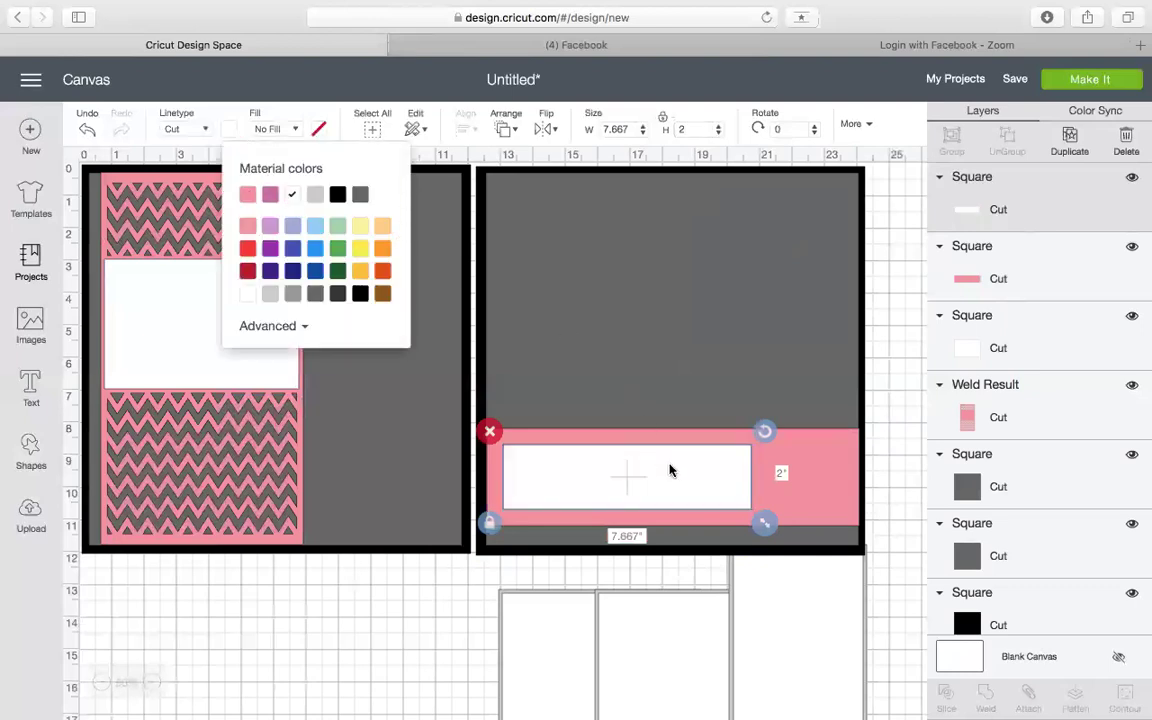
Set the white strip's width to 11.5 inches and align it over the pink bar
left_click_drag(677, 474, 725, 473)
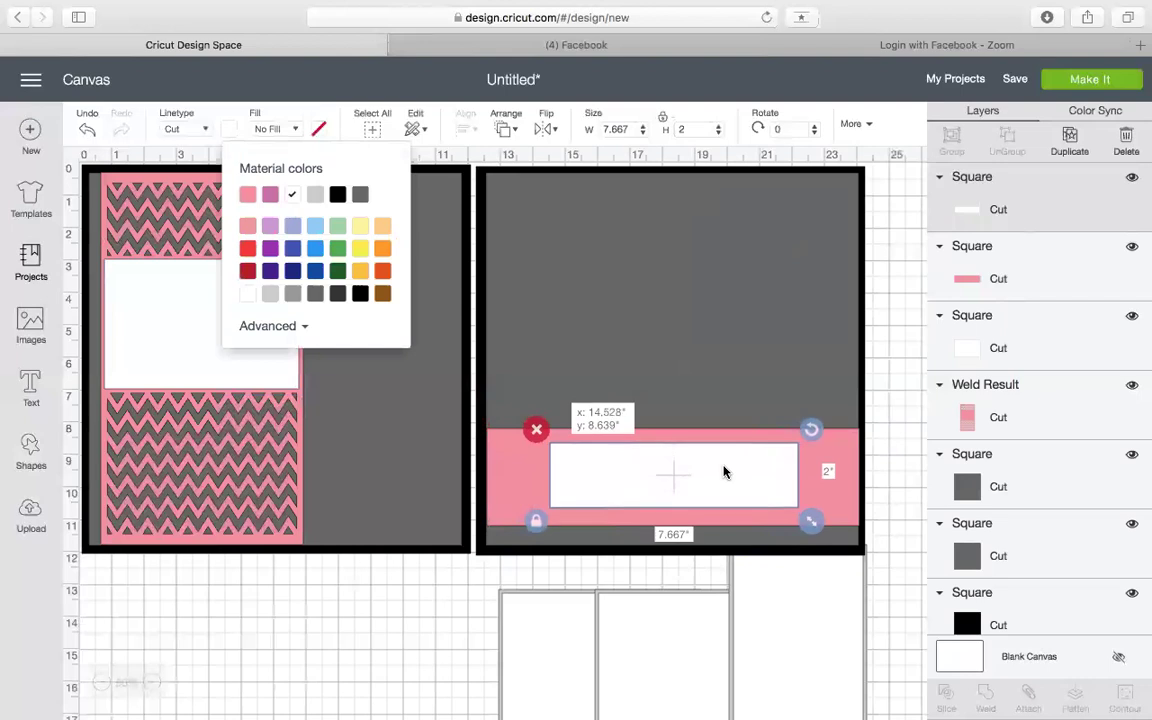
left_click_drag(725, 473, 725, 473)
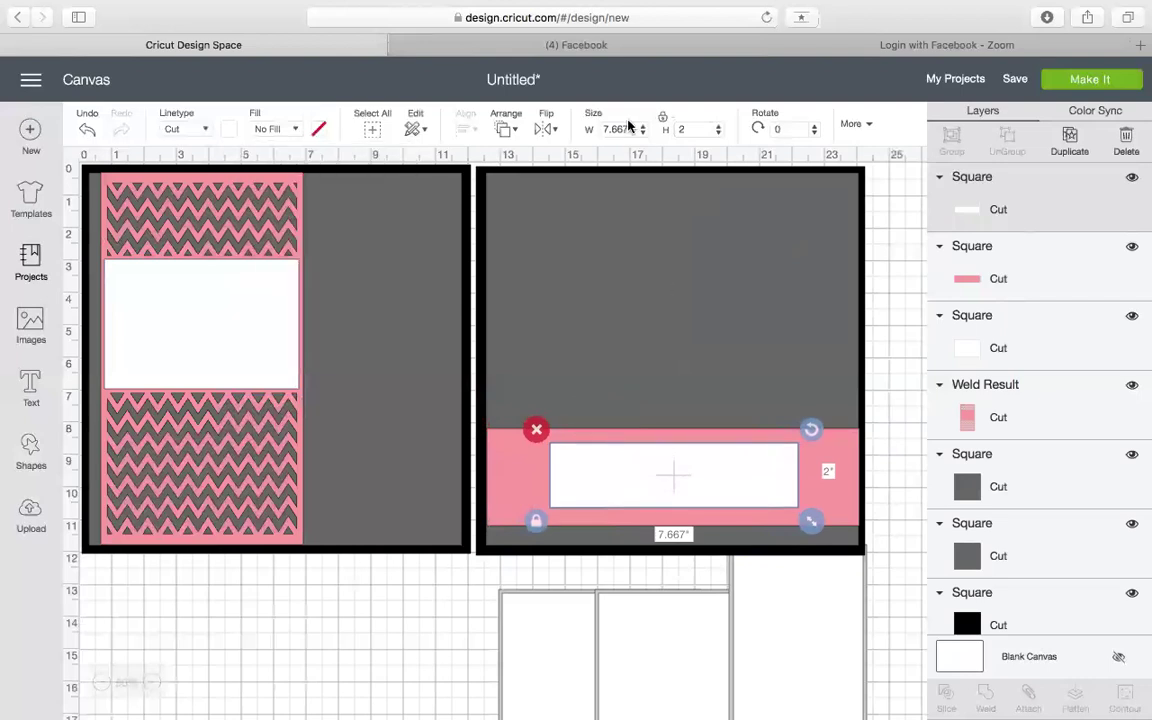
left_click(633, 127)
type("11.5")
key("Return")
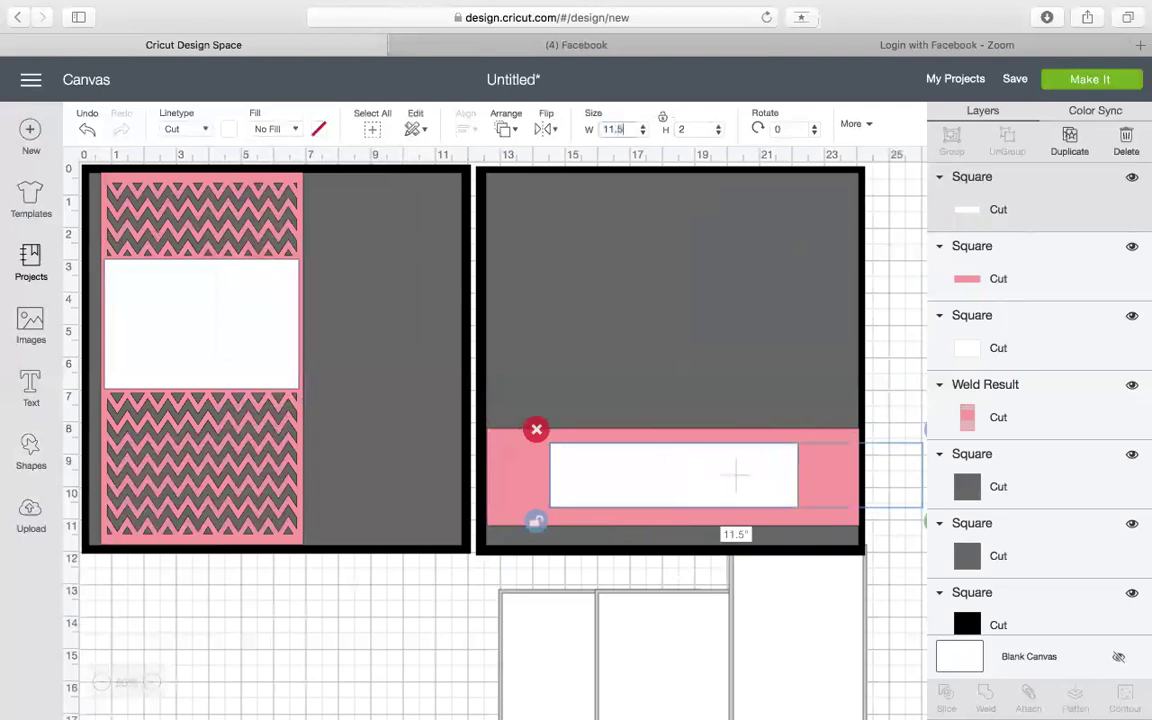
left_click(702, 128)
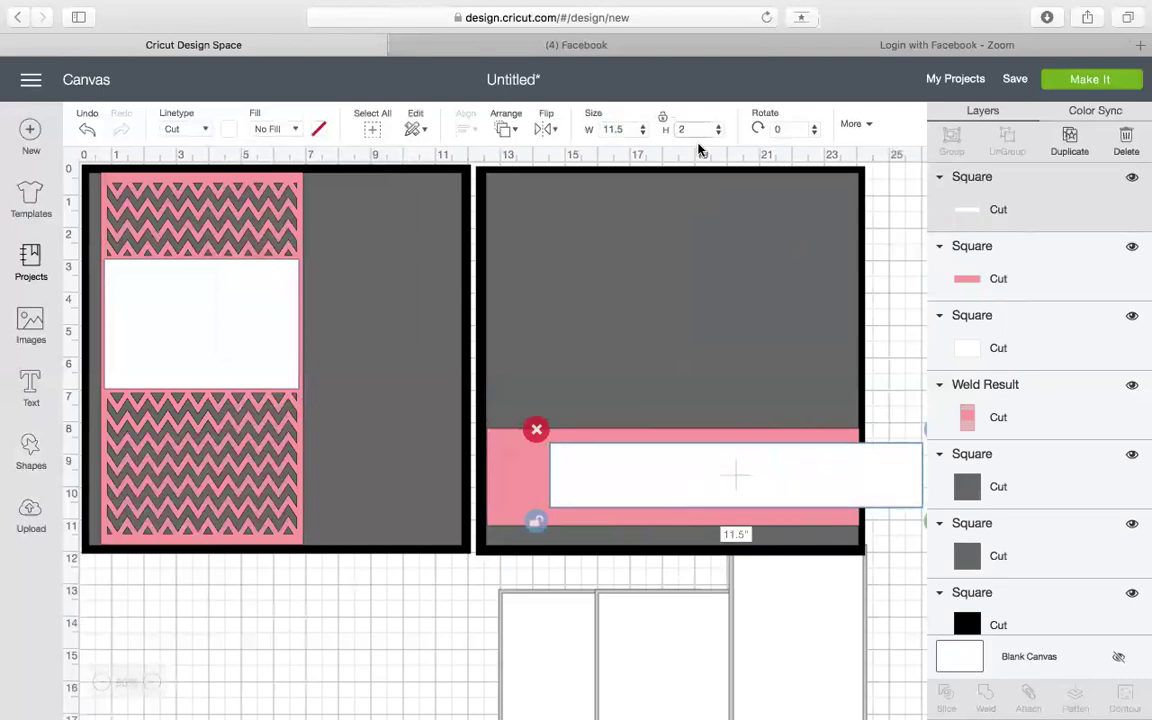
left_click_drag(679, 476, 617, 481)
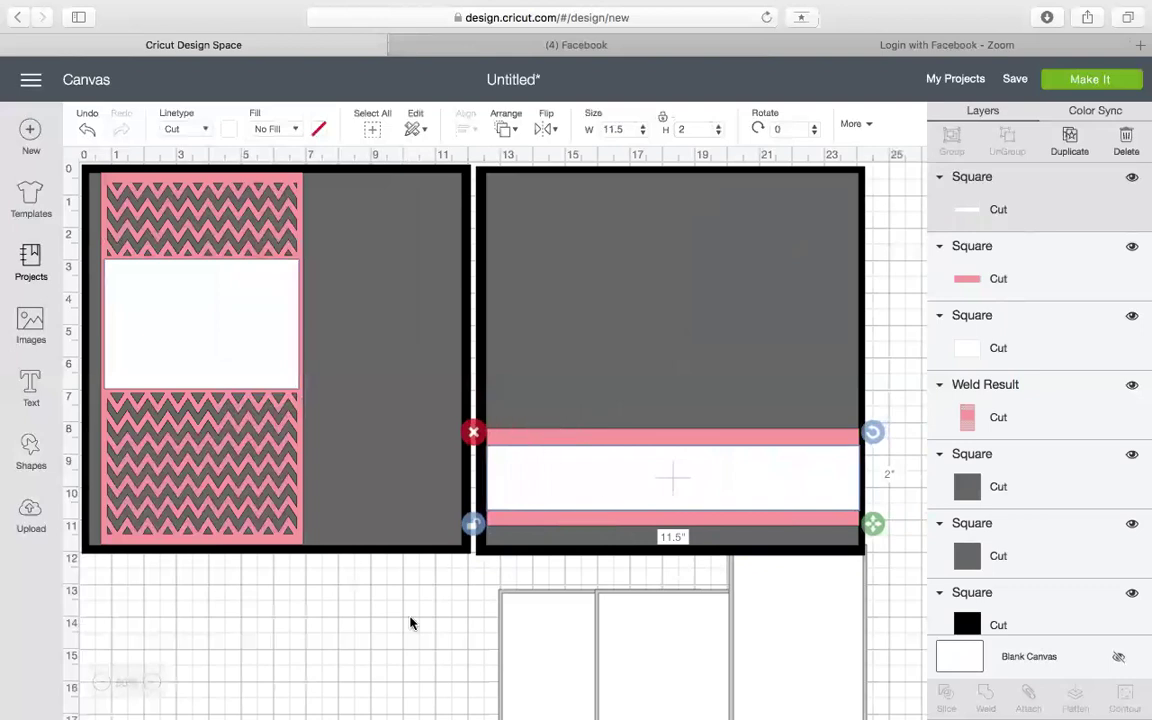
Move the landscape photo mat over the strips, above the pink strip
left_click(349, 612)
left_click_drag(536, 601, 685, 344)
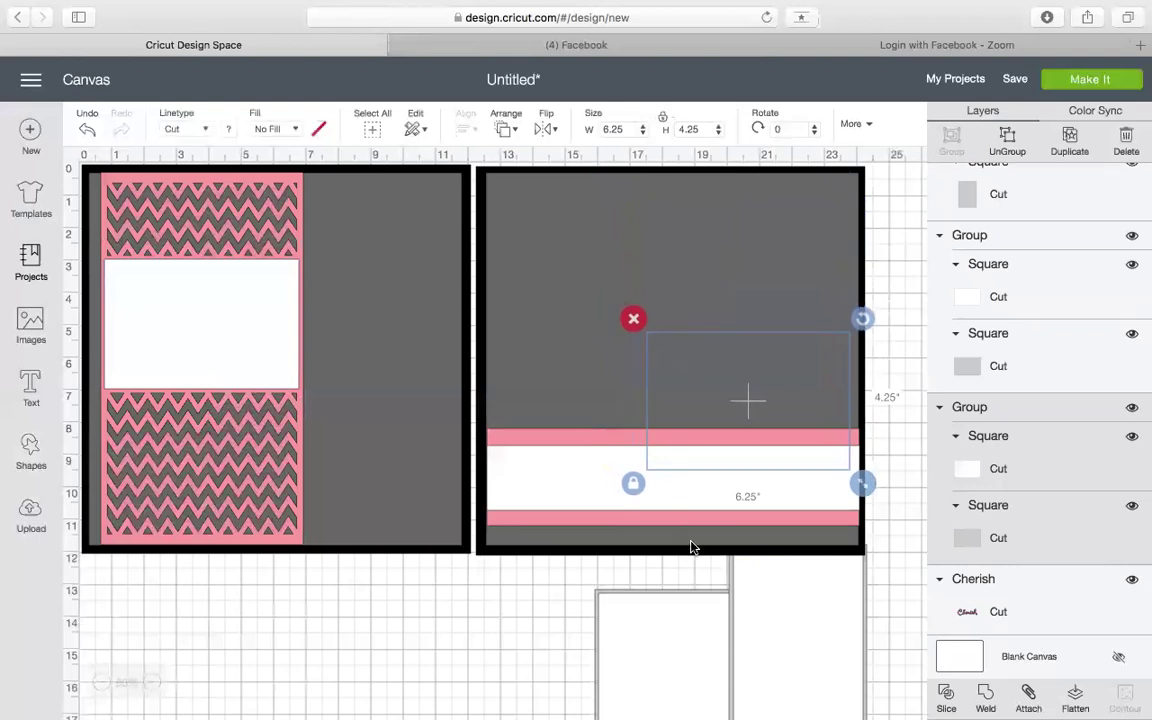
left_click(507, 130)
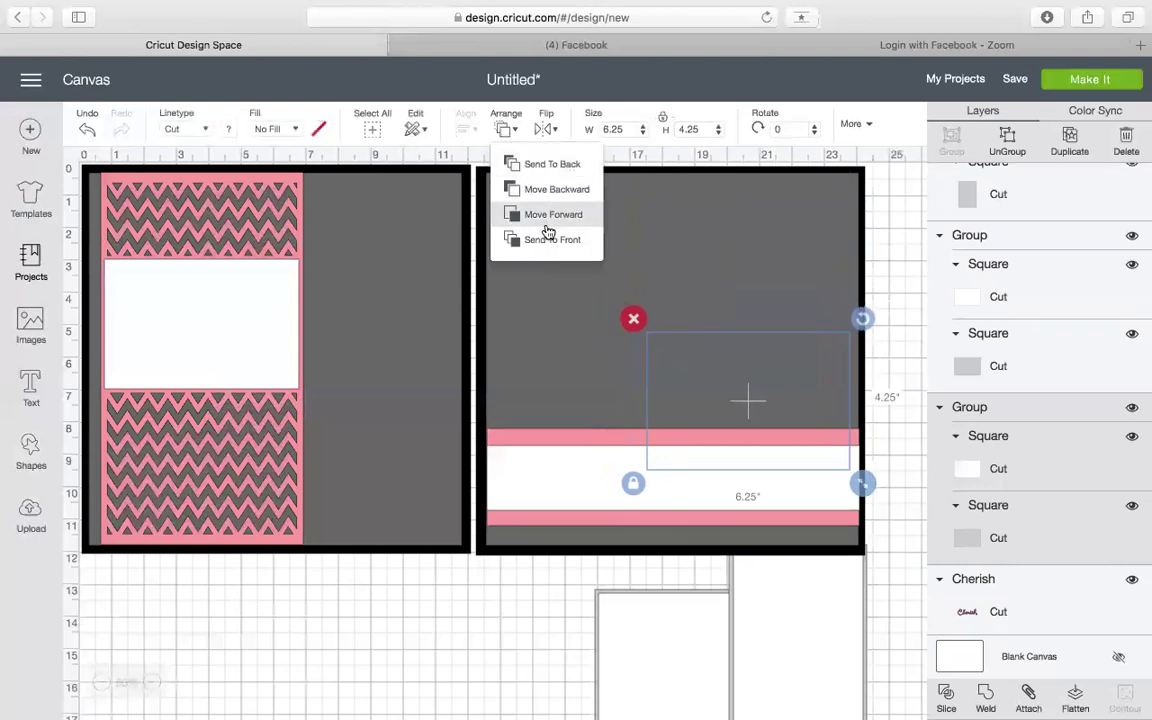
left_click(545, 238)
Place the tall mat in front at the right page's top-left, and move the last mat onto the left page
left_click_drag(781, 600, 547, 236)
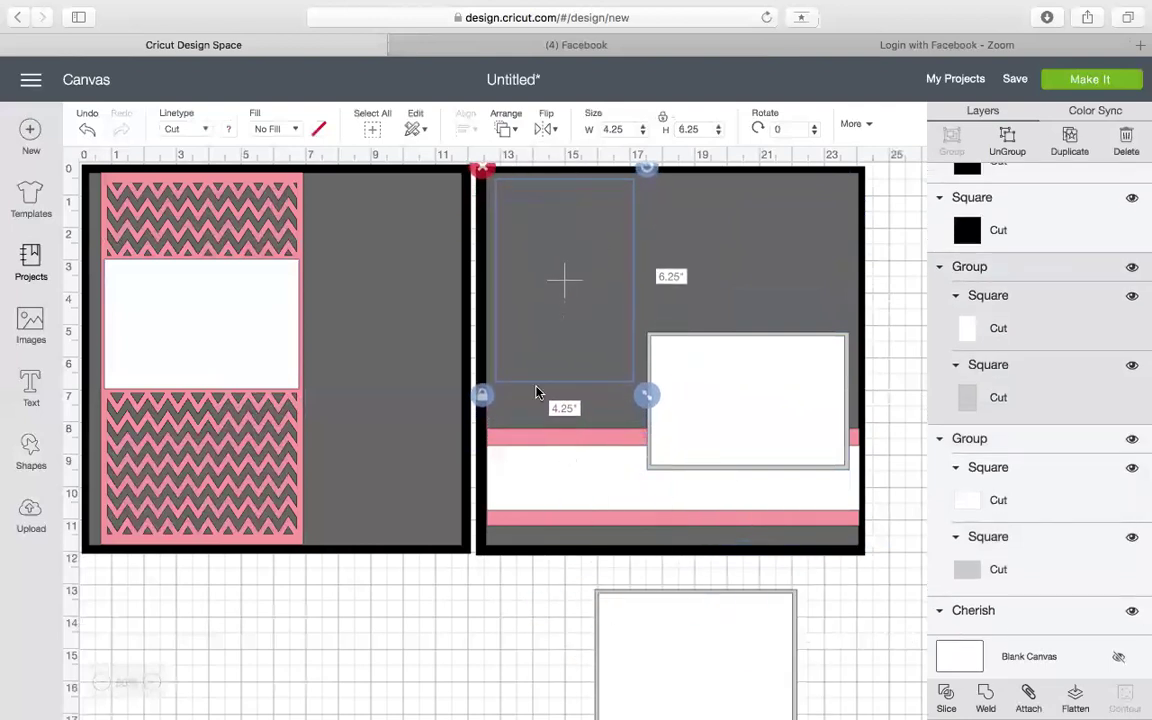
left_click(506, 128)
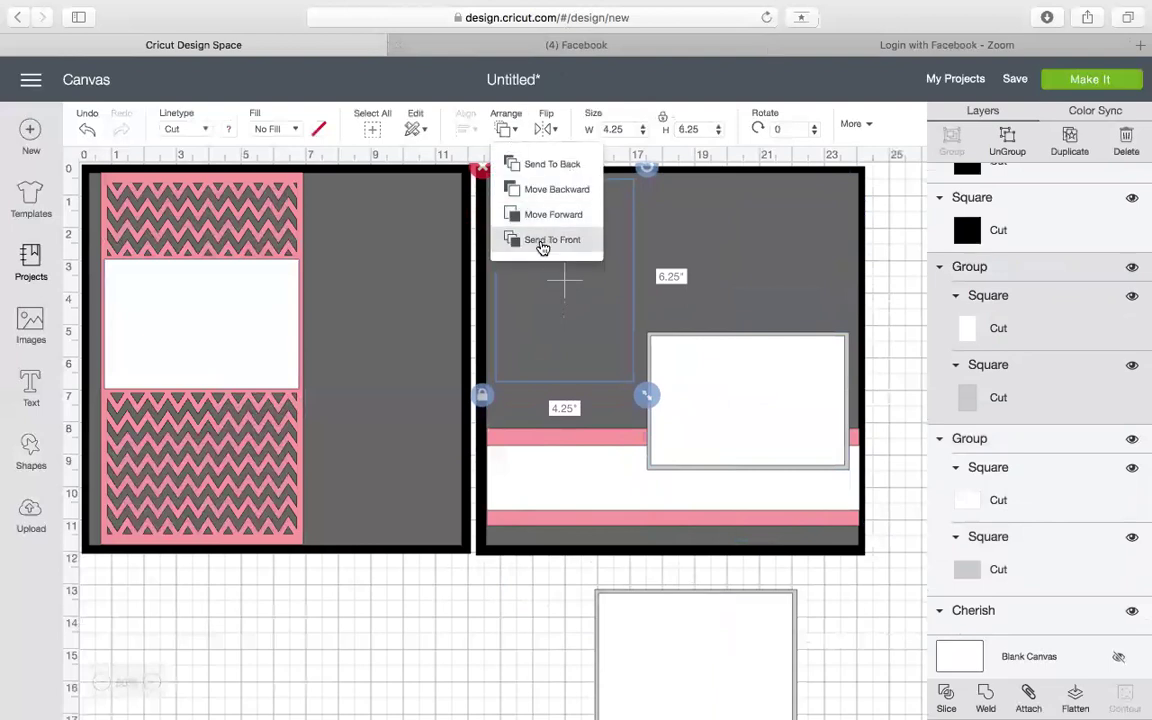
left_click(542, 242)
left_click(677, 614)
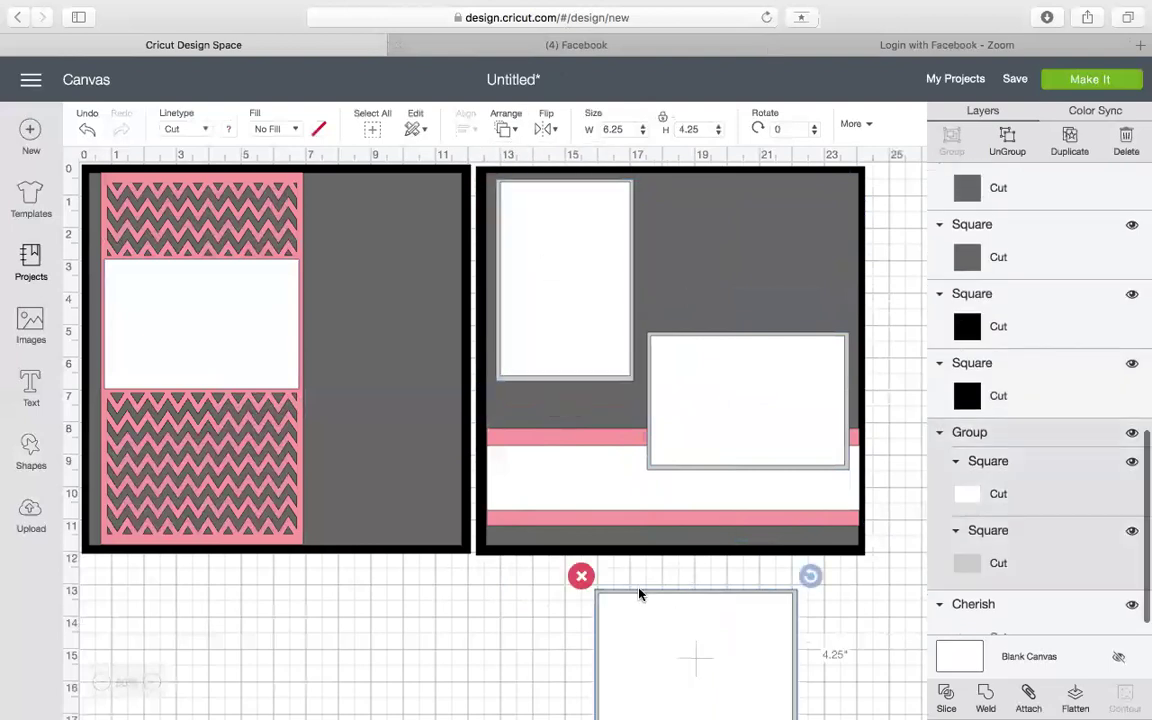
left_click_drag(640, 596, 305, 424)
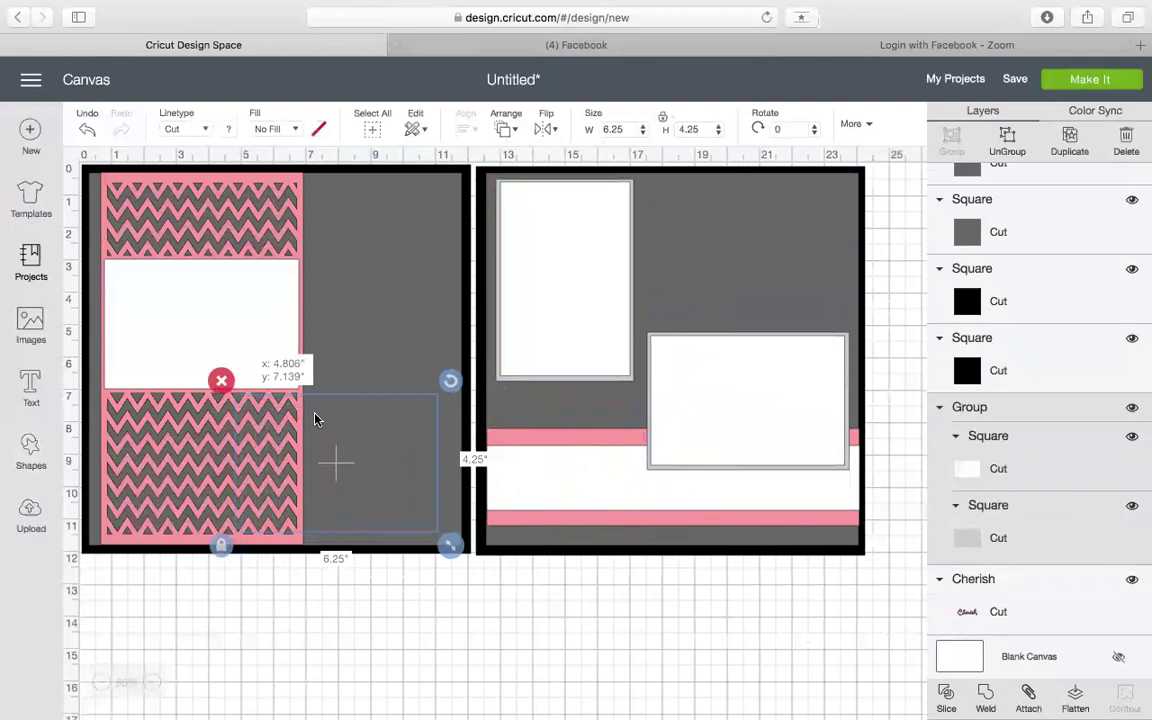
Tilt the left page's photo mat slightly and bring it in front of everything
scroll(642, 566, "down", 2)
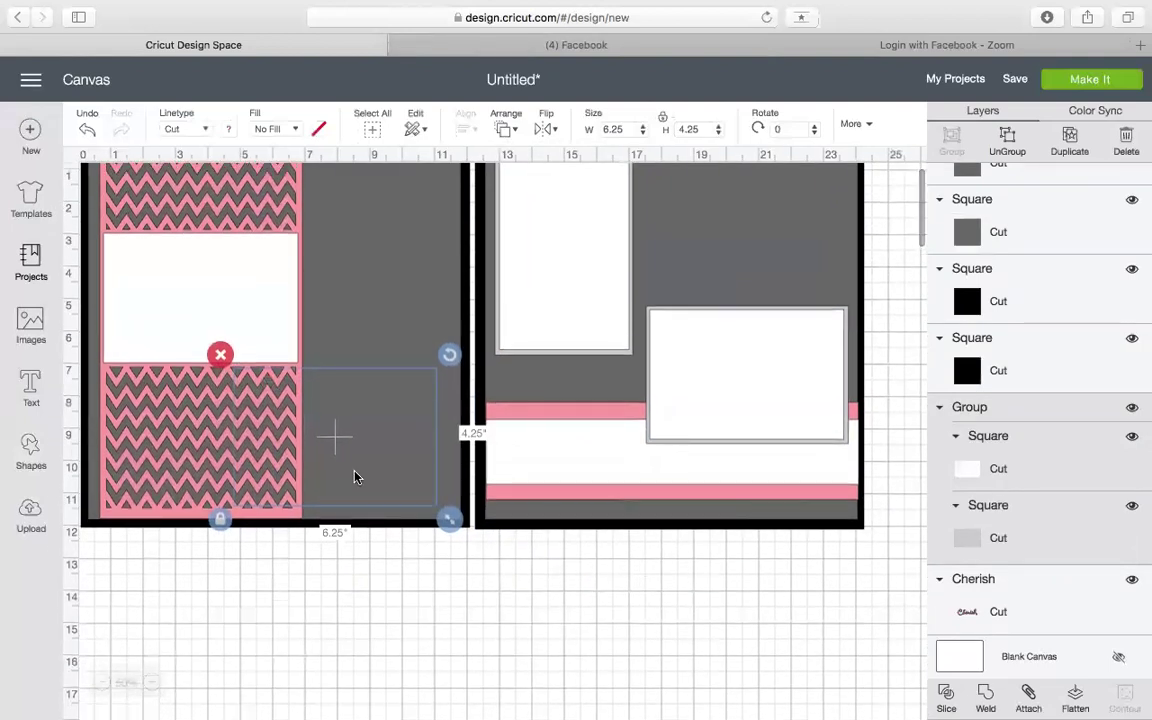
mouse_move(449, 360)
left_mouse_down()
mouse_move(447, 275)
mouse_move(432, 265)
mouse_move(456, 340)
left_mouse_up()
right_click(375, 398)
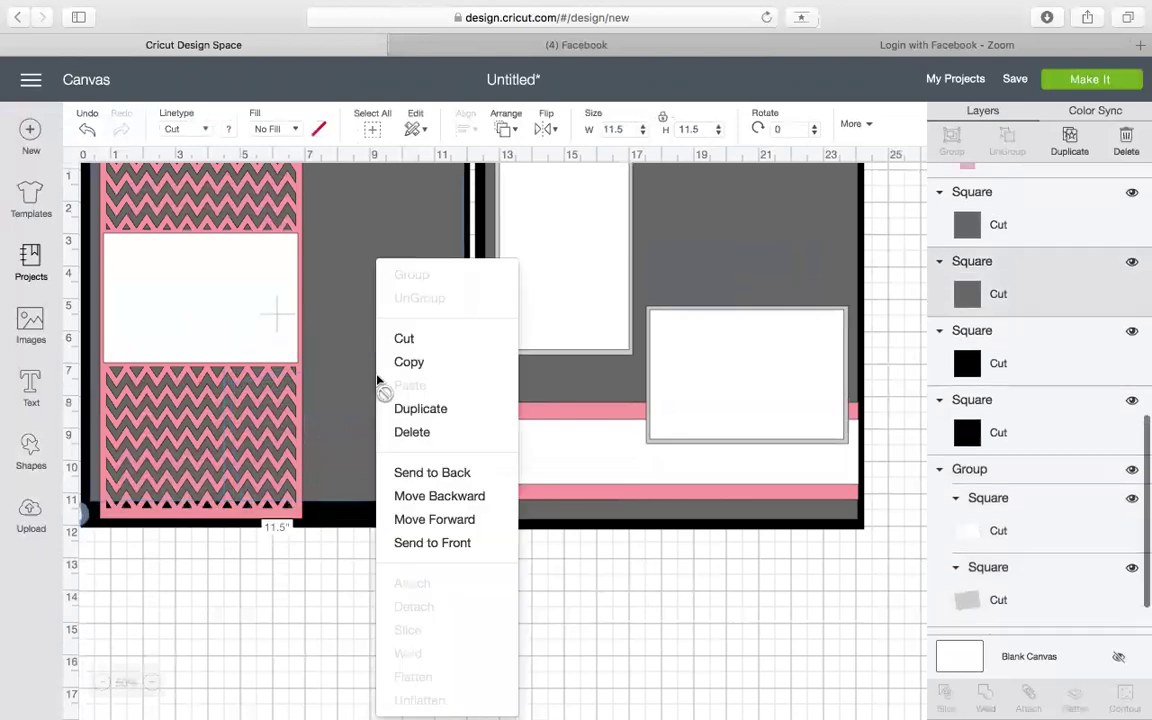
left_click(306, 560)
left_click(352, 445)
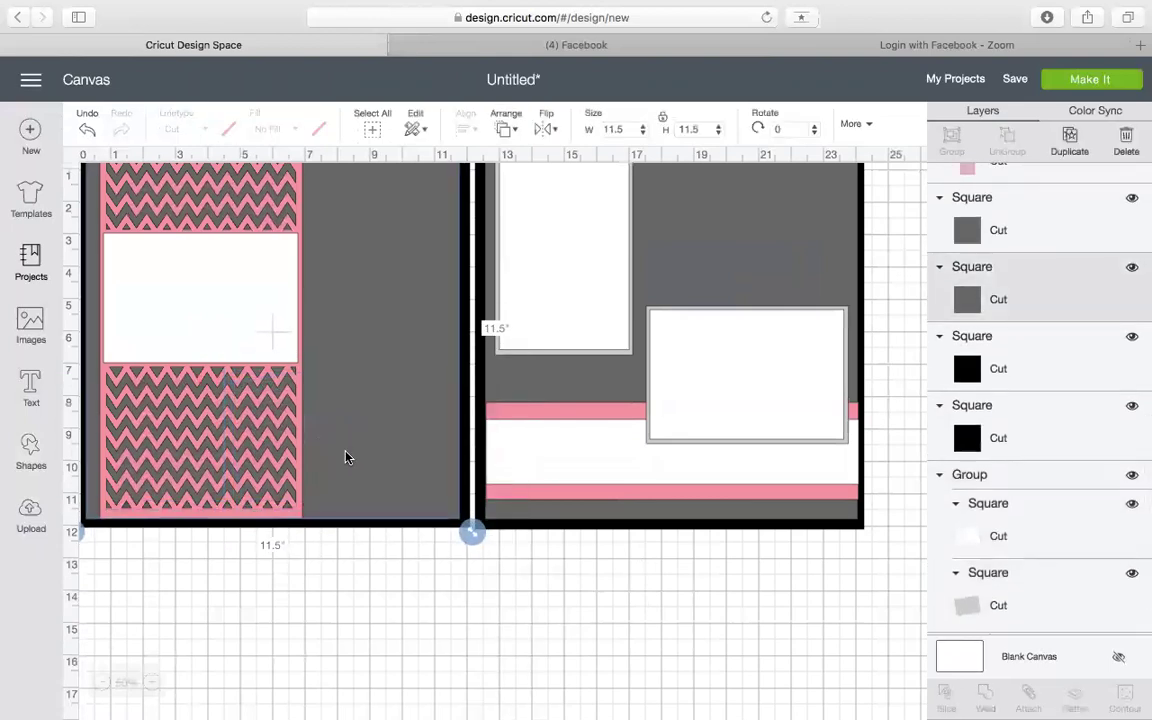
left_click(332, 557)
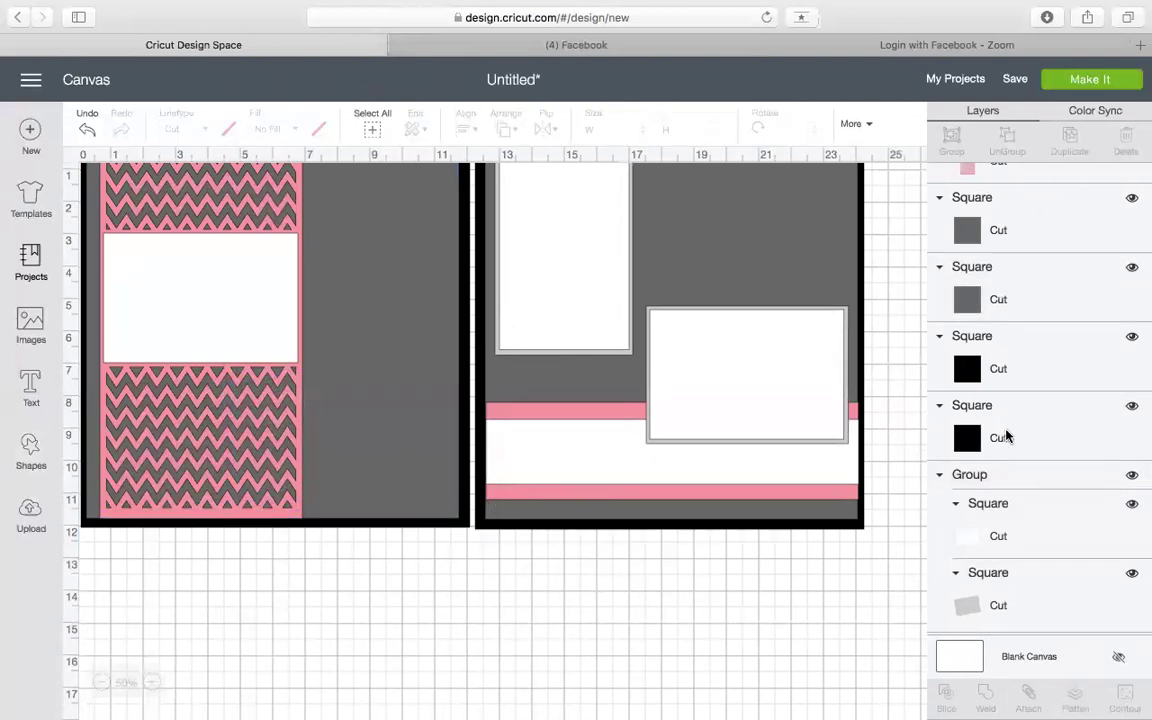
scroll(972, 520, "down", 1)
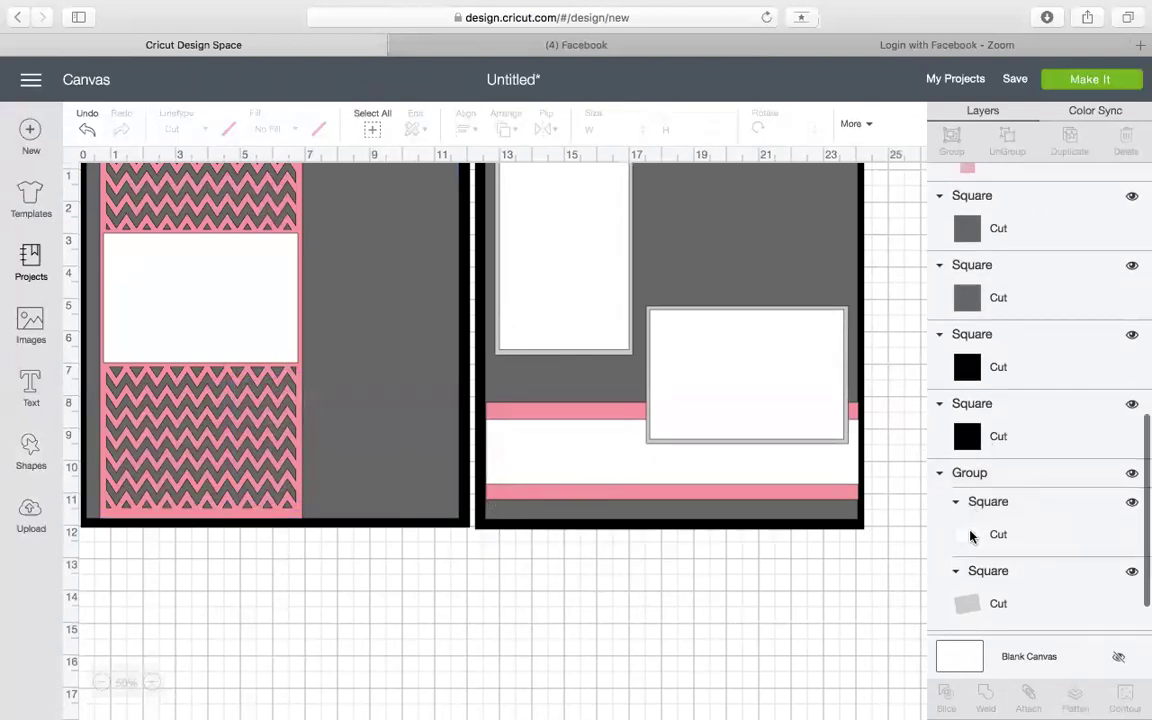
left_click(1076, 475)
left_click(506, 128)
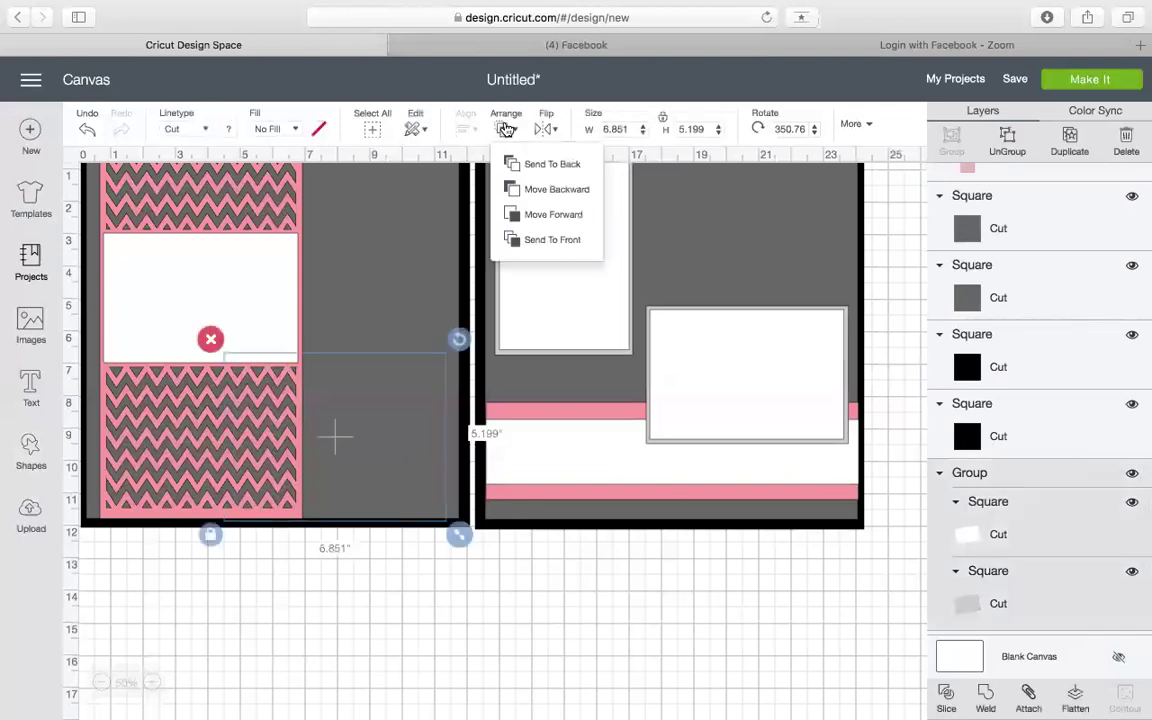
left_click(533, 246)
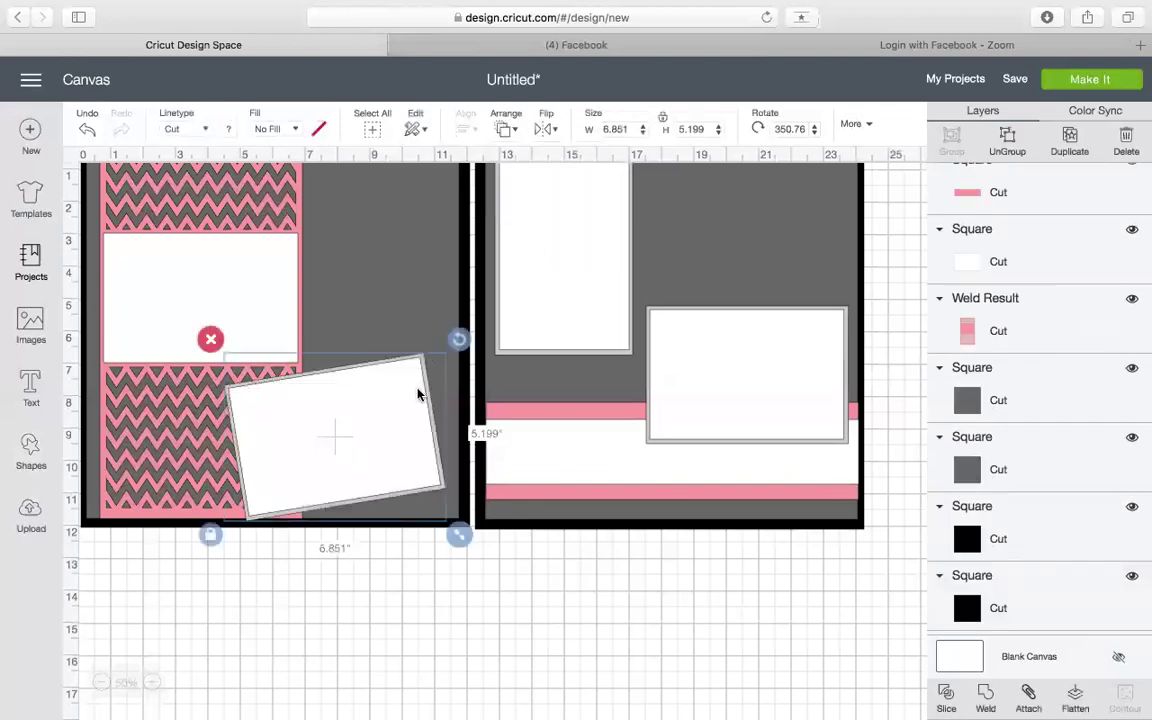
Settle the mat at about a 10° tilt on the left page's lower right
left_click_drag(418, 395, 426, 387)
scroll(370, 596, "up", 1)
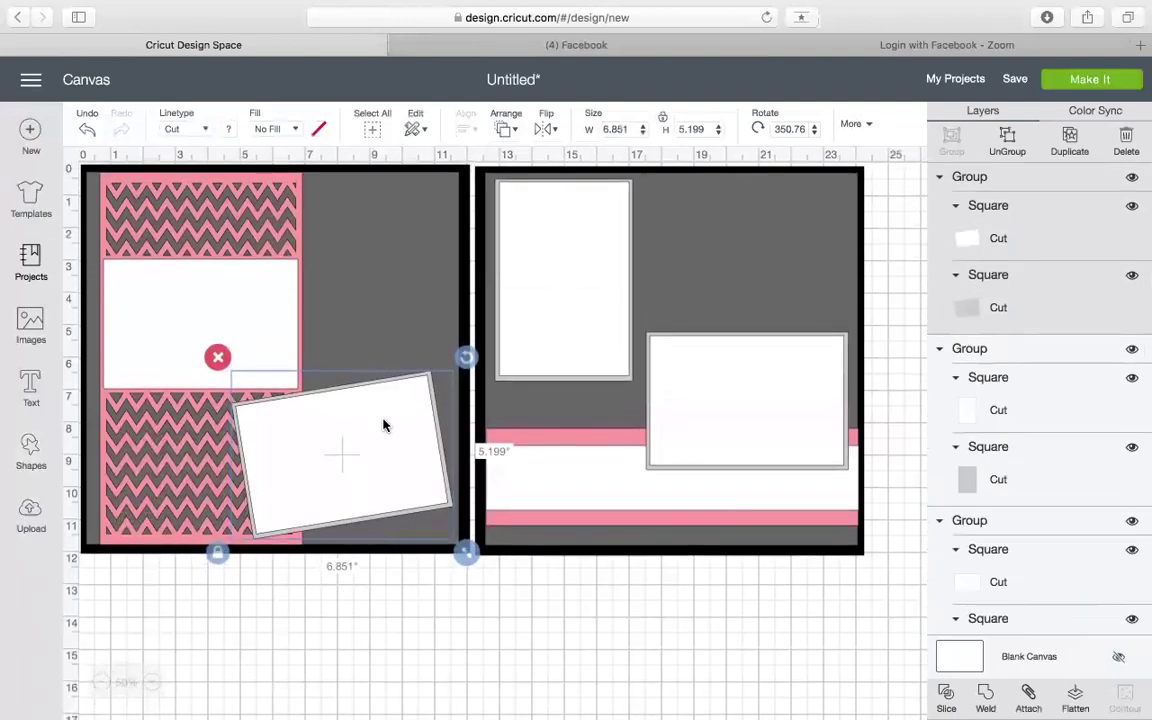
left_click_drag(463, 365, 470, 428)
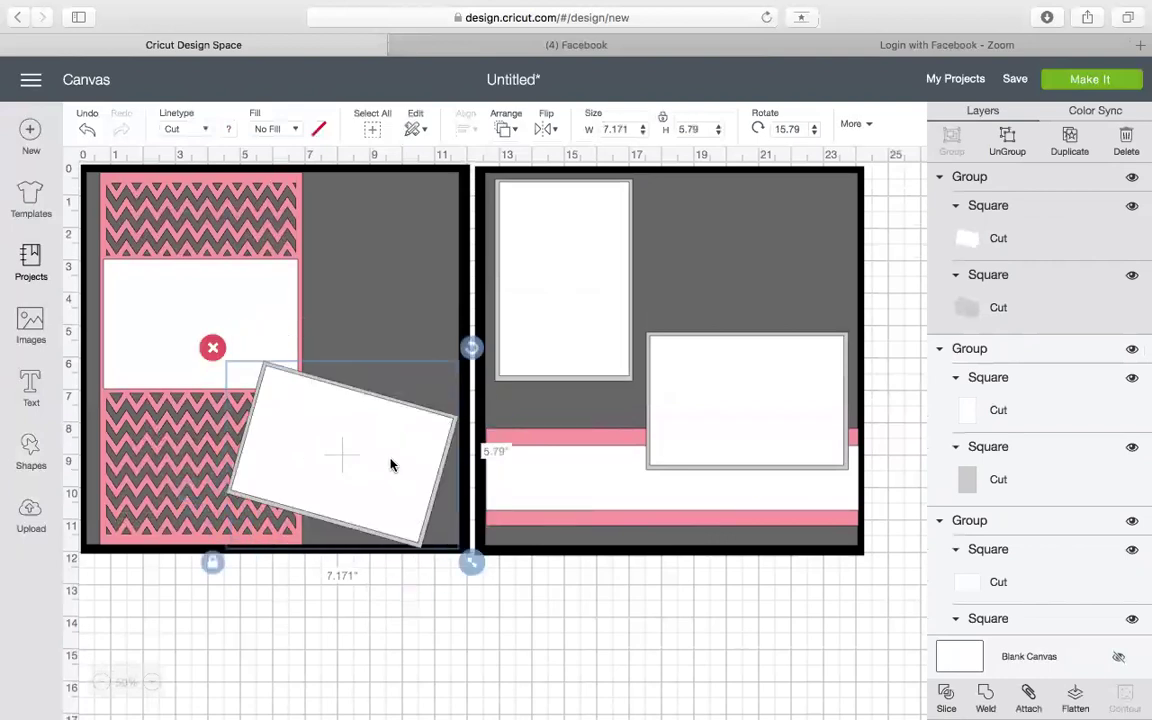
mouse_move(391, 465)
left_mouse_down()
mouse_move(402, 468)
mouse_move(391, 472)
left_mouse_up()
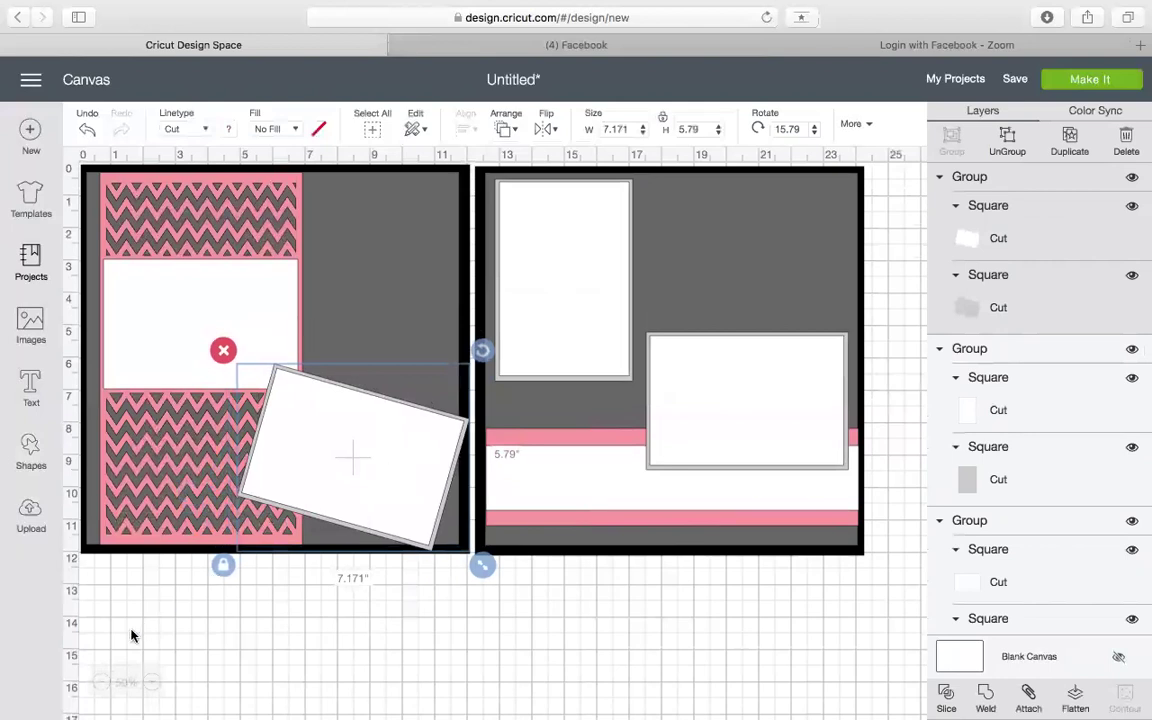
left_click(131, 636)
left_click(345, 482)
mouse_move(480, 358)
left_mouse_down()
mouse_move(470, 265)
mouse_move(476, 355)
left_mouse_up()
left_click_drag(408, 442, 412, 455)
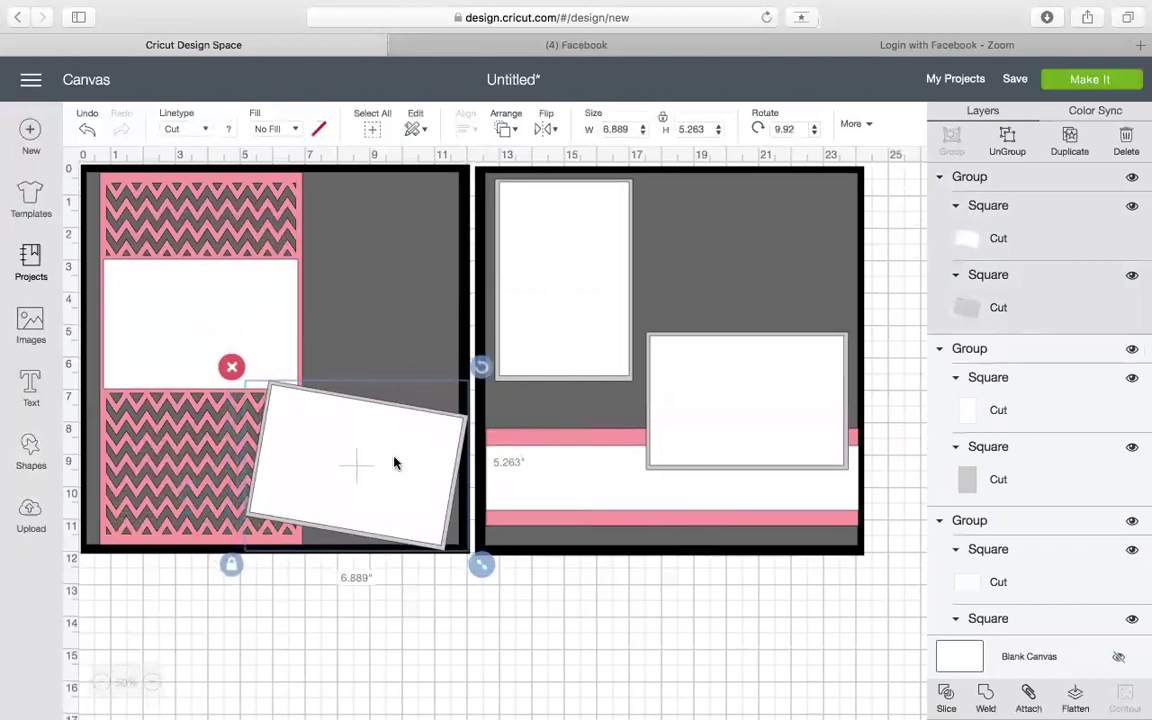
left_click(168, 657)
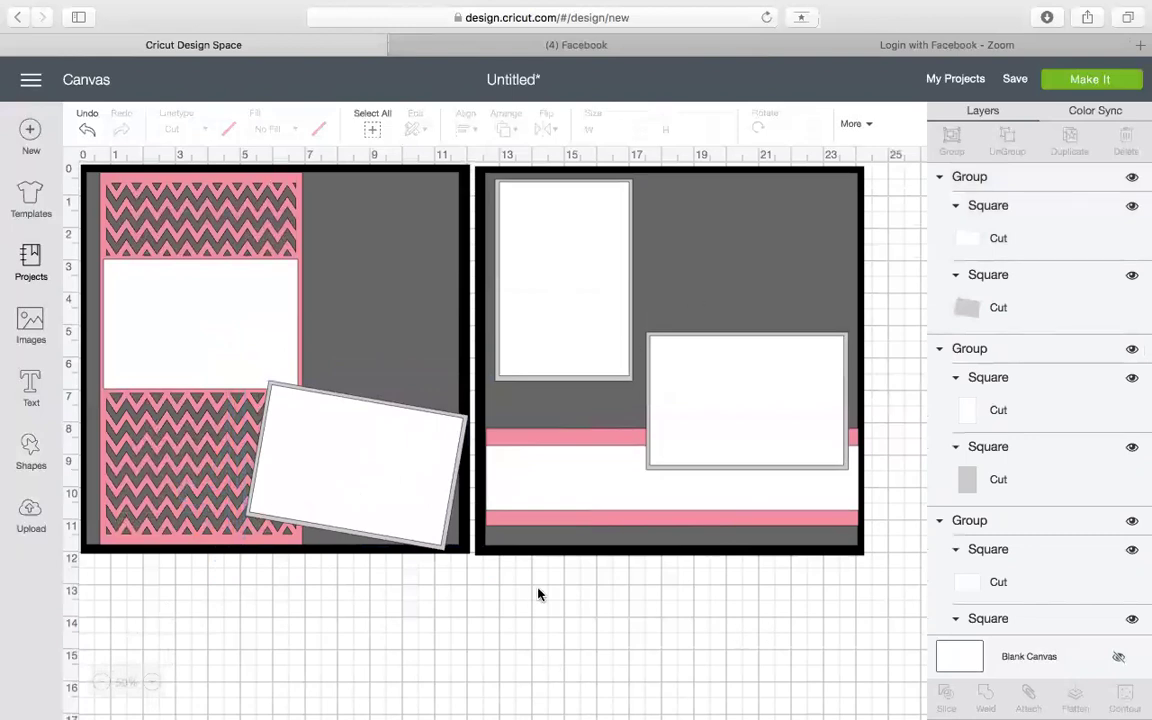
Bring the Cherish title to the front, enlarge it on the page, and make it black
scroll(810, 647, "down", 3)
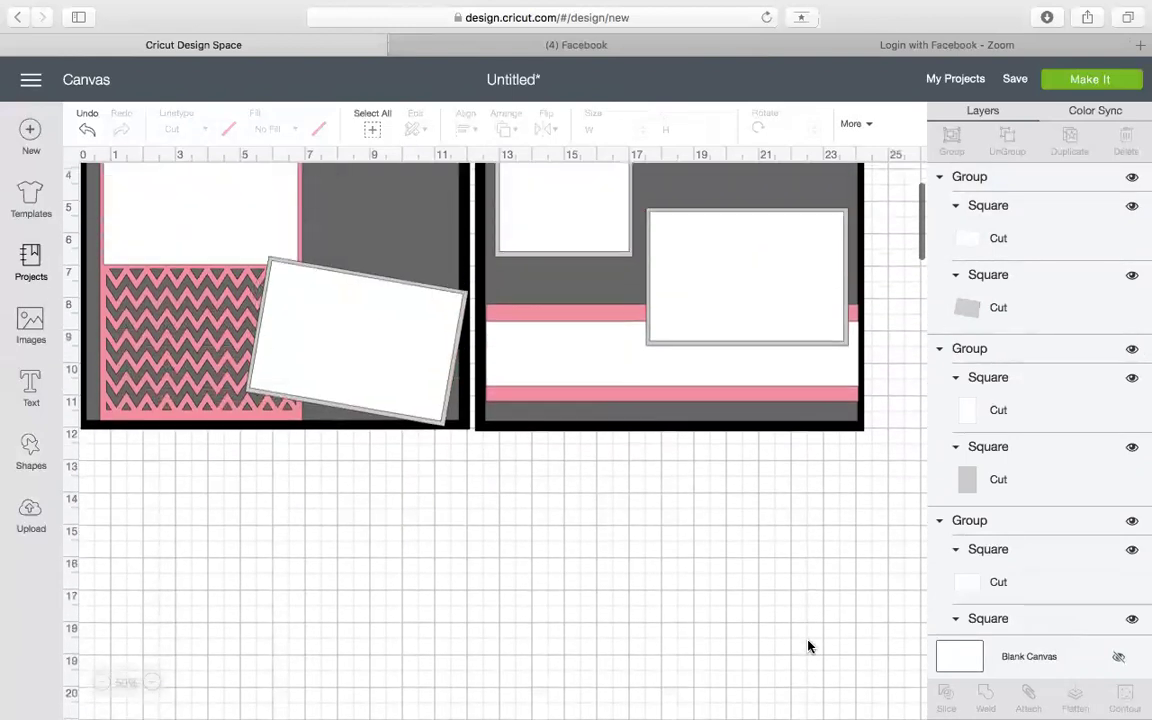
scroll(1067, 478, "down", 5)
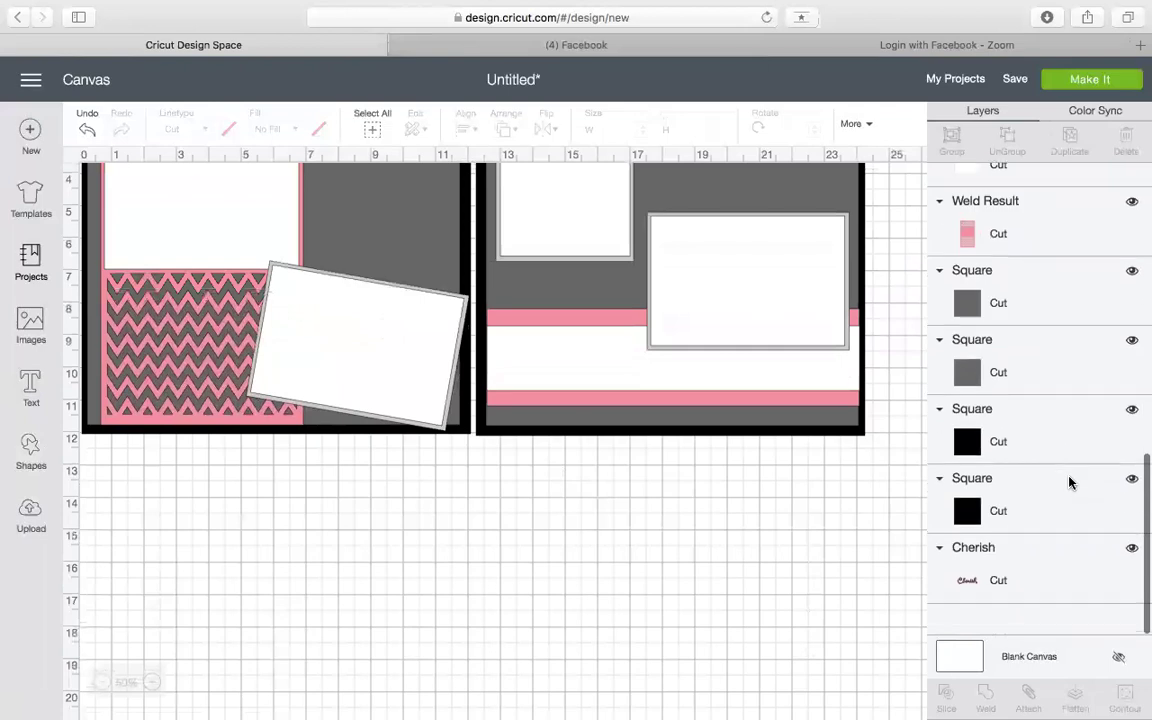
left_click(984, 607)
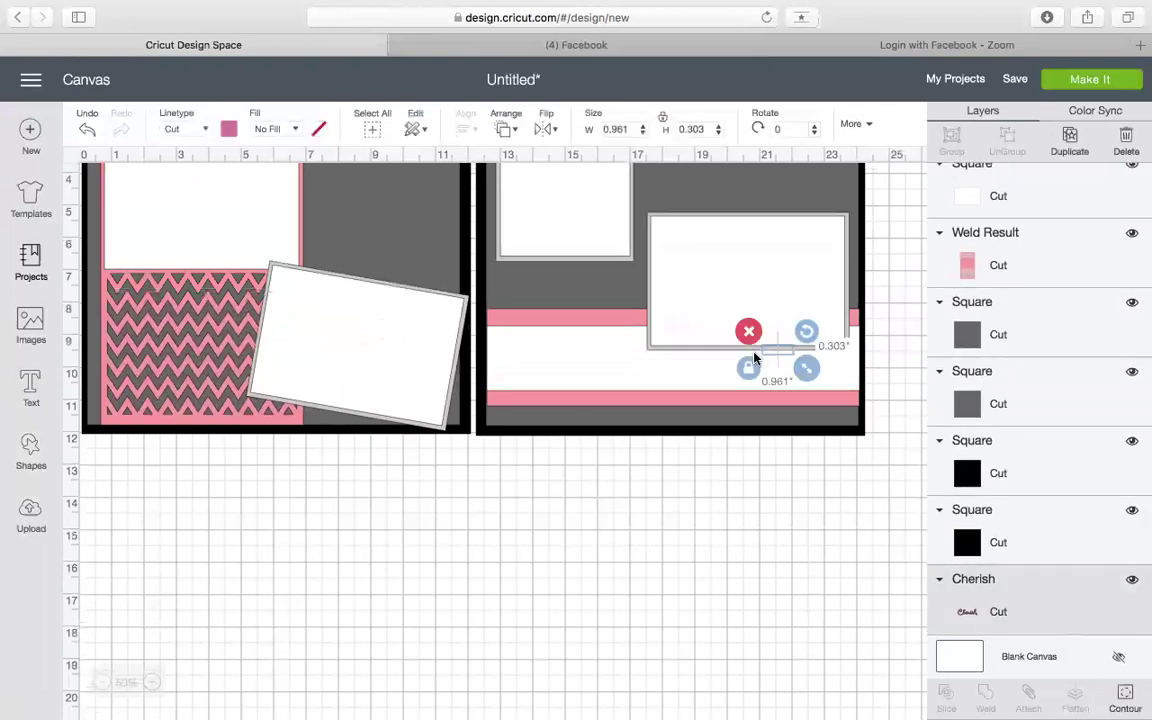
left_click(505, 128)
left_click(545, 239)
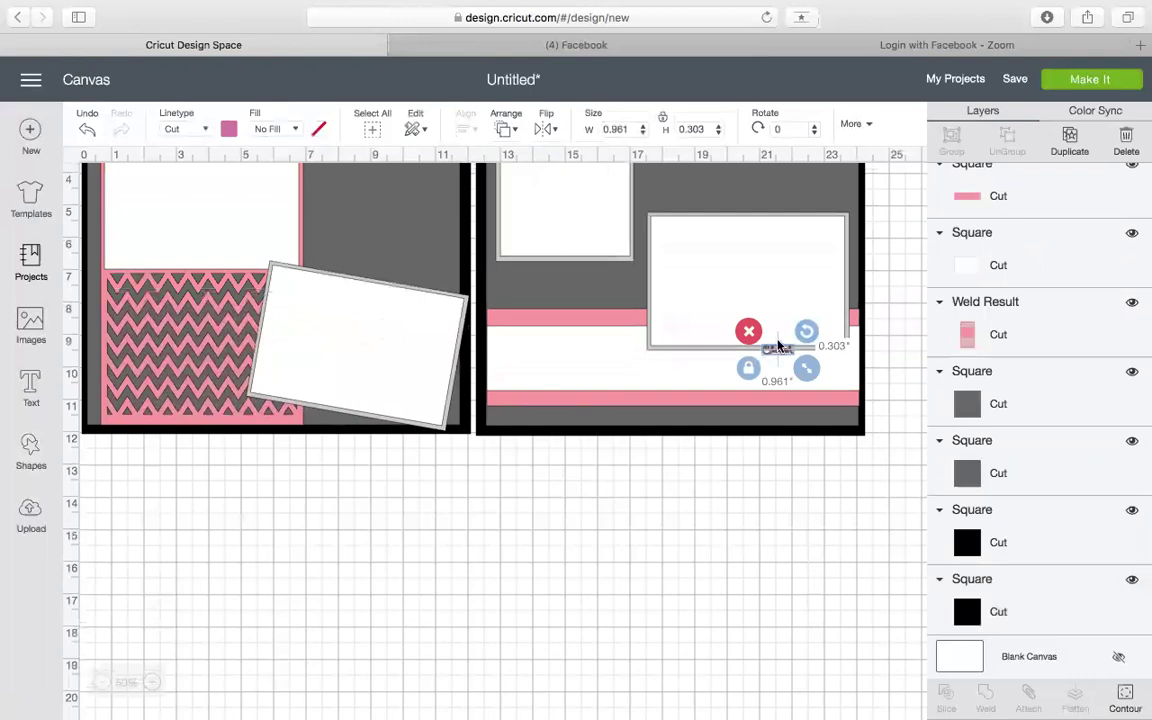
left_click_drag(778, 350, 646, 566)
left_click(229, 128)
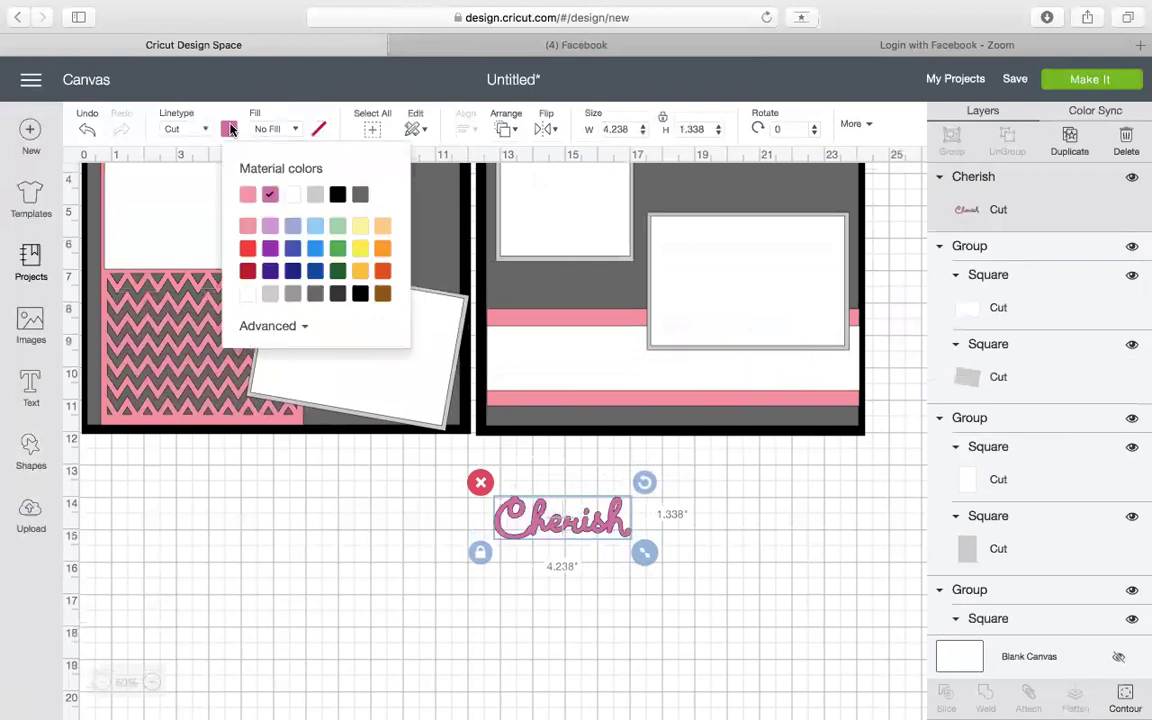
left_click(338, 195)
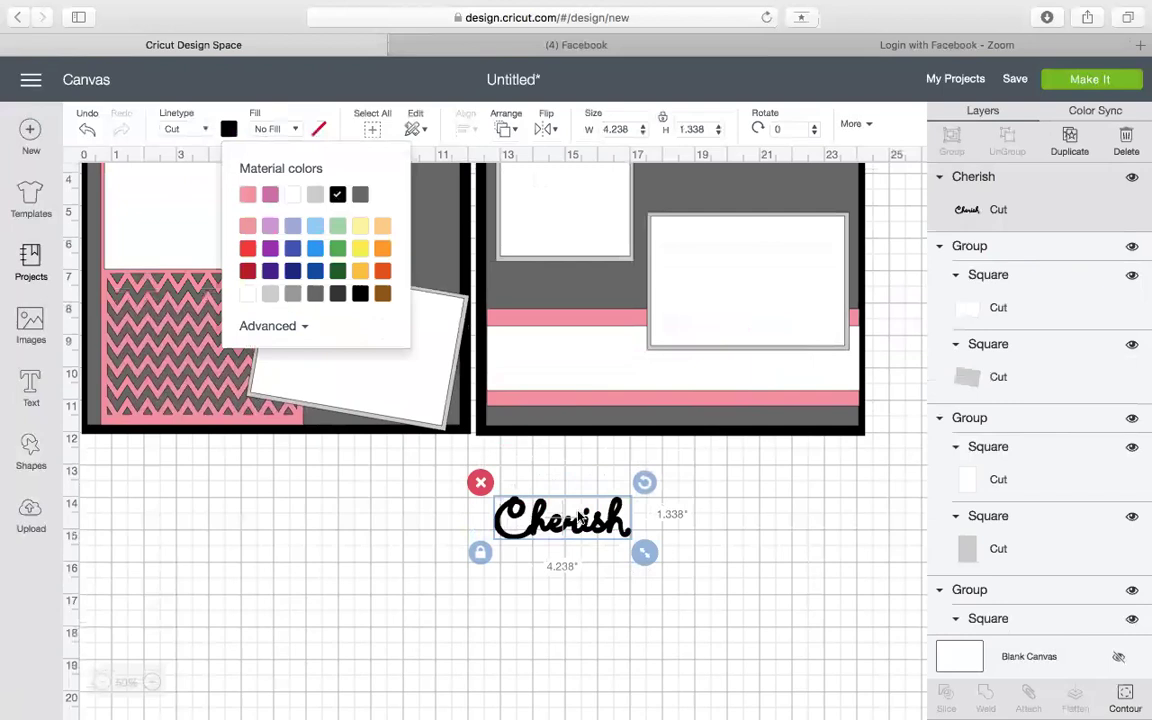
Position Cherish on the right page's white strip at about 4.961 × 1.567
left_click_drag(583, 523, 589, 353)
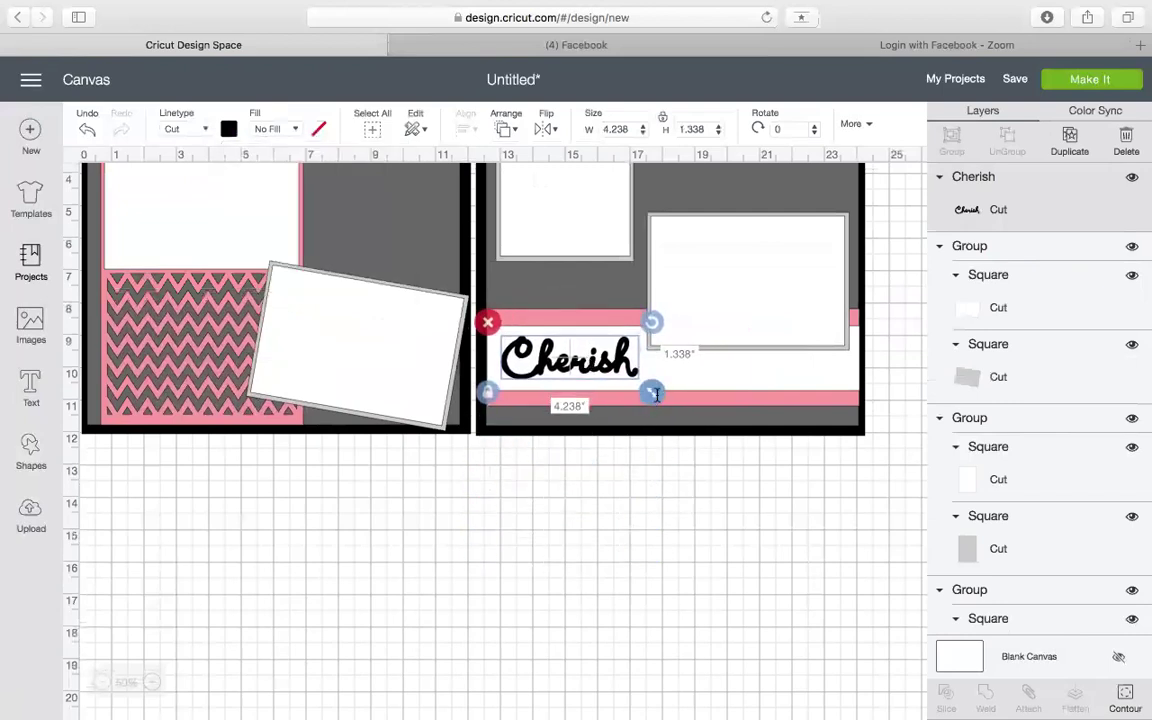
mouse_move(651, 390)
left_mouse_down()
mouse_move(675, 400)
mouse_move(651, 368)
left_mouse_up()
left_click(637, 495)
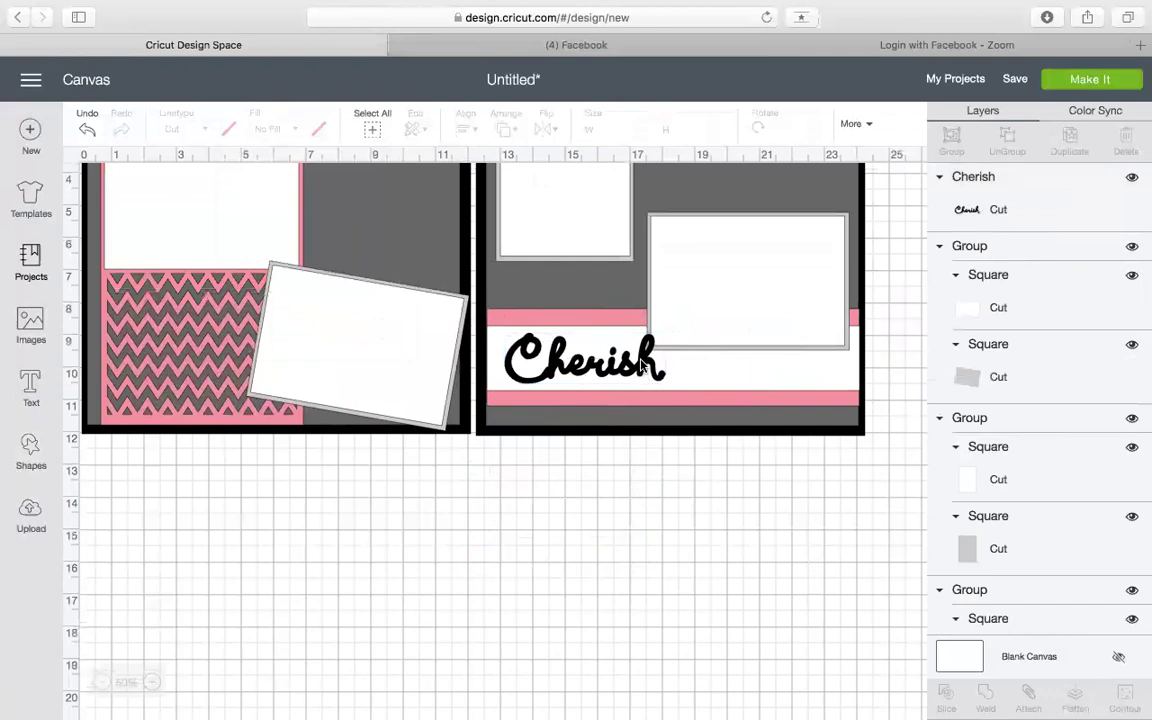
left_click_drag(643, 367, 637, 367)
left_click(644, 516)
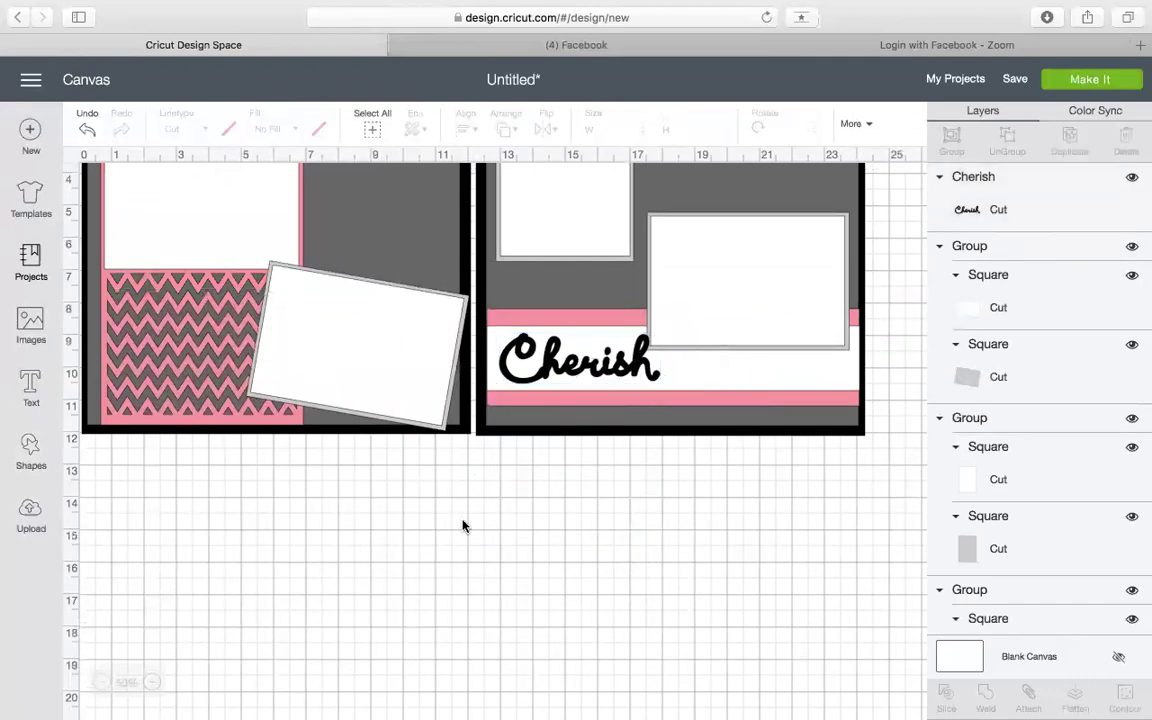
scroll(462, 525, "up", 5)
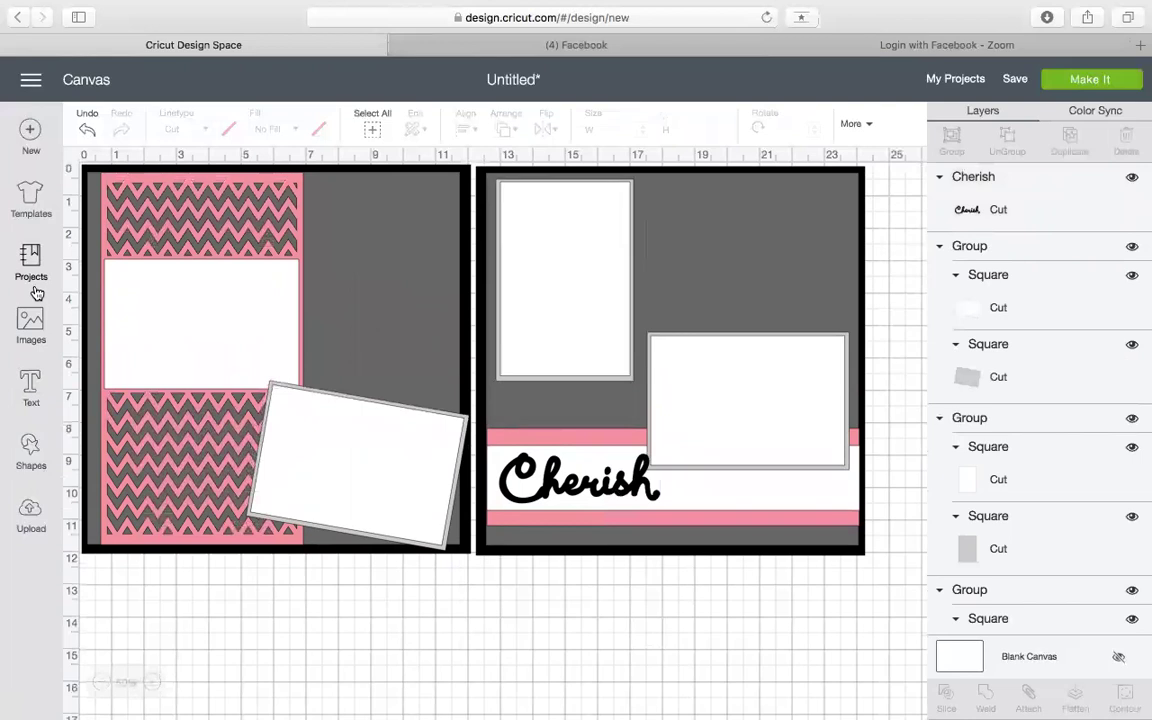
Search the Artbooking cartridge for 'butterfly' and choose the teal-and-pink butterfly
left_click(31, 322)
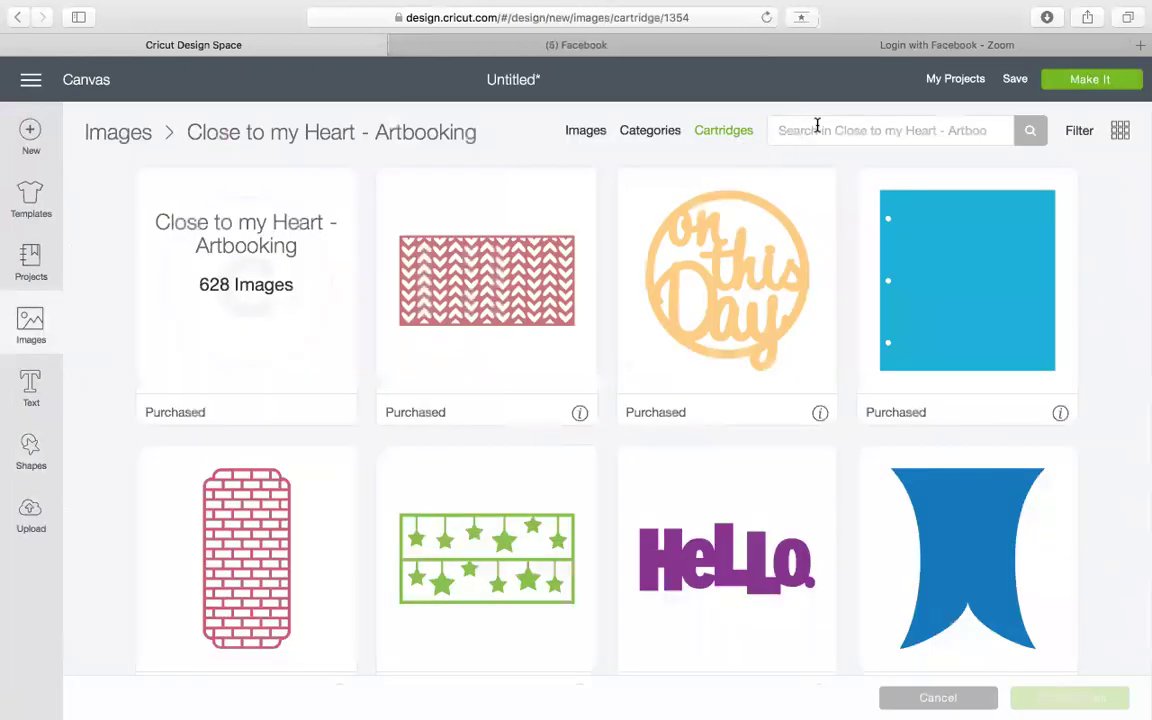
left_click(819, 126)
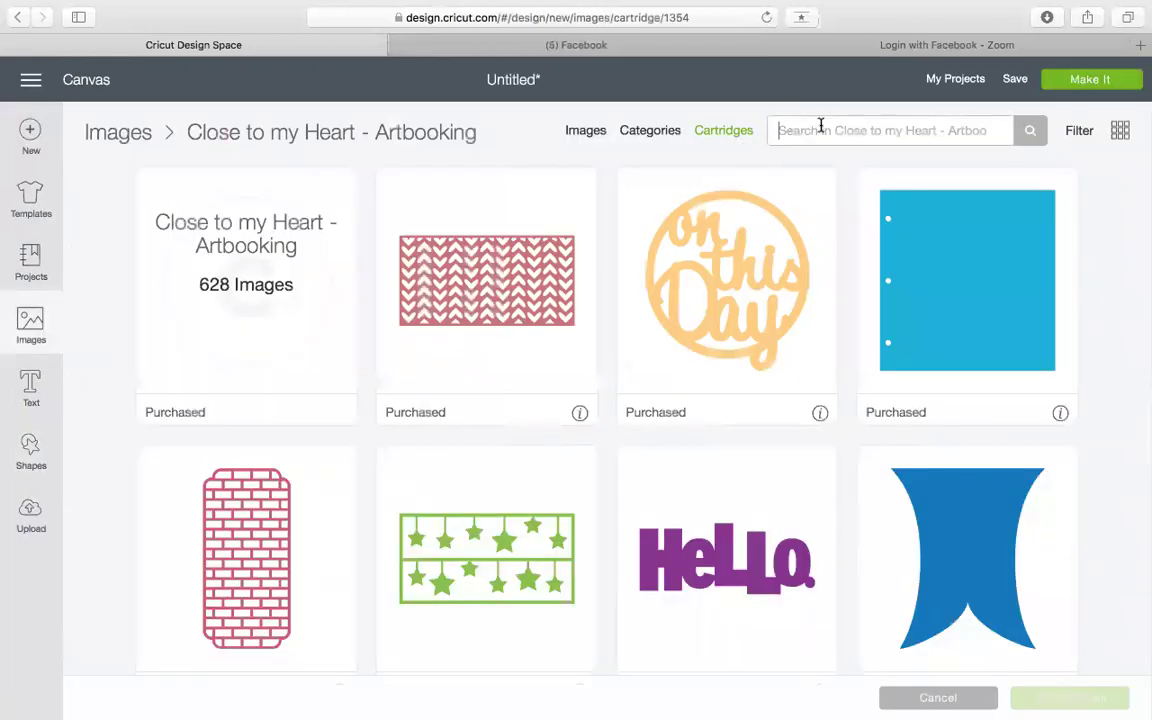
type("butt")
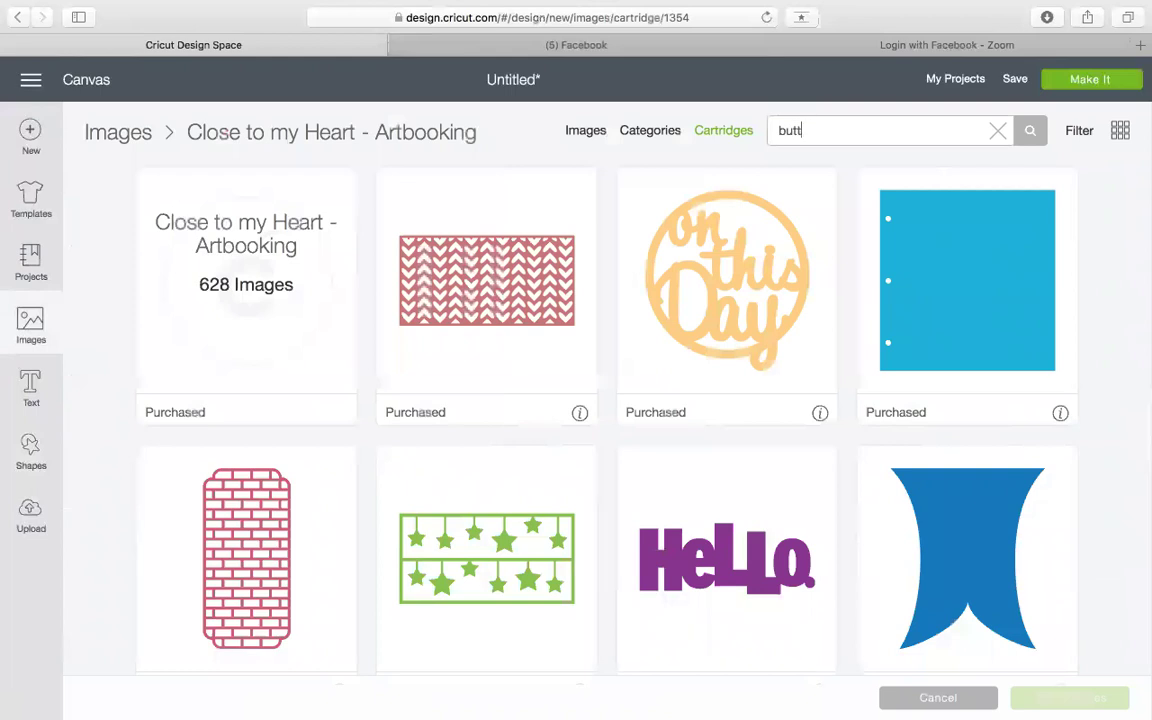
type("erfly")
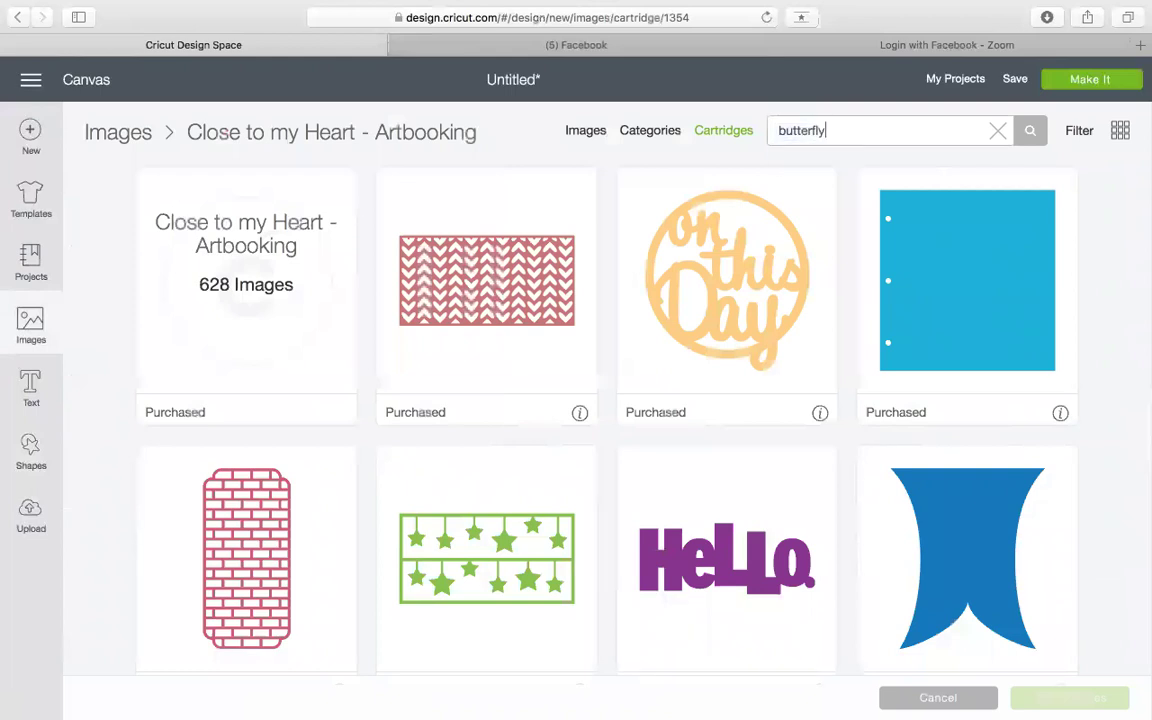
key("Return")
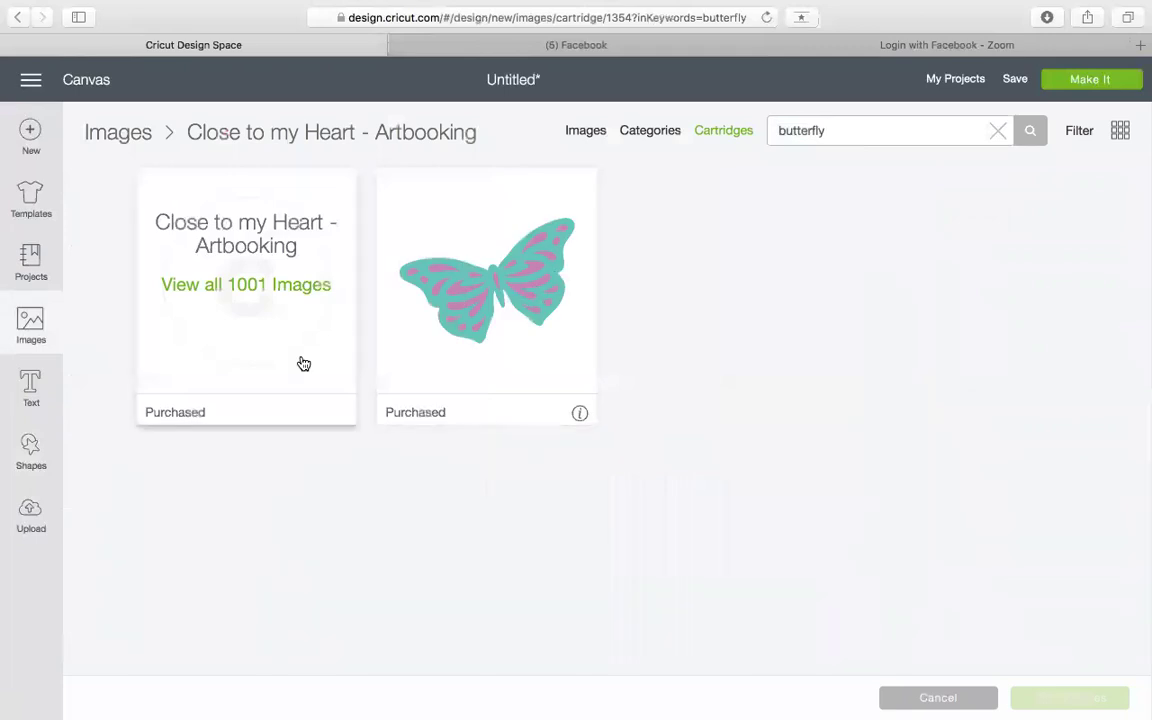
left_click(528, 272)
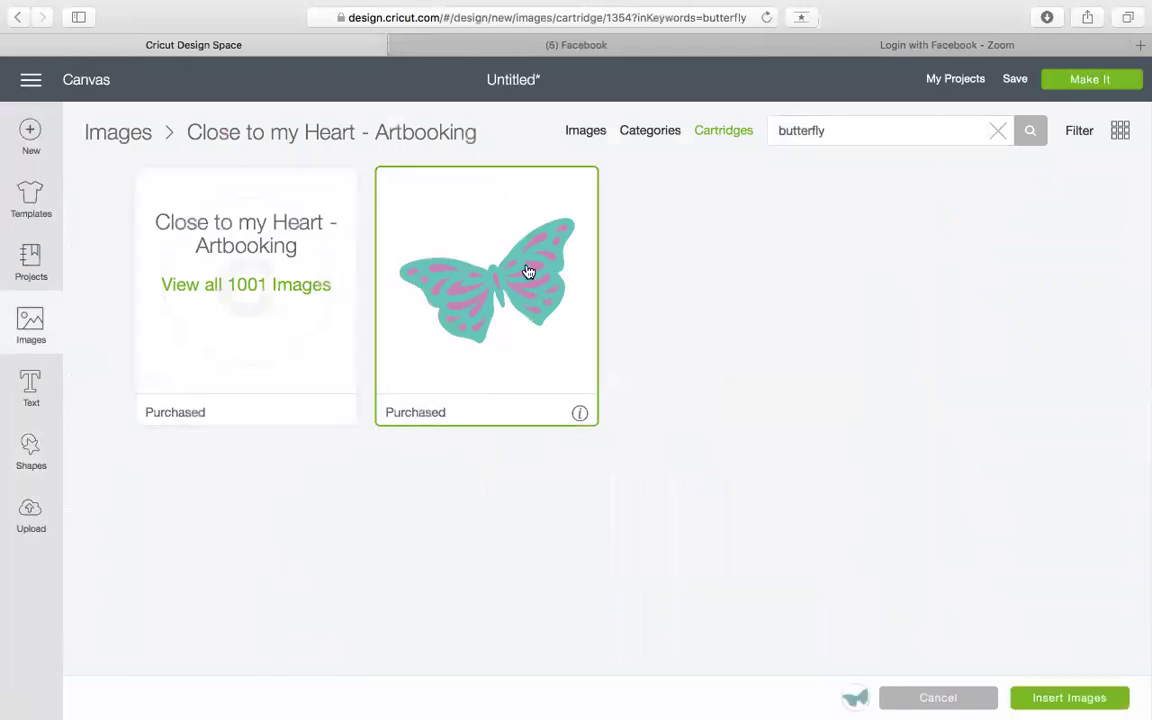
Insert the teal-and-pink butterfly, size it 2.52 × 2.101, tilt it to 347.22°, and perch it on the photo mat's corner
left_click(1110, 699)
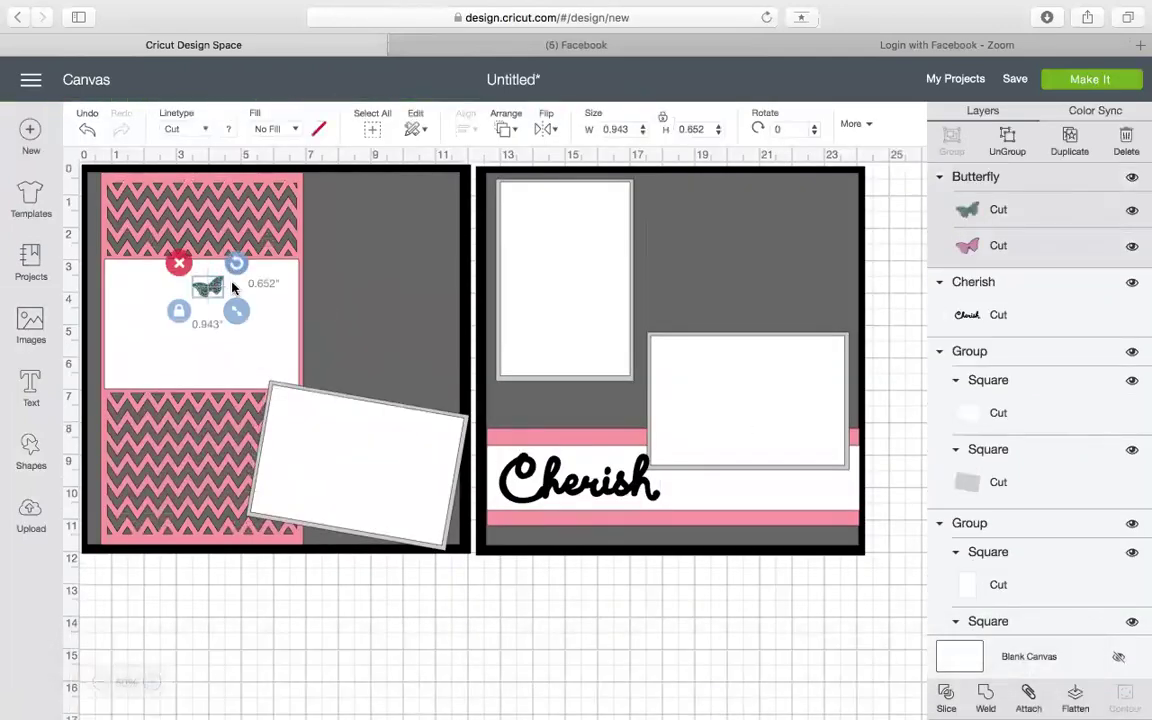
left_click_drag(236, 311, 305, 352)
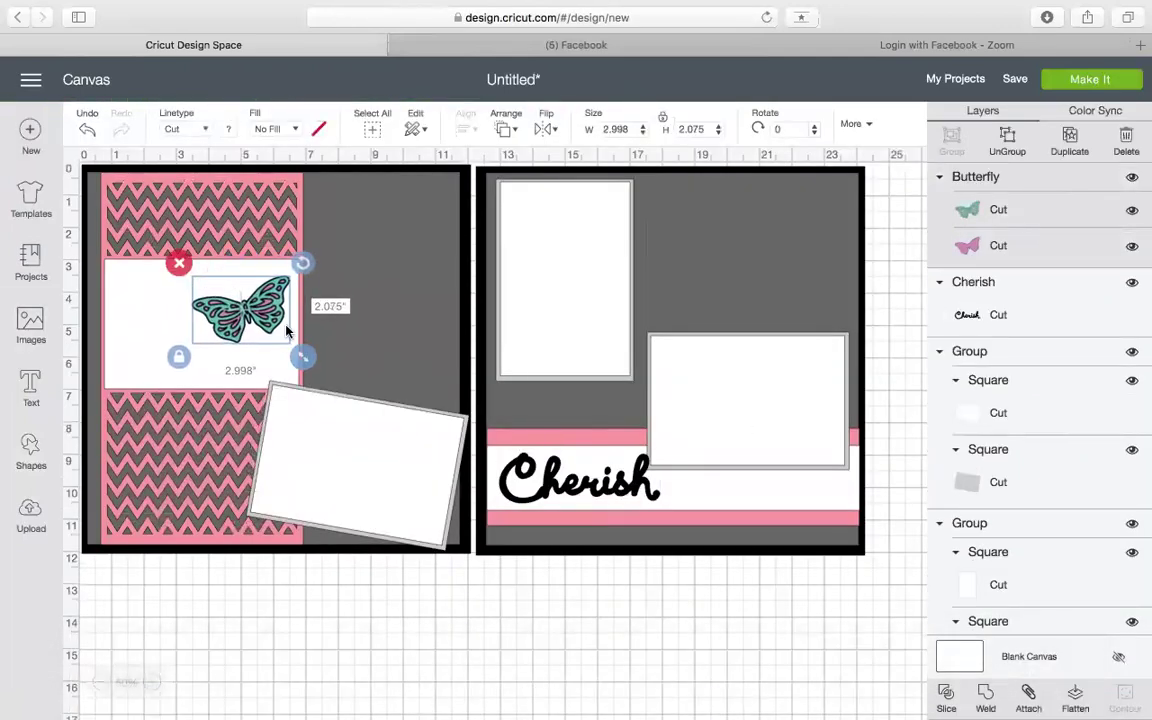
left_click_drag(265, 296, 345, 300)
left_click(348, 388)
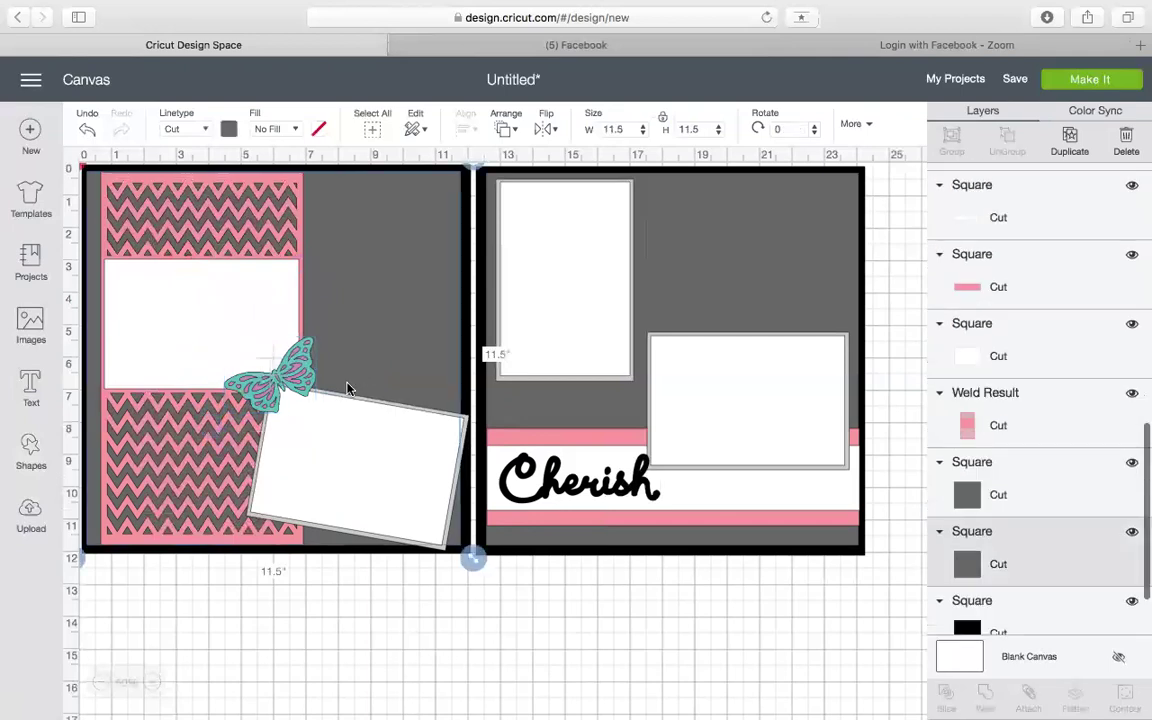
left_click(297, 371)
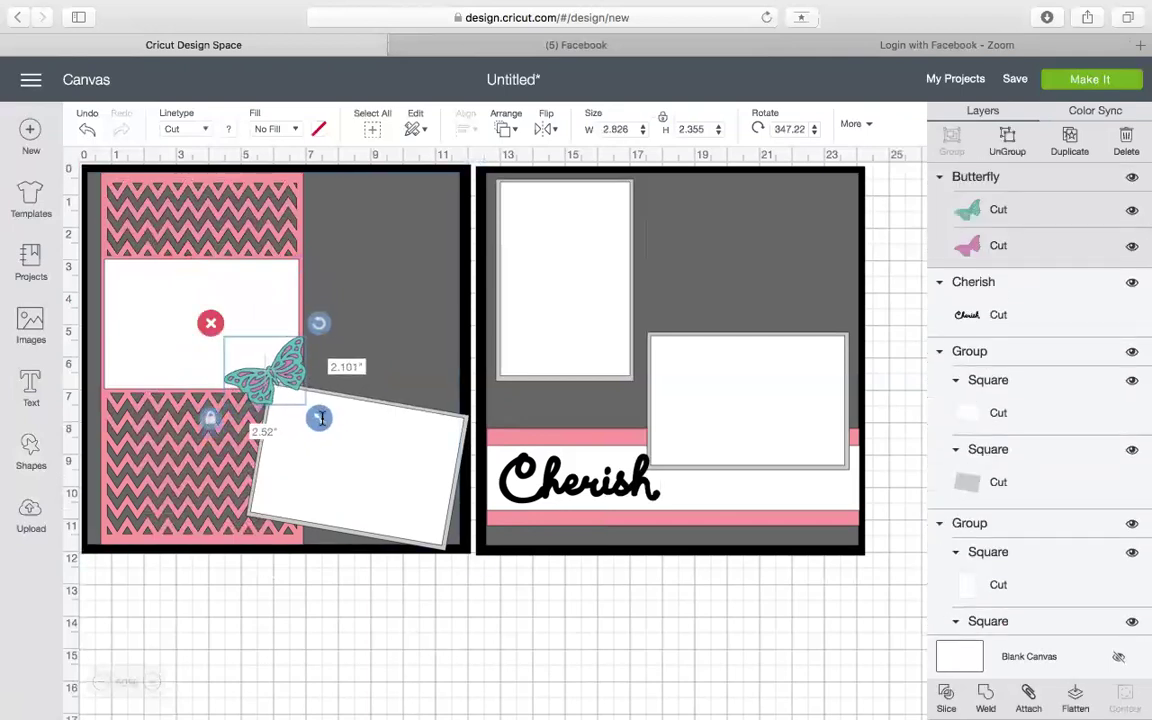
left_click_drag(320, 418, 320, 418)
left_click_drag(270, 336, 270, 348)
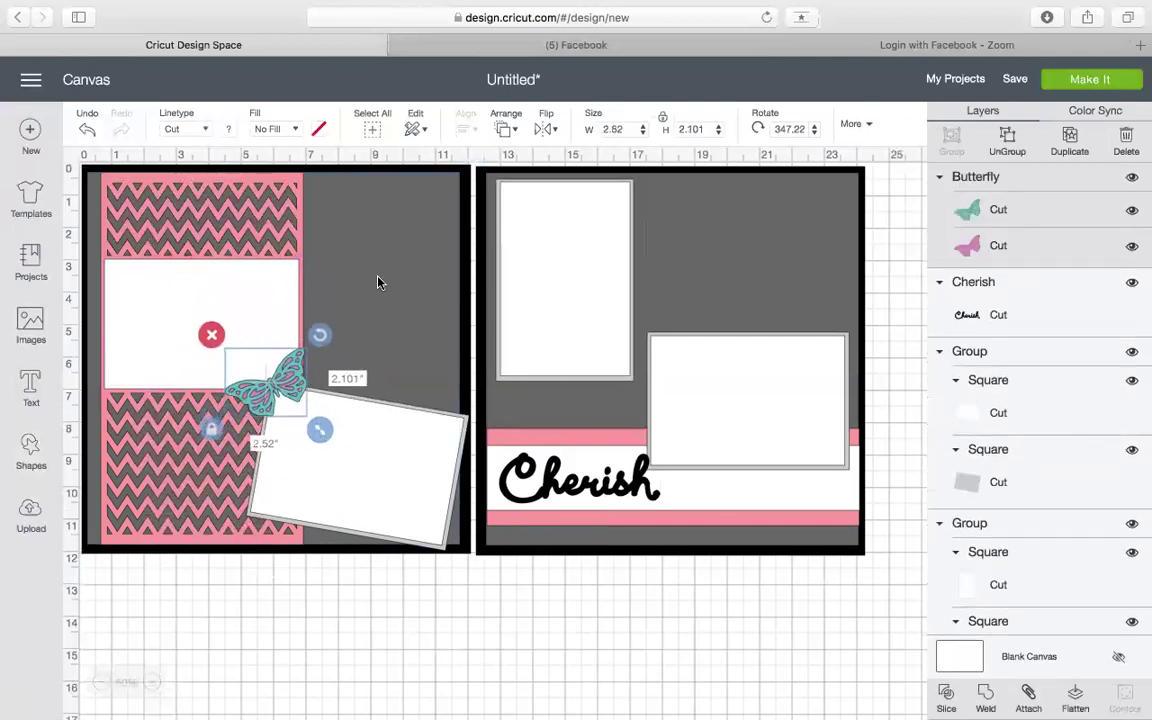
left_click(378, 283)
Duplicate the butterfly and move the copy onto the right page between the photo mats
left_click(262, 340)
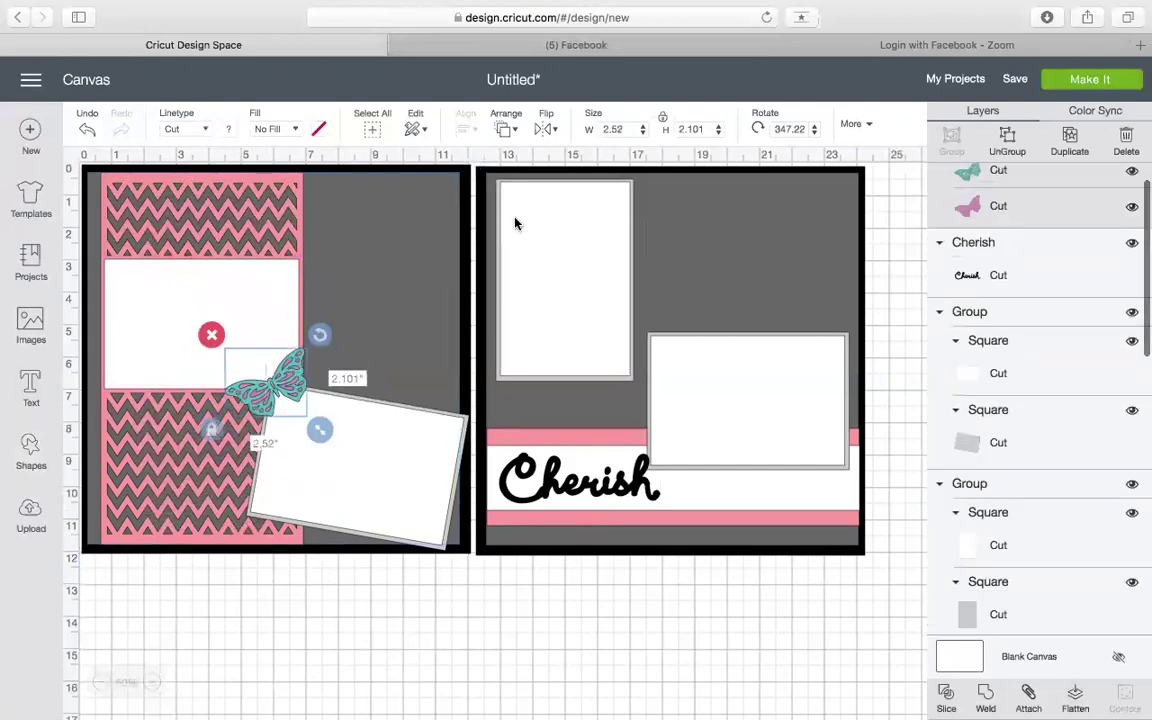
left_click(1069, 142)
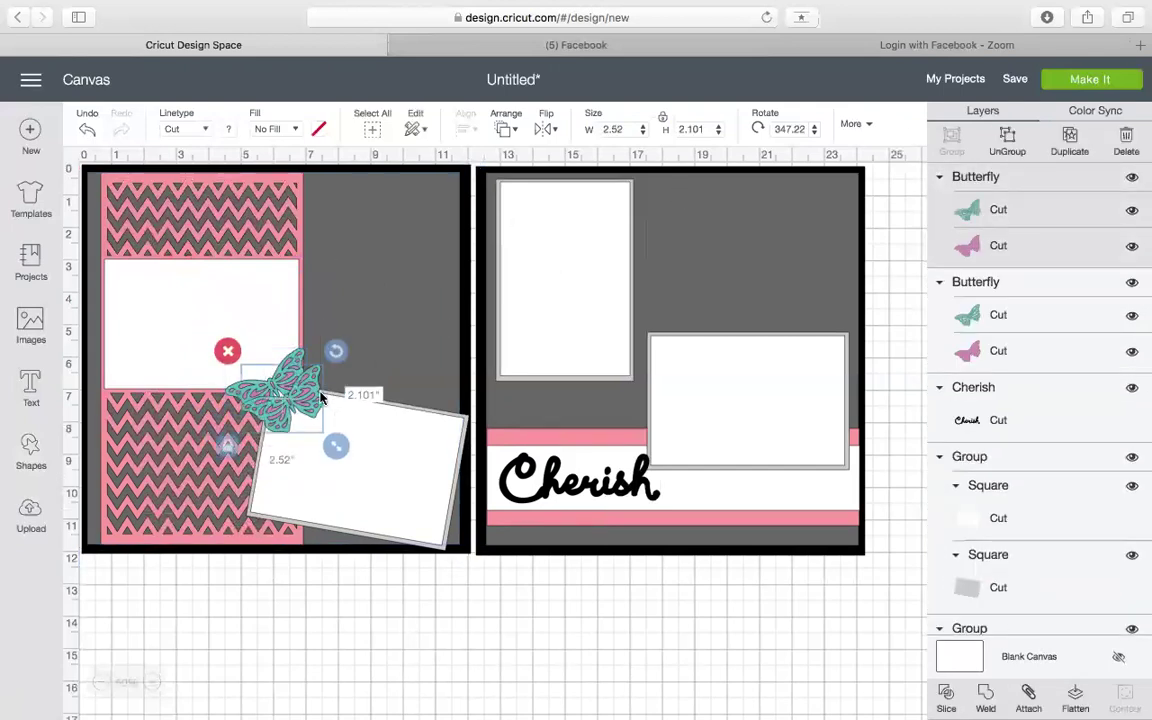
left_click_drag(322, 398, 740, 266)
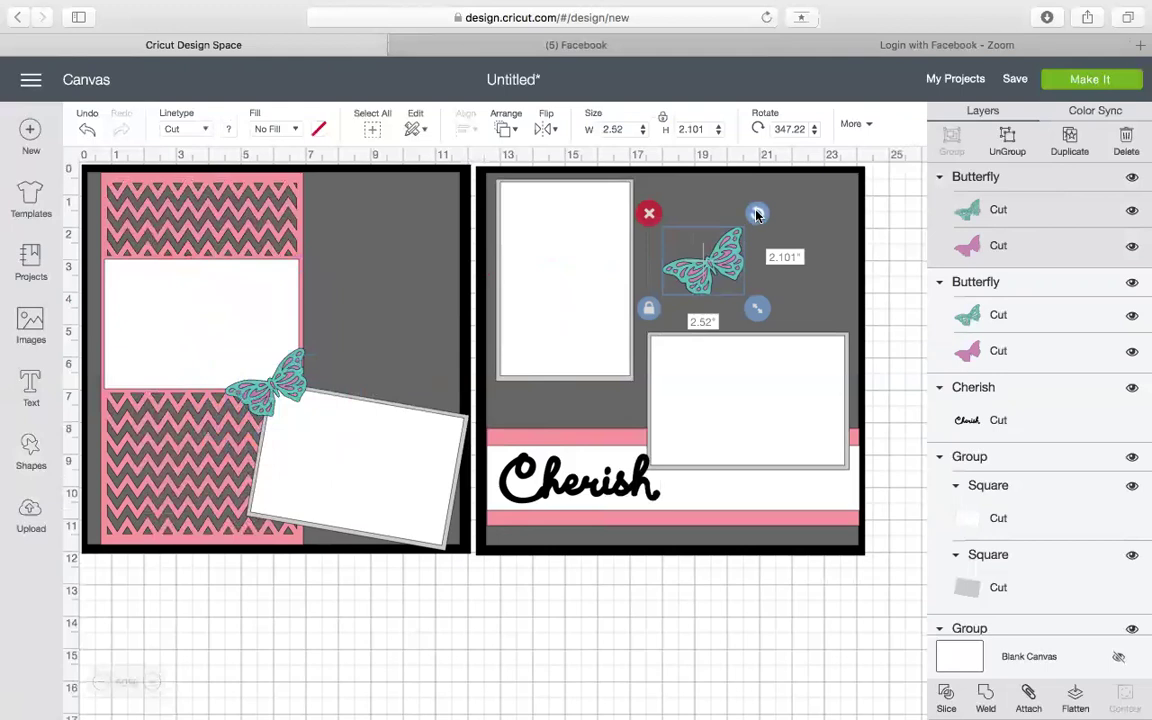
left_click_drag(757, 216, 740, 364)
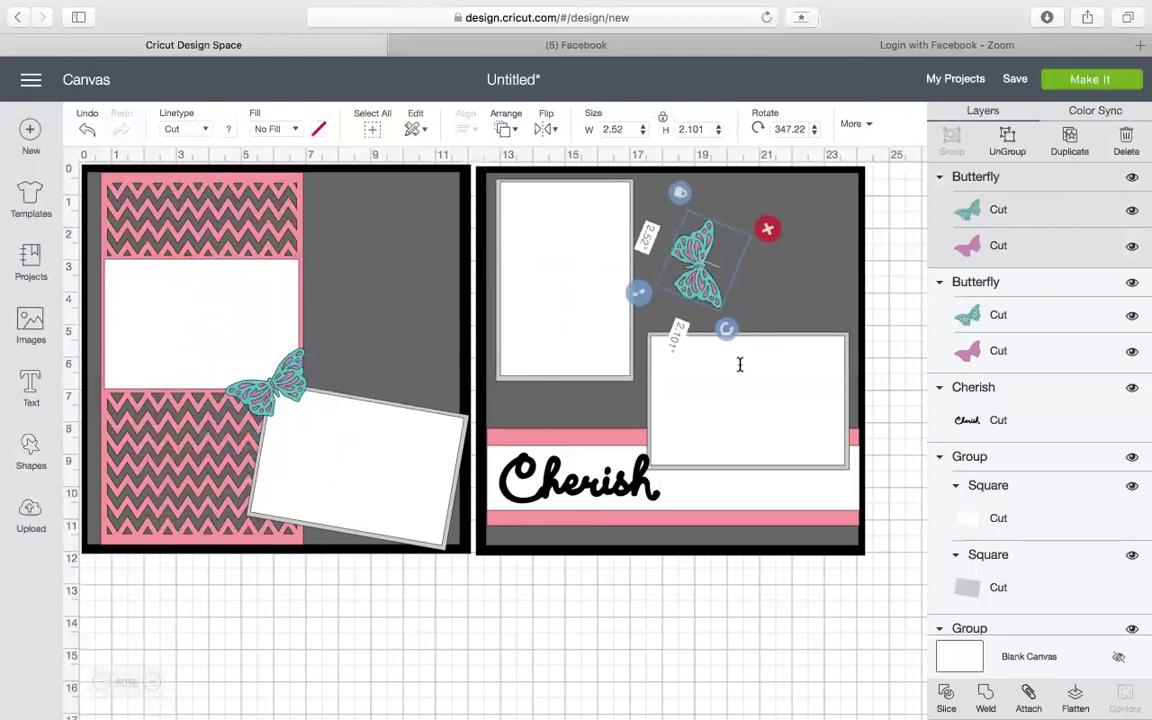
key("super+z")
left_click_drag(705, 300, 664, 344)
left_click_drag(691, 260, 641, 352)
Rotate the copy to 136.25° and settle it between the portrait and landscape mats
left_click(698, 293)
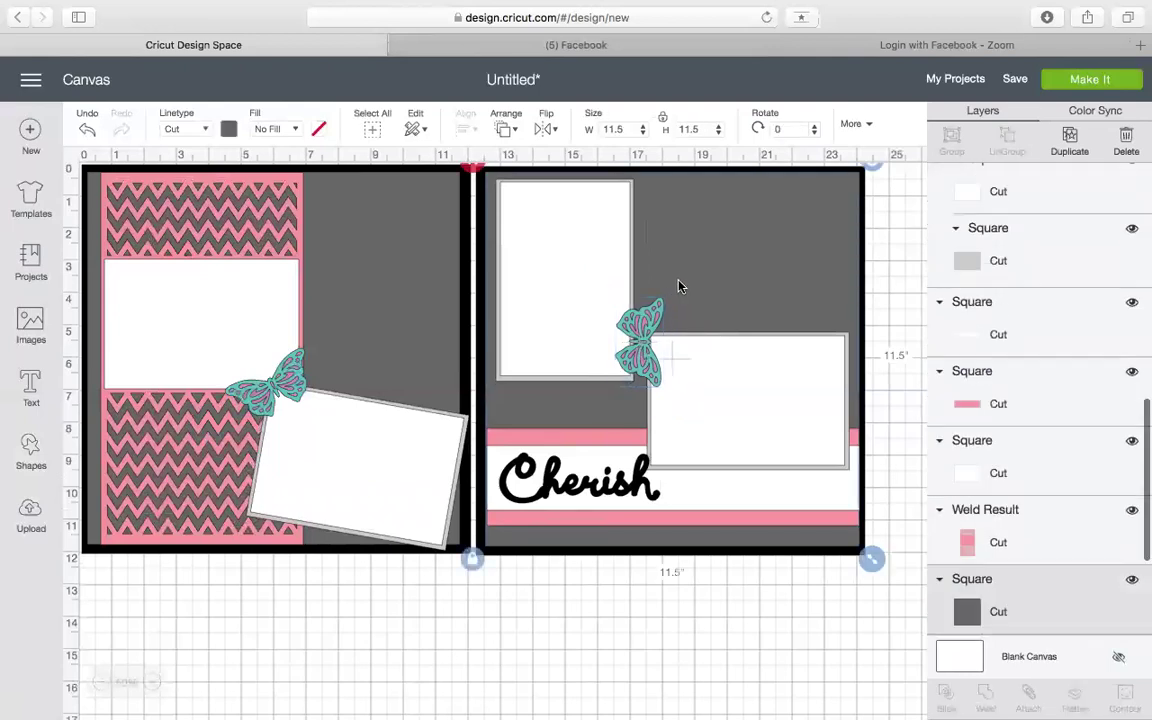
left_click(652, 318)
key("super+d")
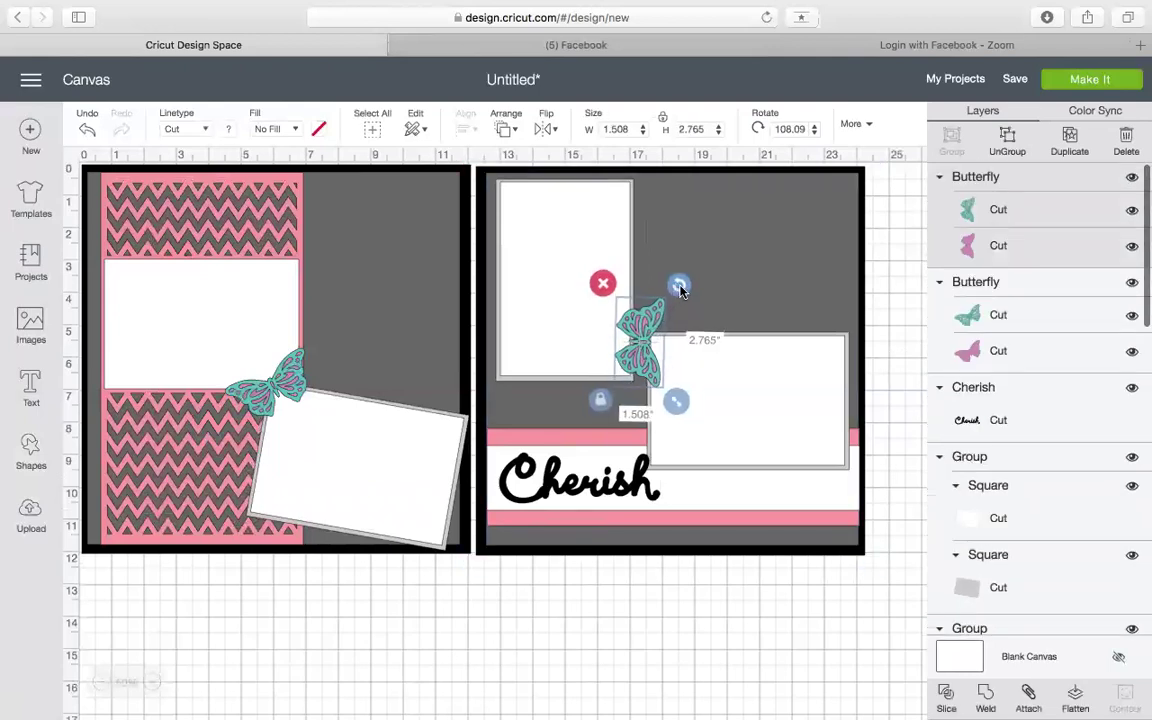
left_click_drag(680, 286, 684, 291)
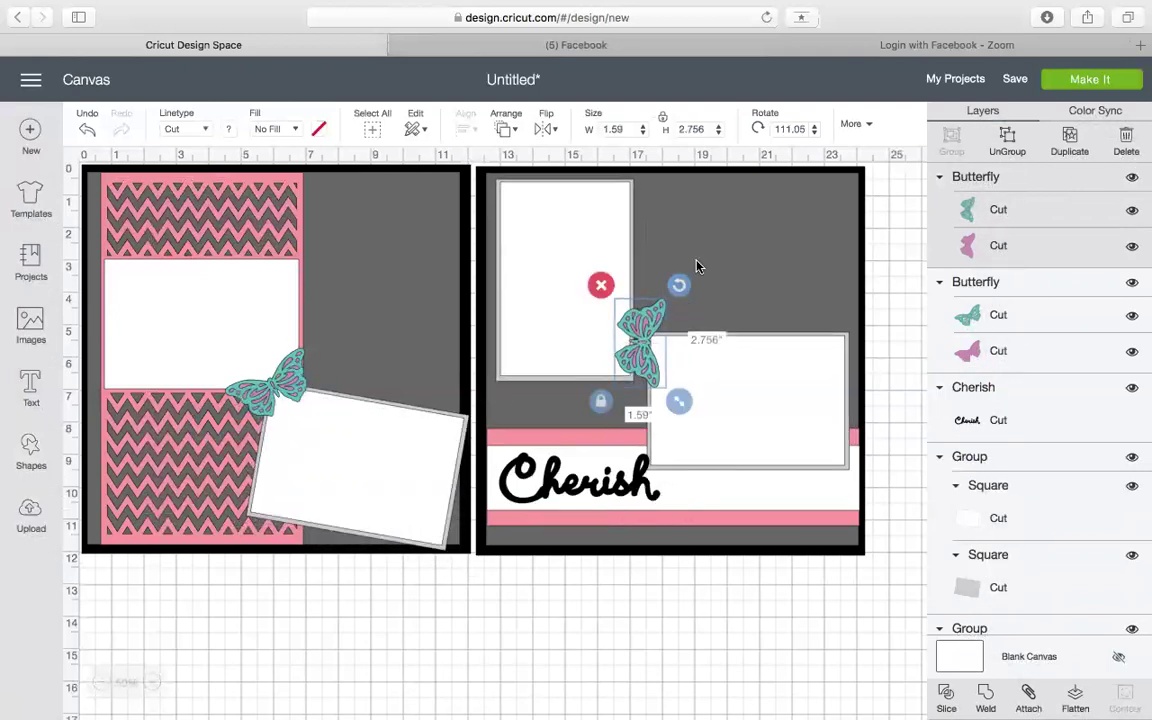
left_click(700, 264)
left_click(640, 335)
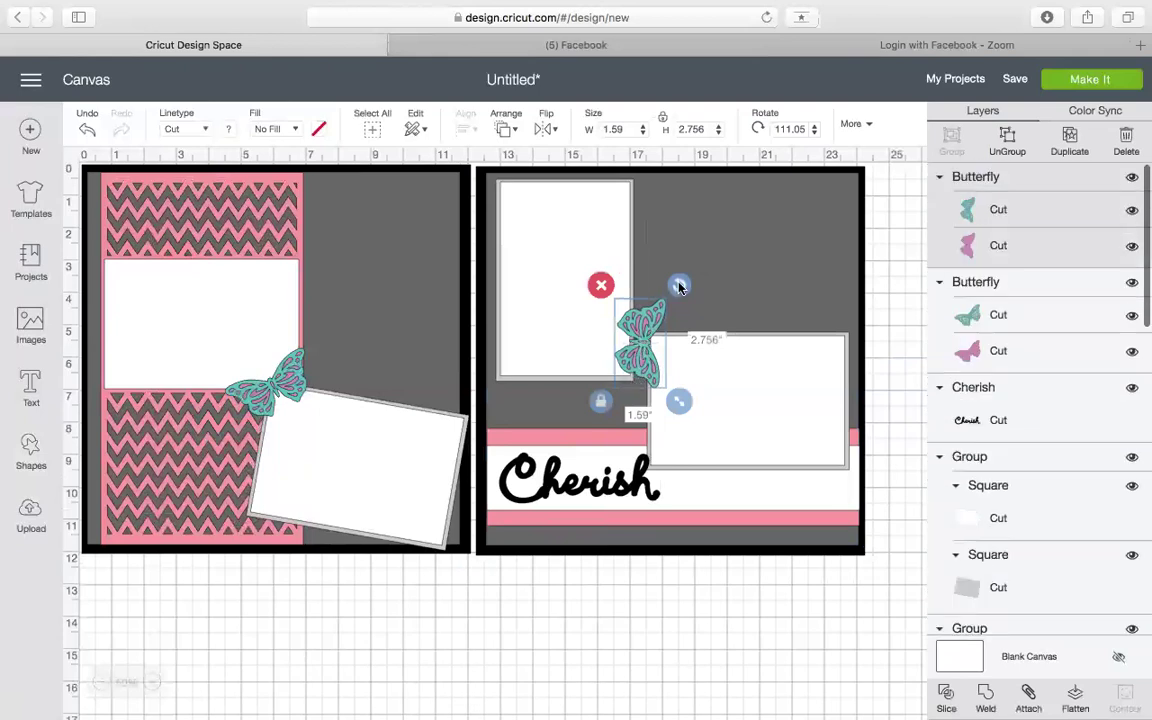
left_click_drag(680, 287, 742, 302)
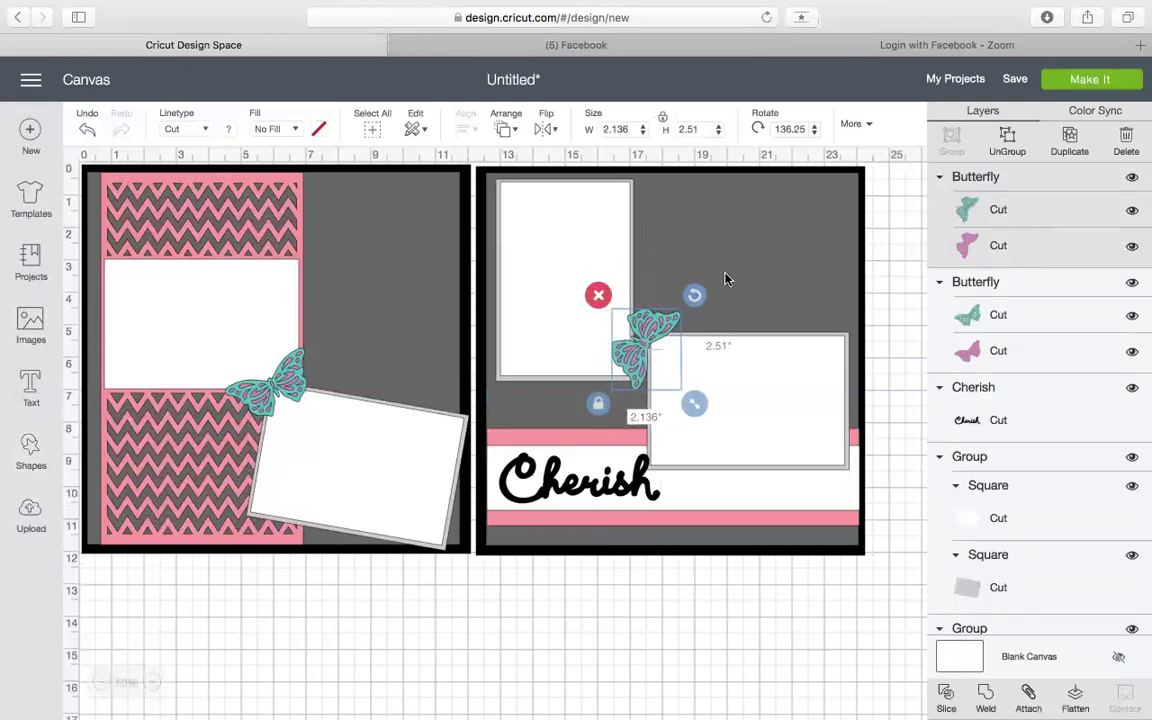
left_click(745, 273)
left_click_drag(664, 322, 668, 321)
left_click(710, 272)
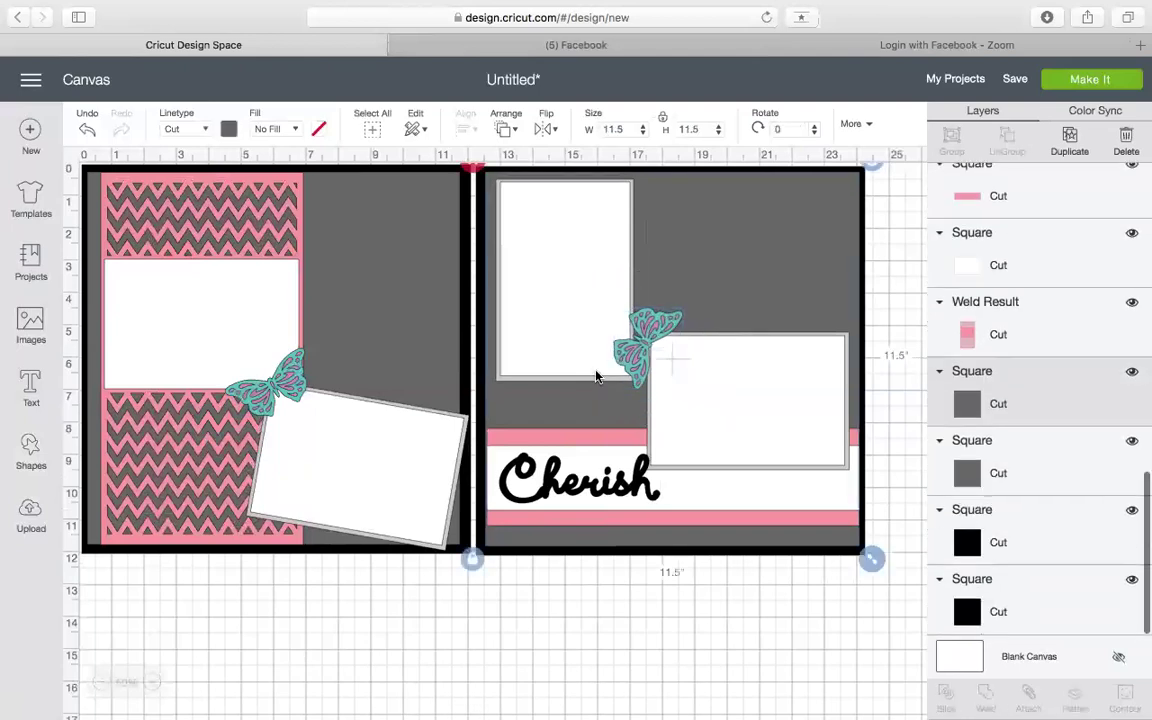
Recolour the right butterfly's lilac bottom layer light pink
left_click(297, 376)
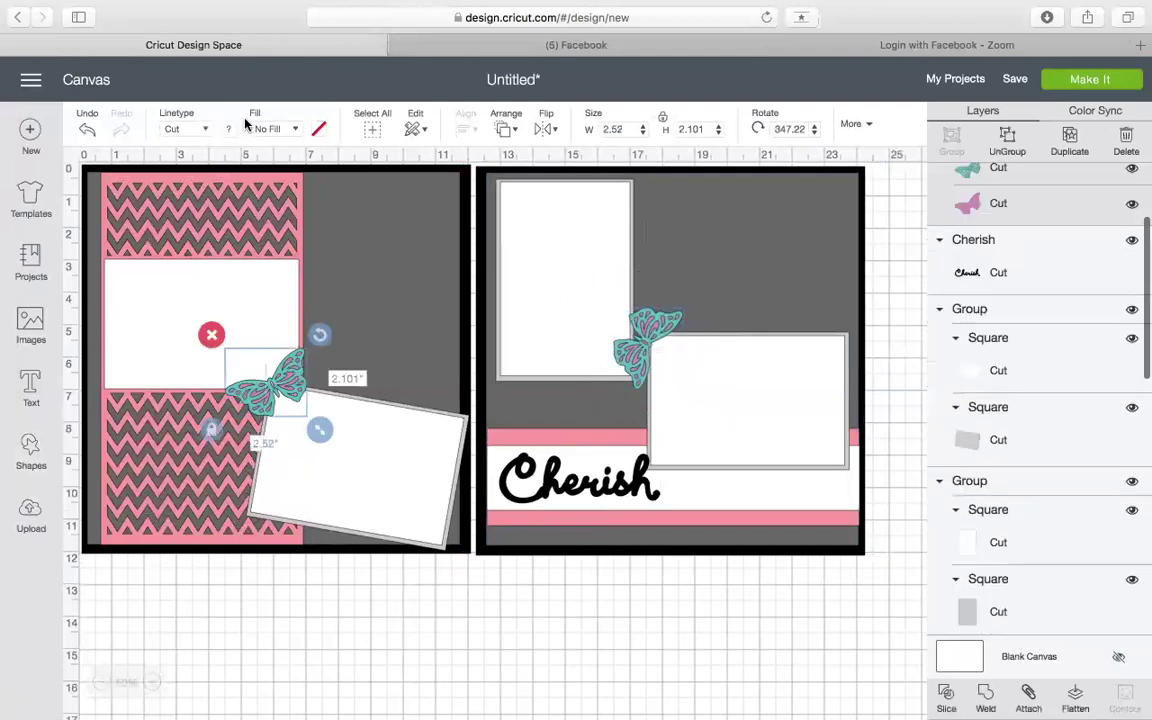
left_click(965, 197)
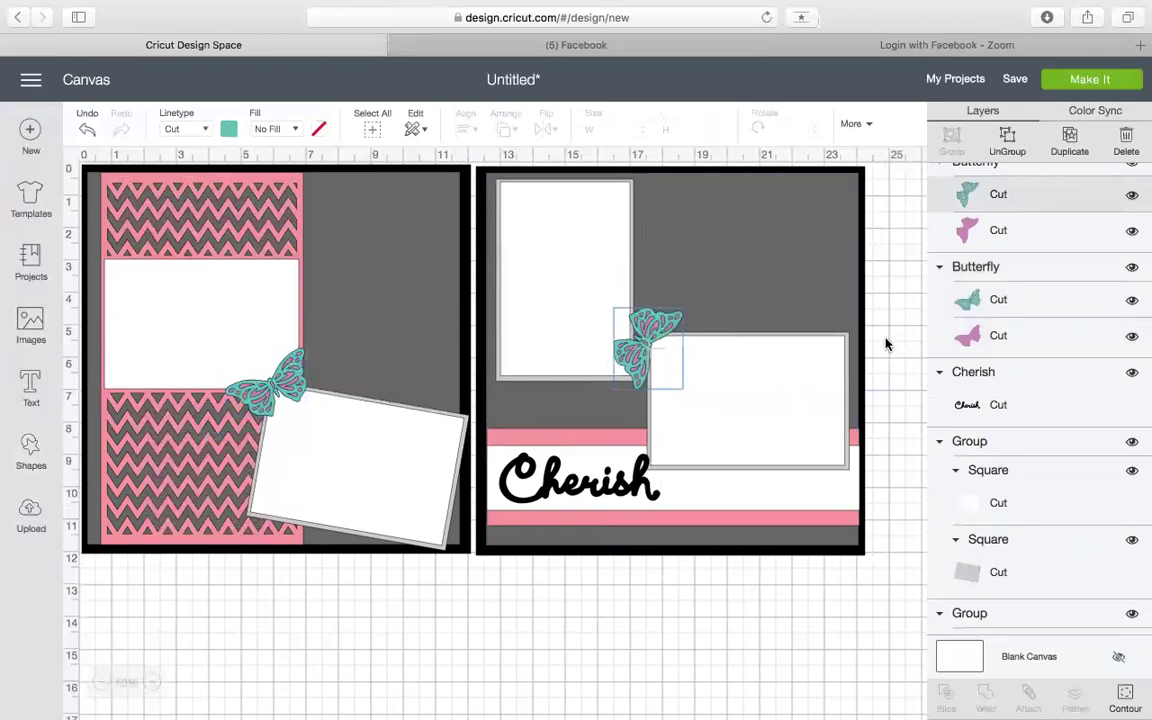
left_click(967, 232)
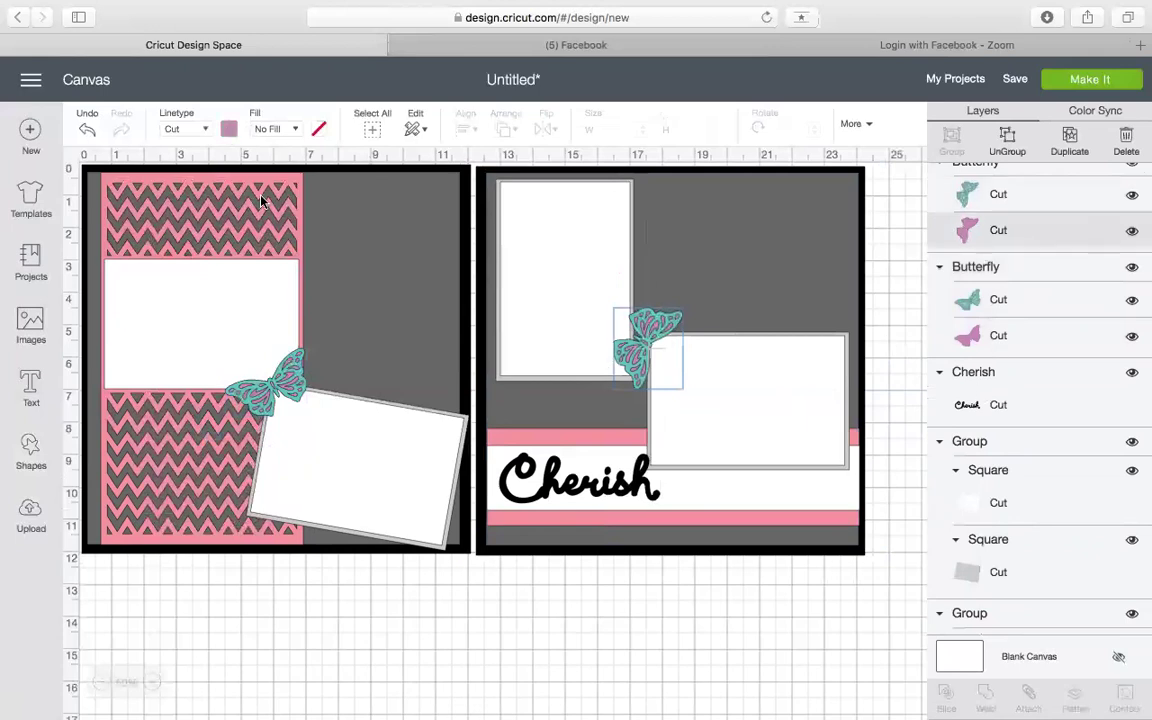
left_click(229, 129)
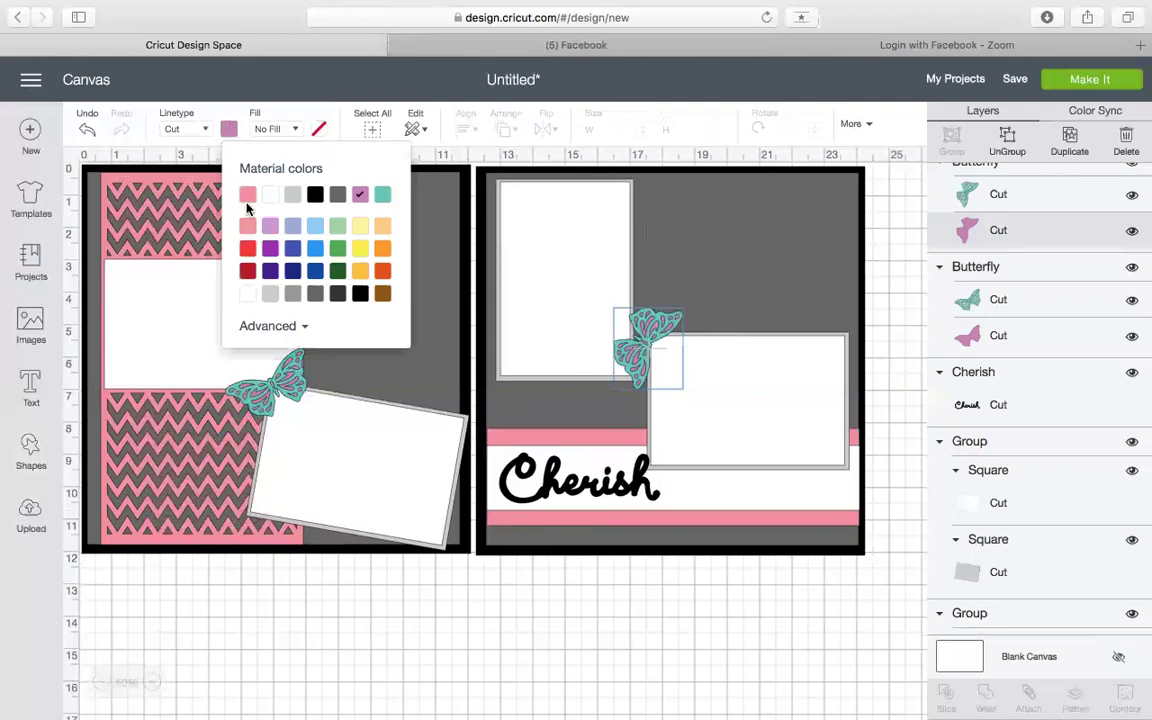
left_click(248, 232)
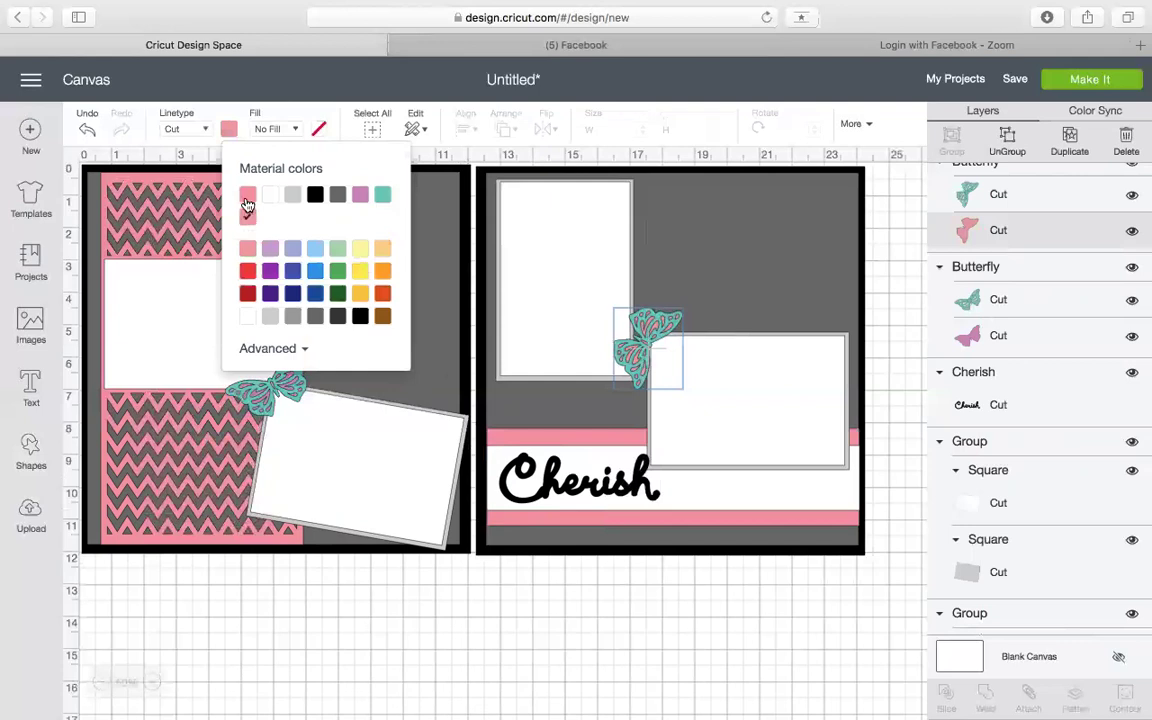
Make the left butterfly's lilac bottom layer light pink as well
left_click(688, 298)
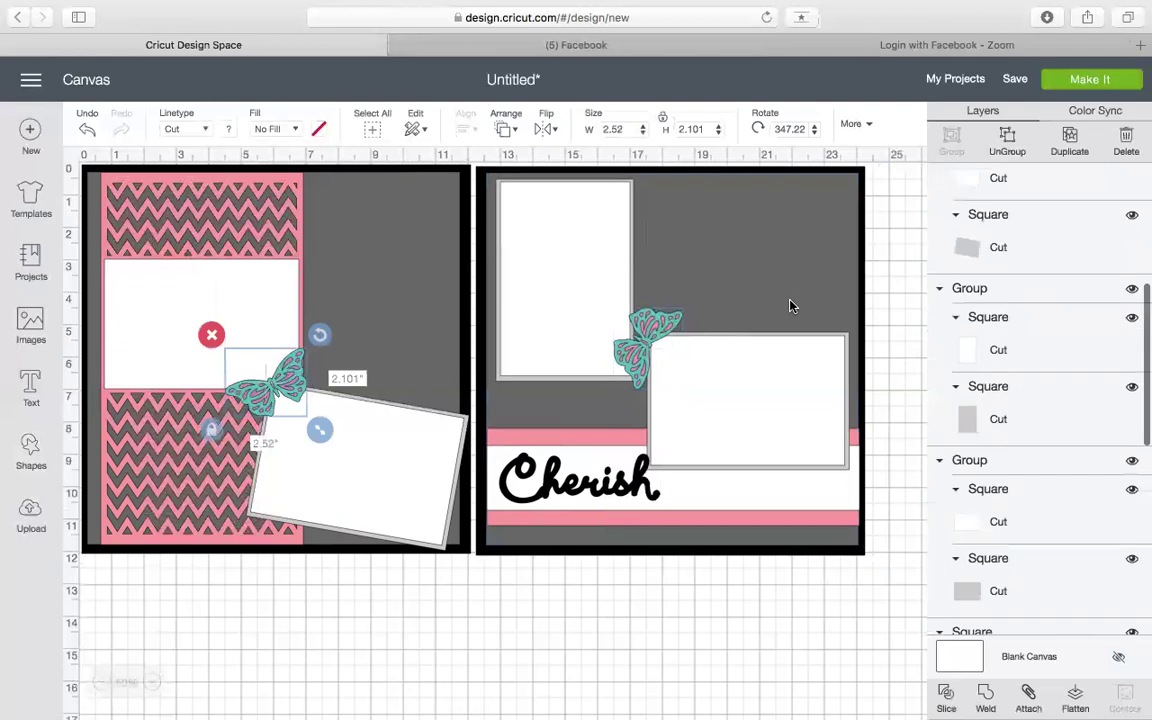
left_click(878, 264)
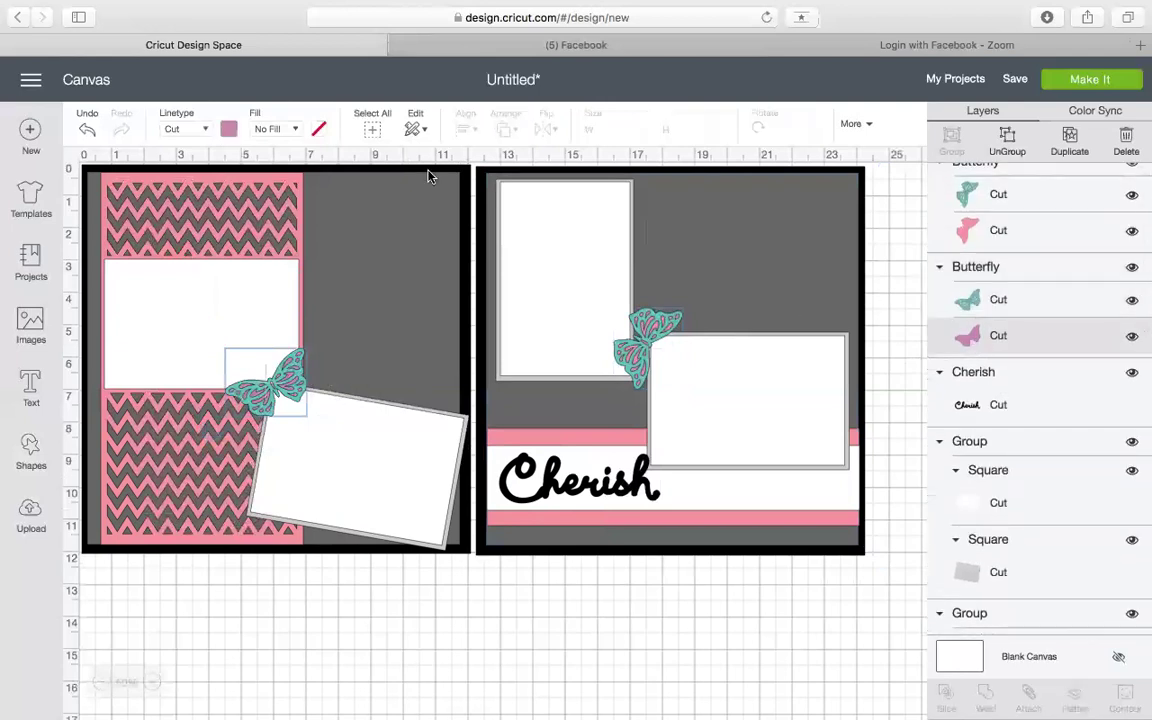
left_click(228, 128)
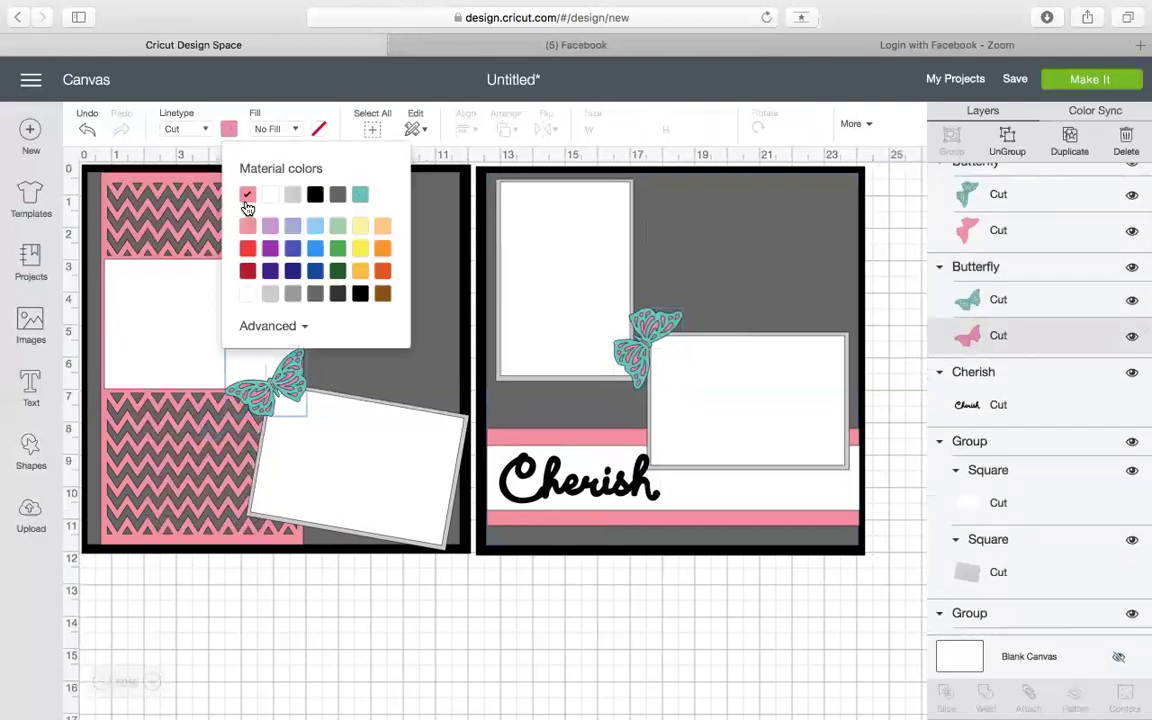
left_click(438, 413)
left_click(401, 290)
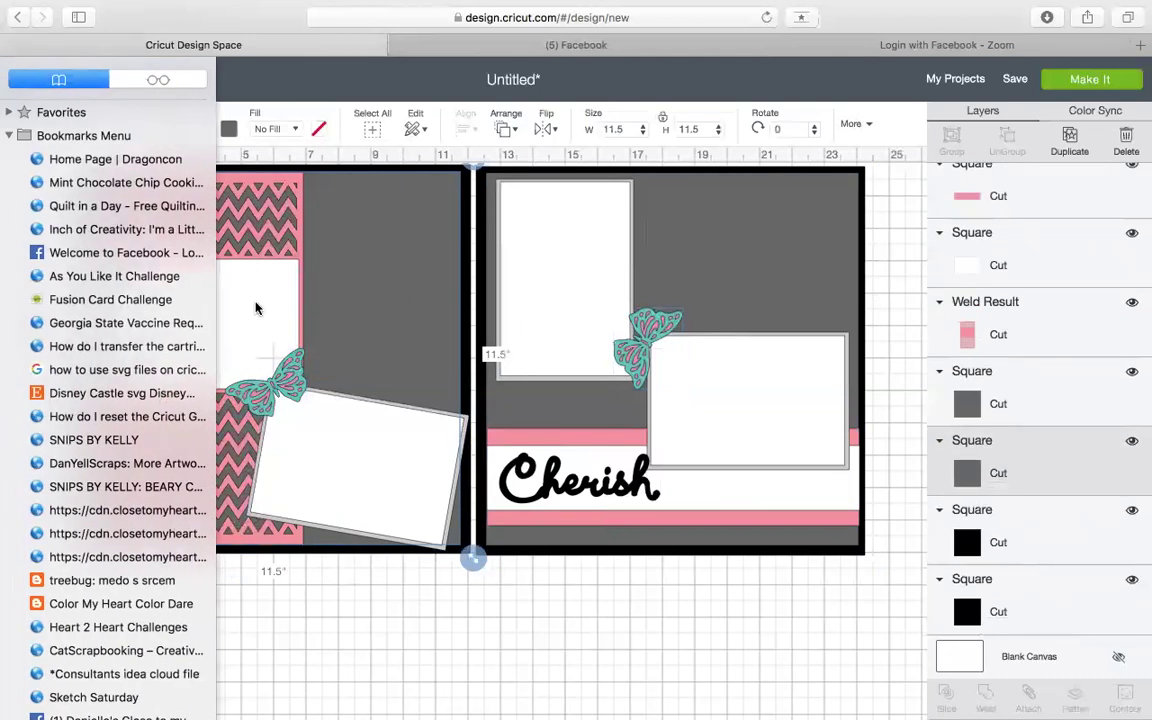
Add a circle from Shapes and move it to the right page's upper right
left_click(30, 448)
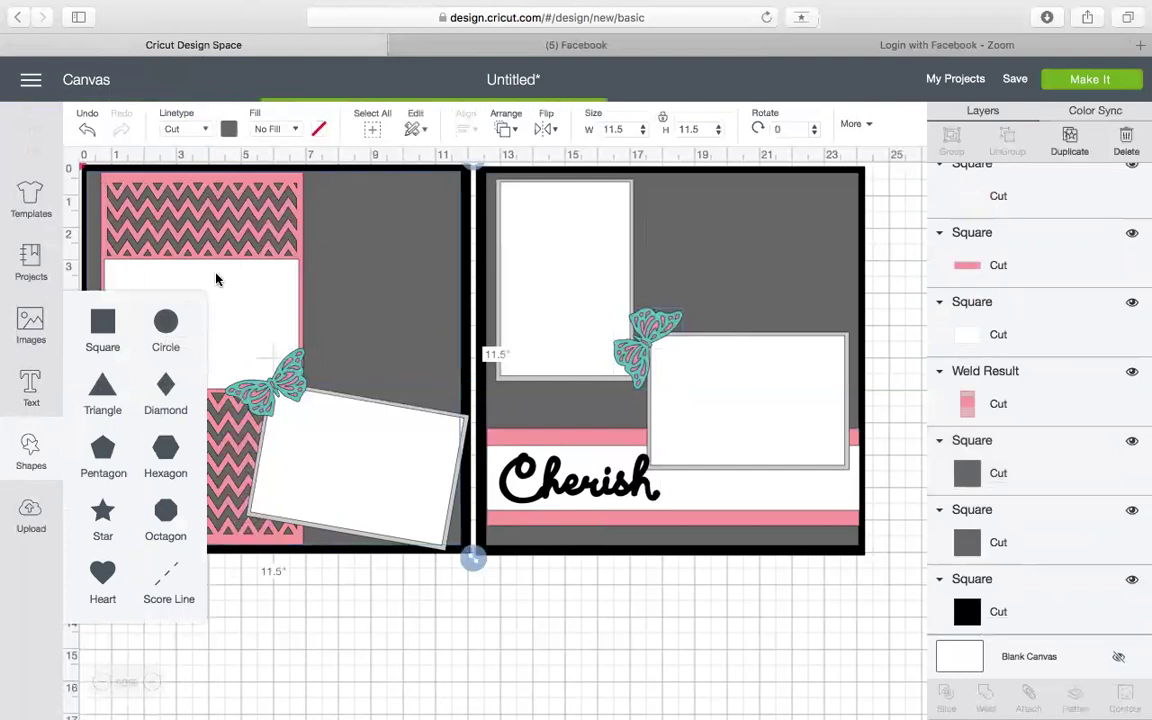
left_click(166, 325)
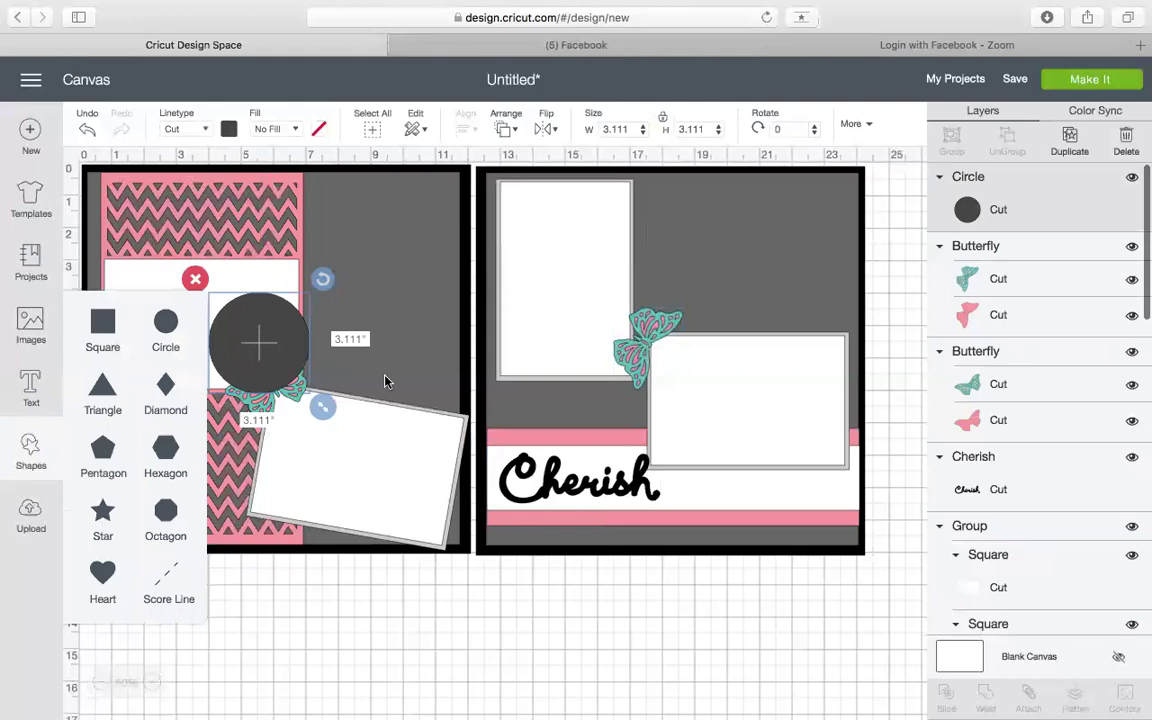
left_click(333, 202)
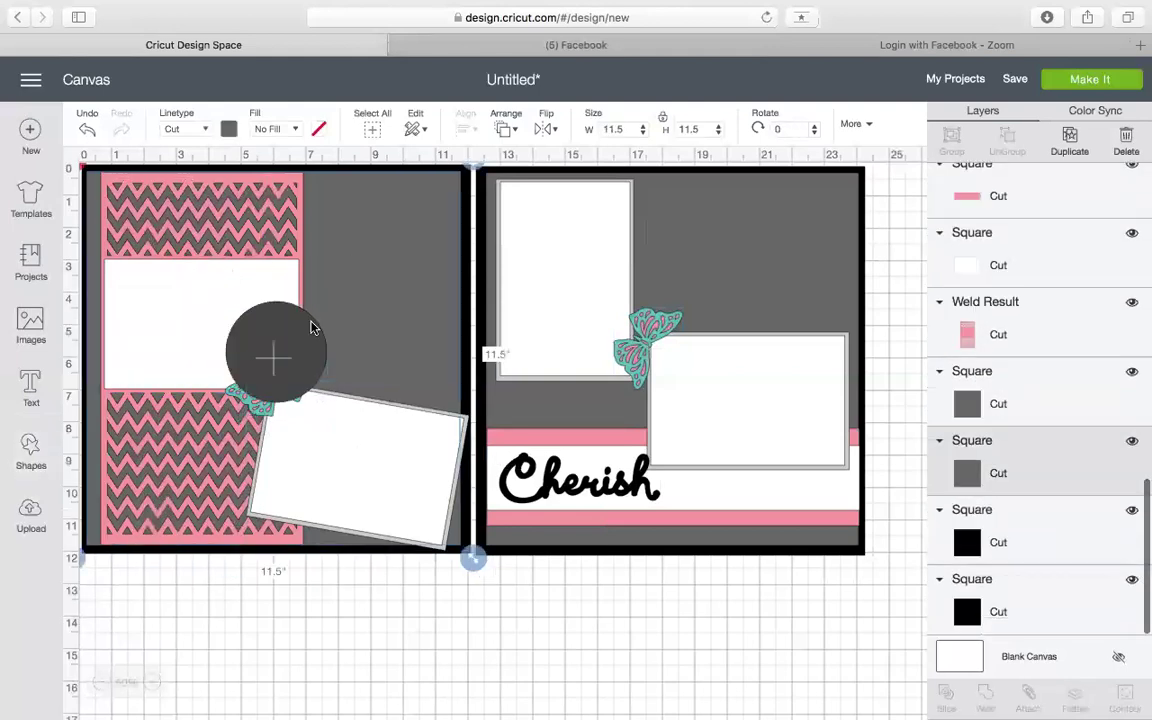
left_click_drag(270, 350, 472, 282)
left_click_drag(620, 241, 780, 222)
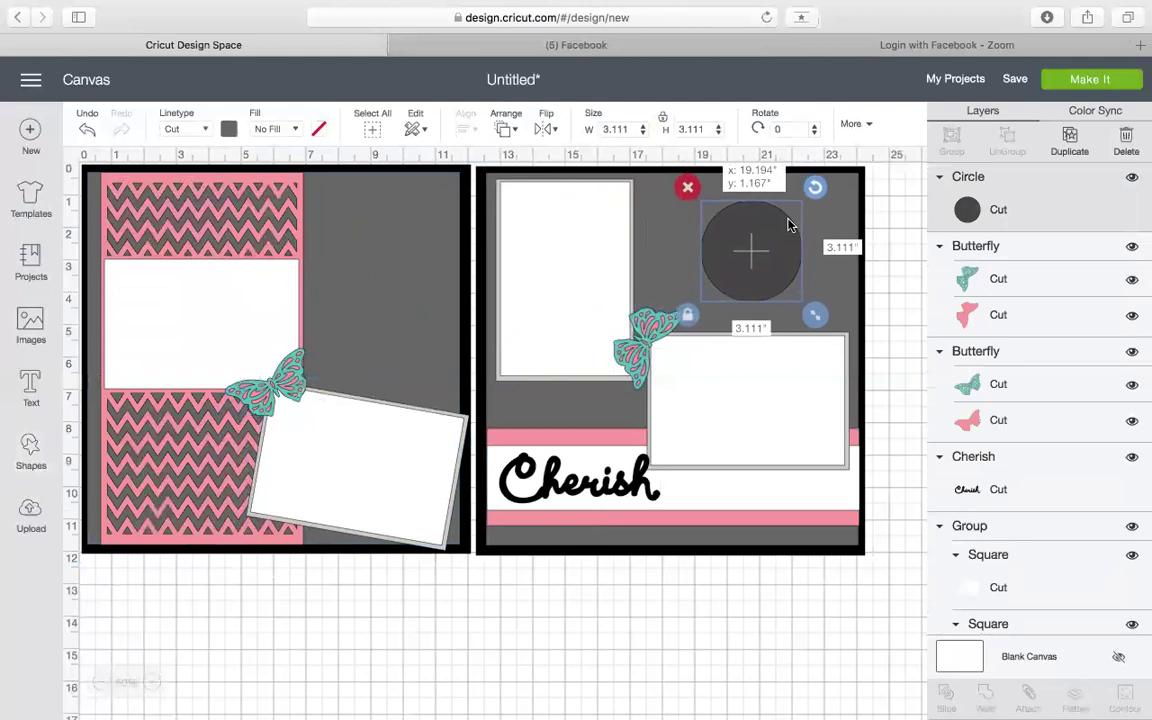
Enlarge the circle to 4.278 × 4.278 and position it above the landscape photo mat
left_click_drag(812, 311, 830, 327)
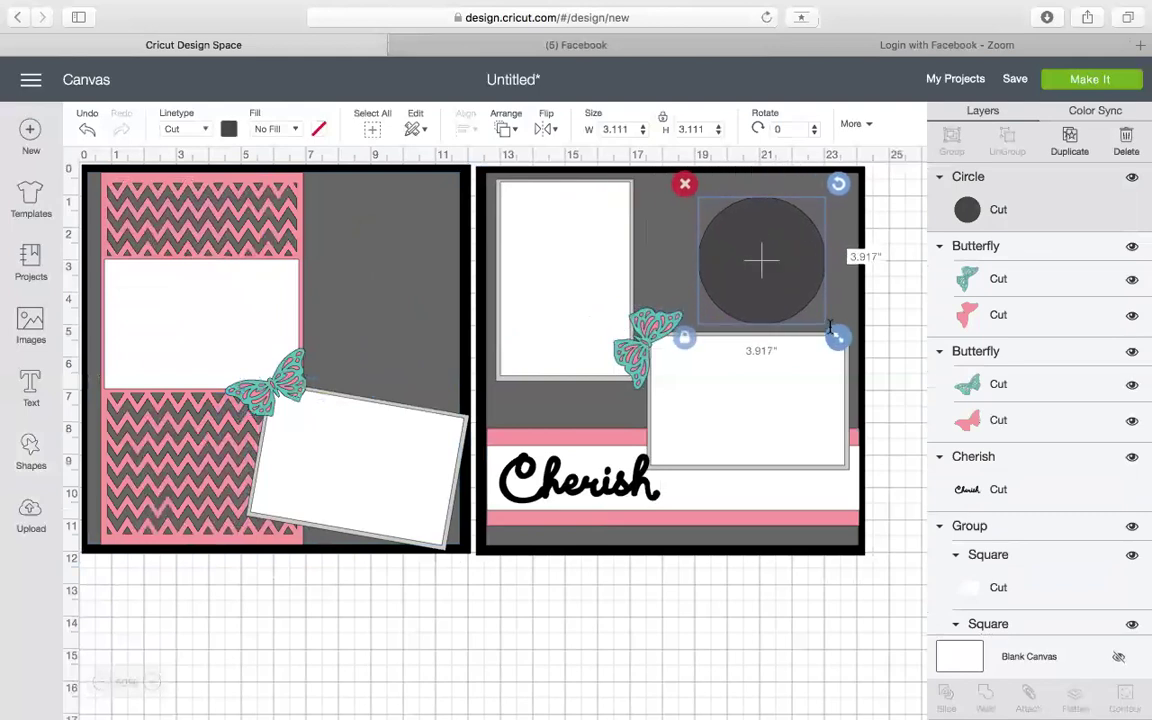
left_click_drag(773, 269, 758, 257)
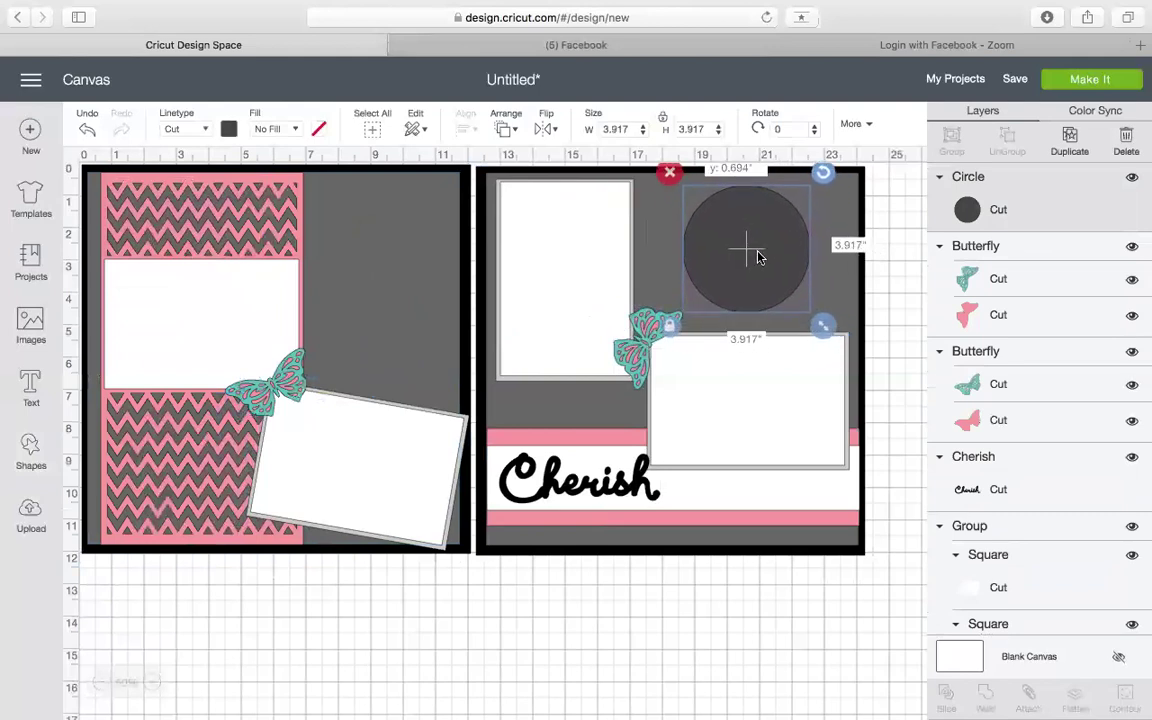
left_click_drag(822, 329, 830, 334)
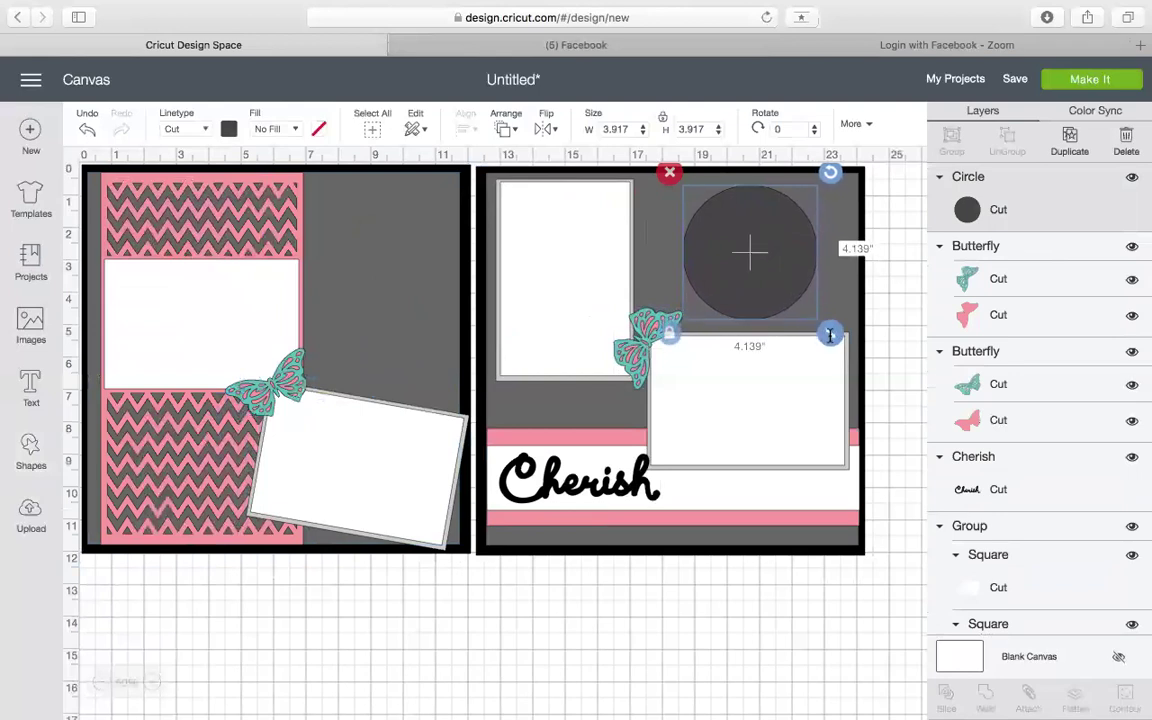
left_click_drag(781, 288, 774, 282)
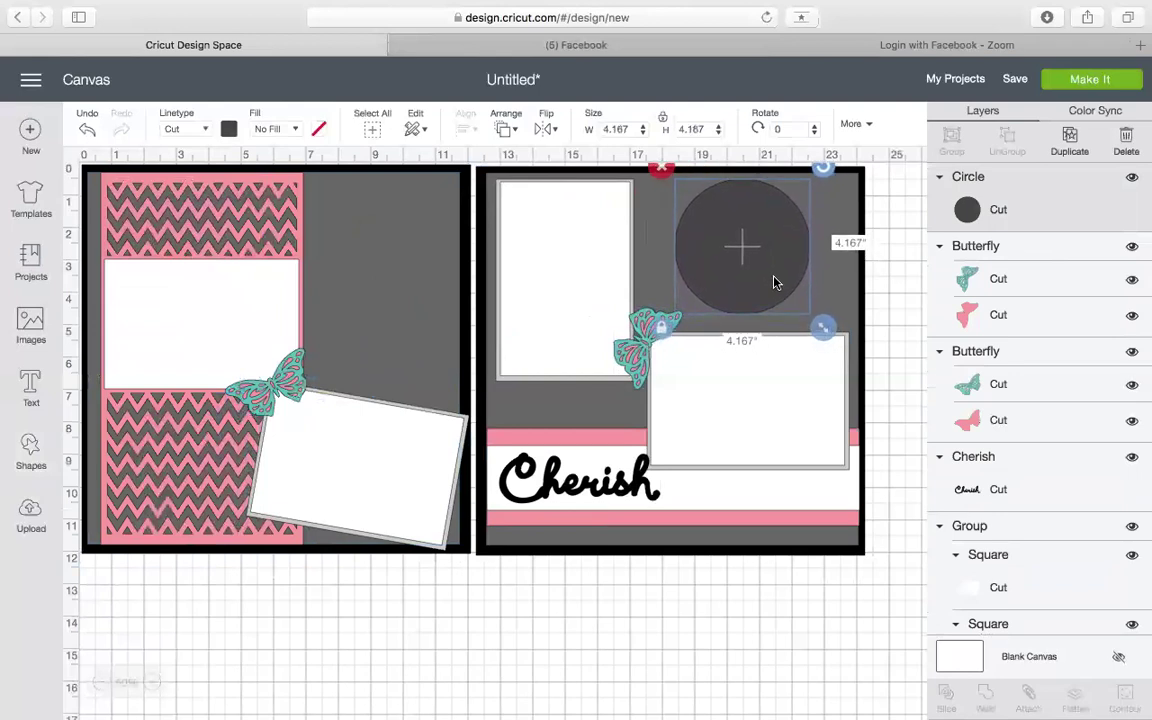
left_click_drag(822, 326, 828, 331)
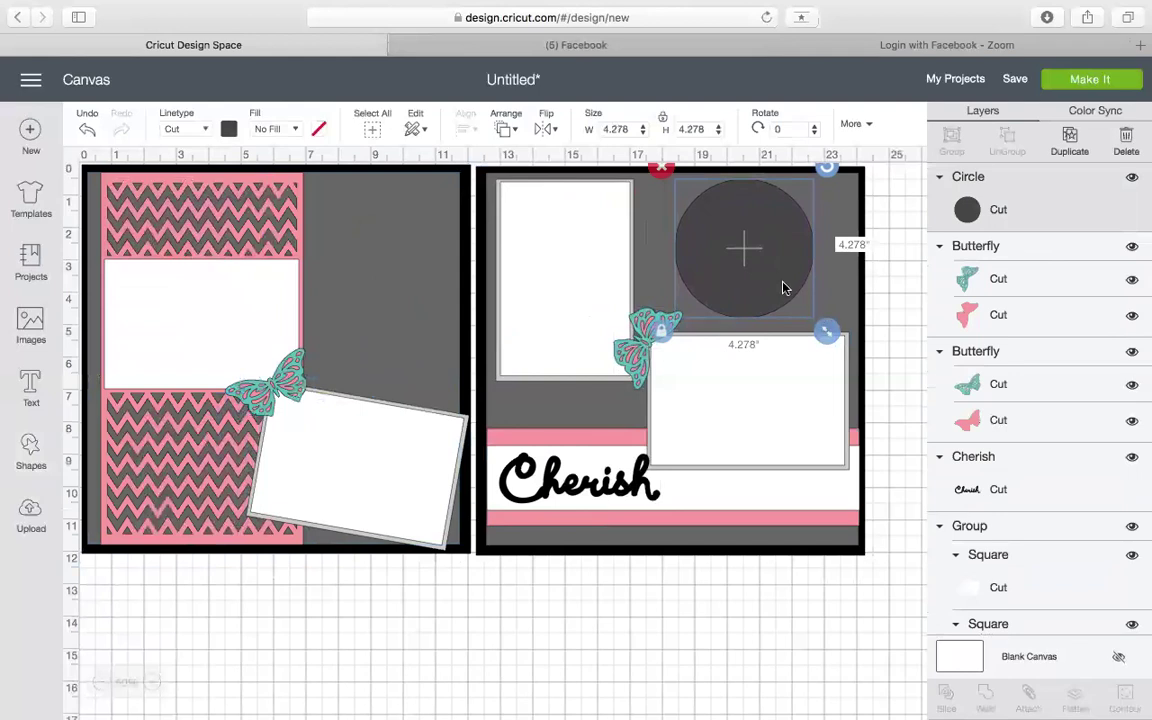
left_click_drag(783, 288, 781, 287)
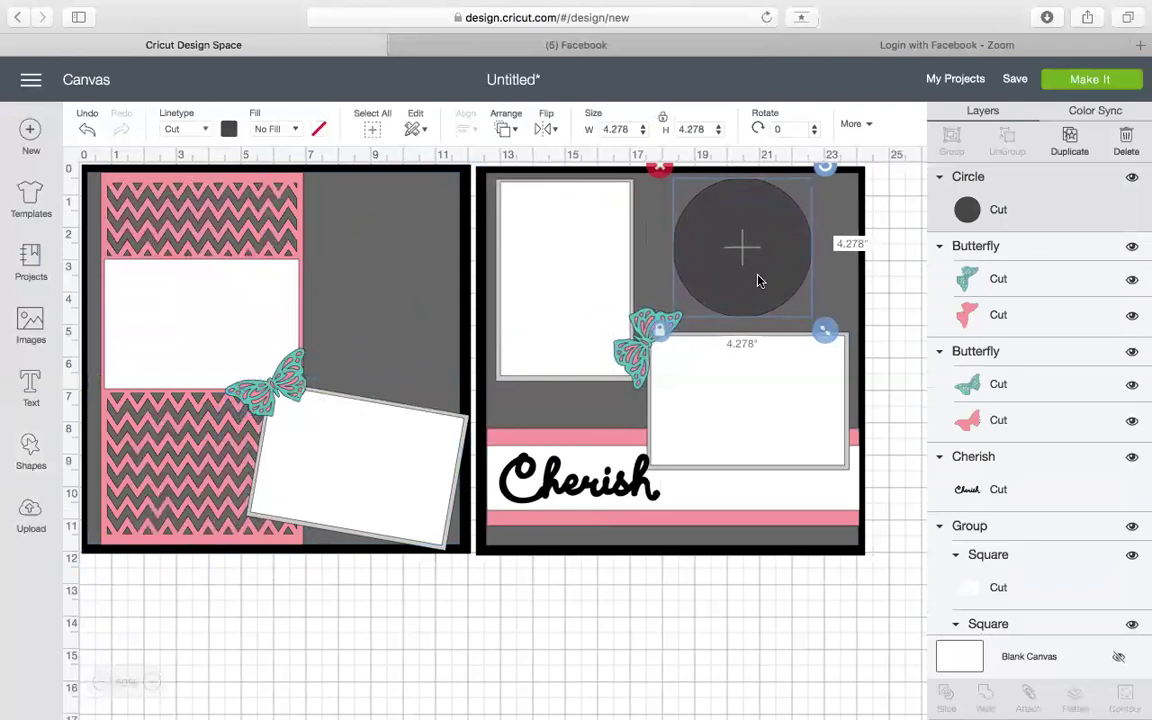
Colour the circle teal
left_click(226, 127)
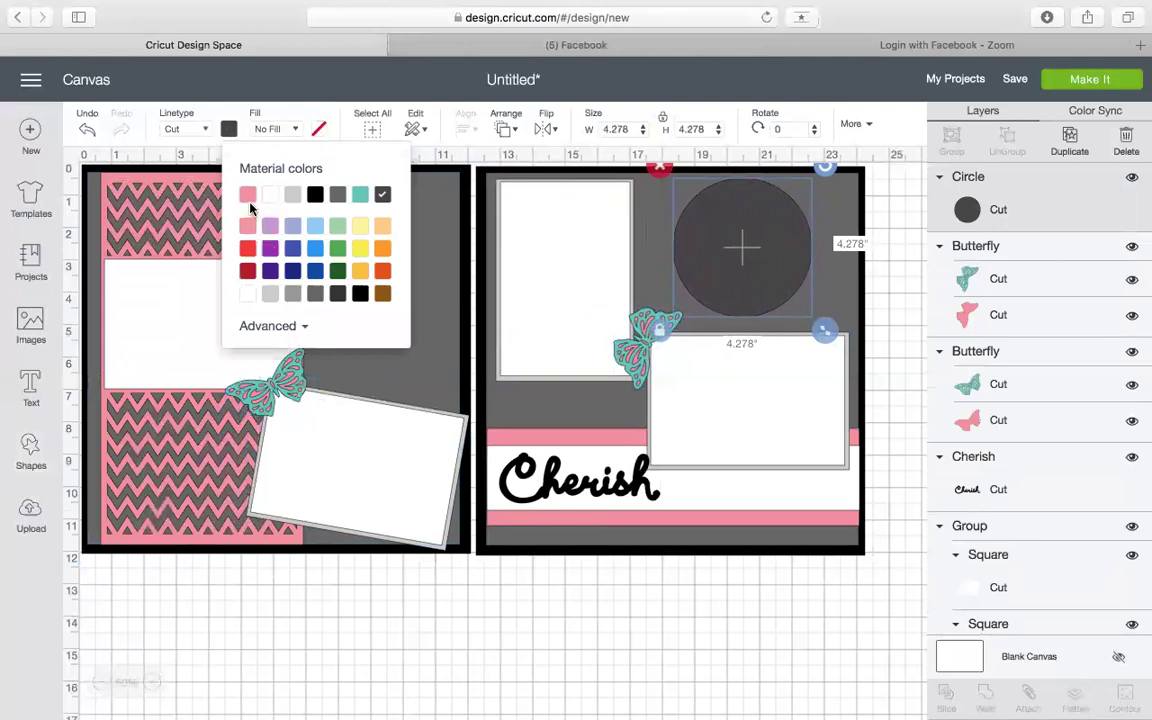
left_click(361, 196)
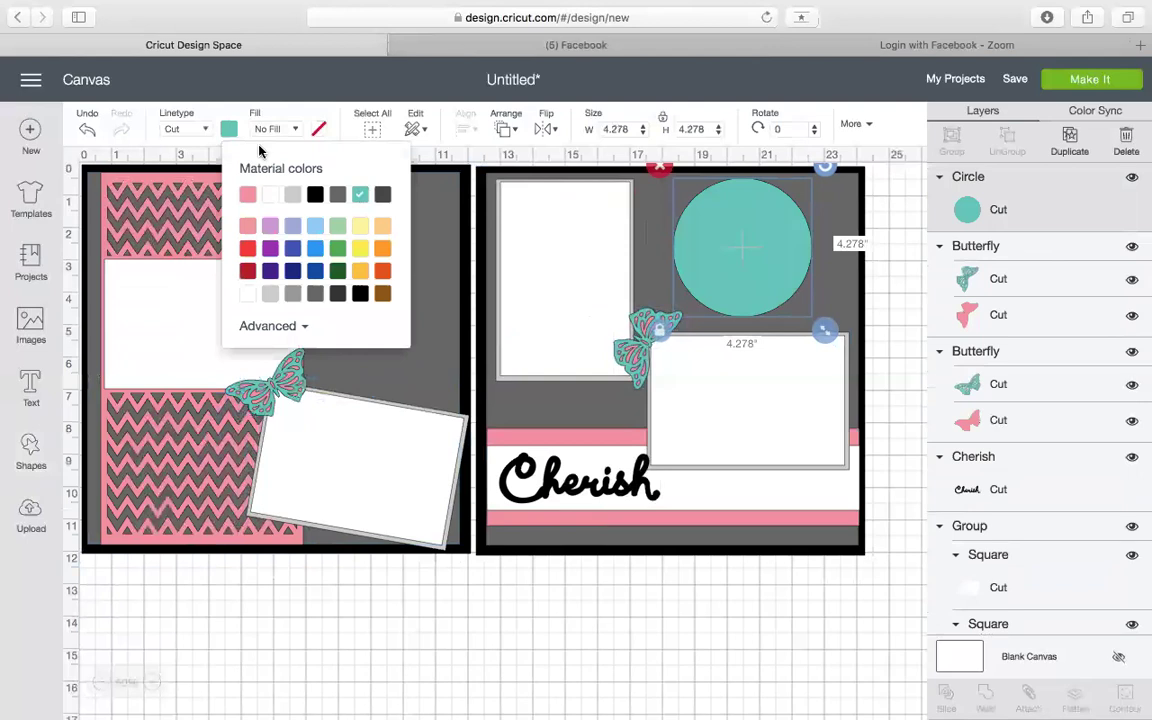
left_click(965, 120)
Duplicate the circle, make the copy white, shrink it to 3.861 inches and centre it
left_click(1070, 140)
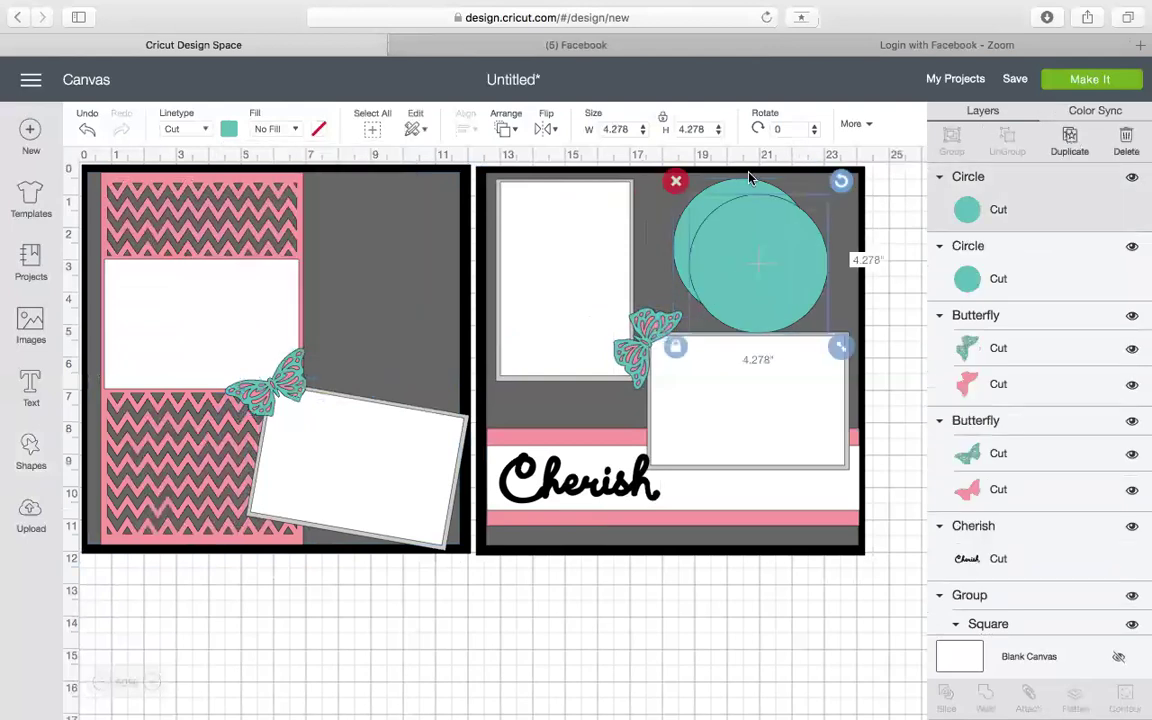
left_click(228, 131)
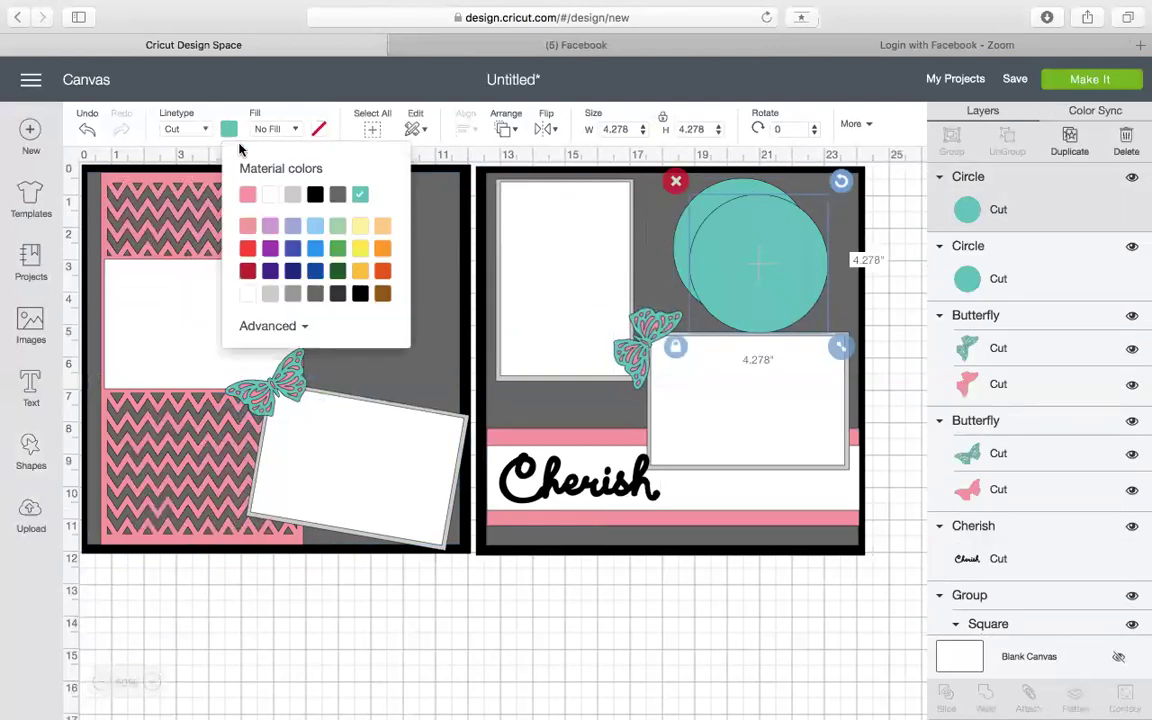
left_click(269, 194)
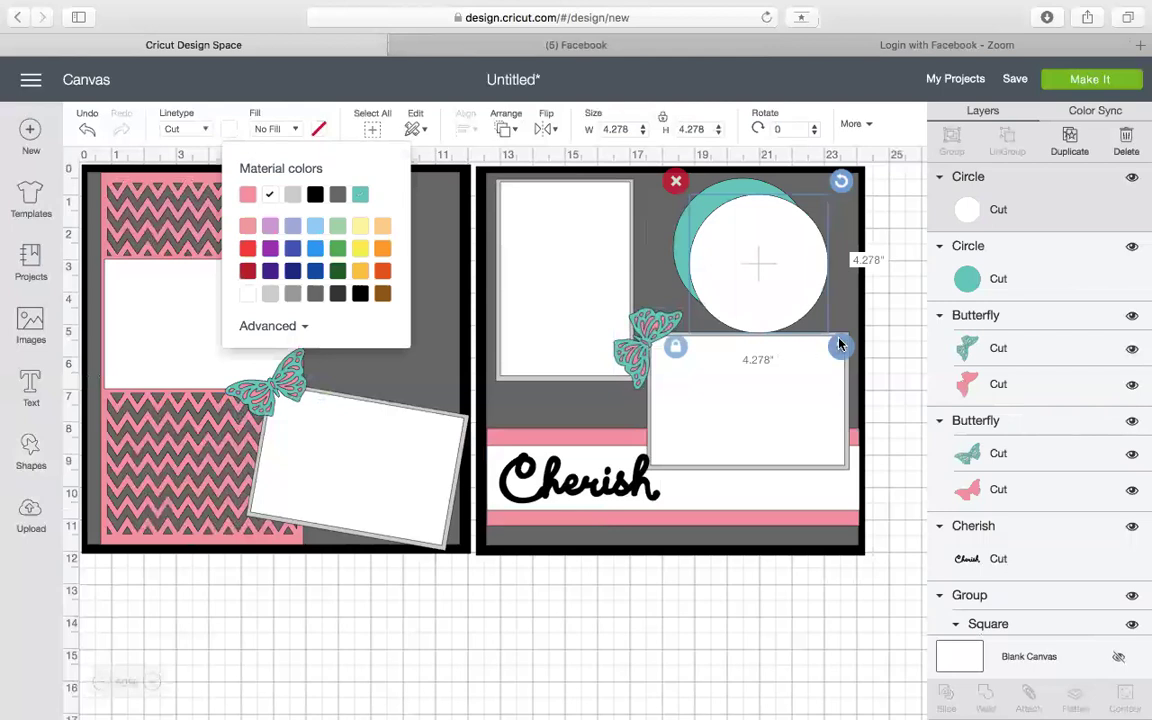
left_click_drag(839, 345, 818, 325)
left_click_drag(746, 249, 741, 247)
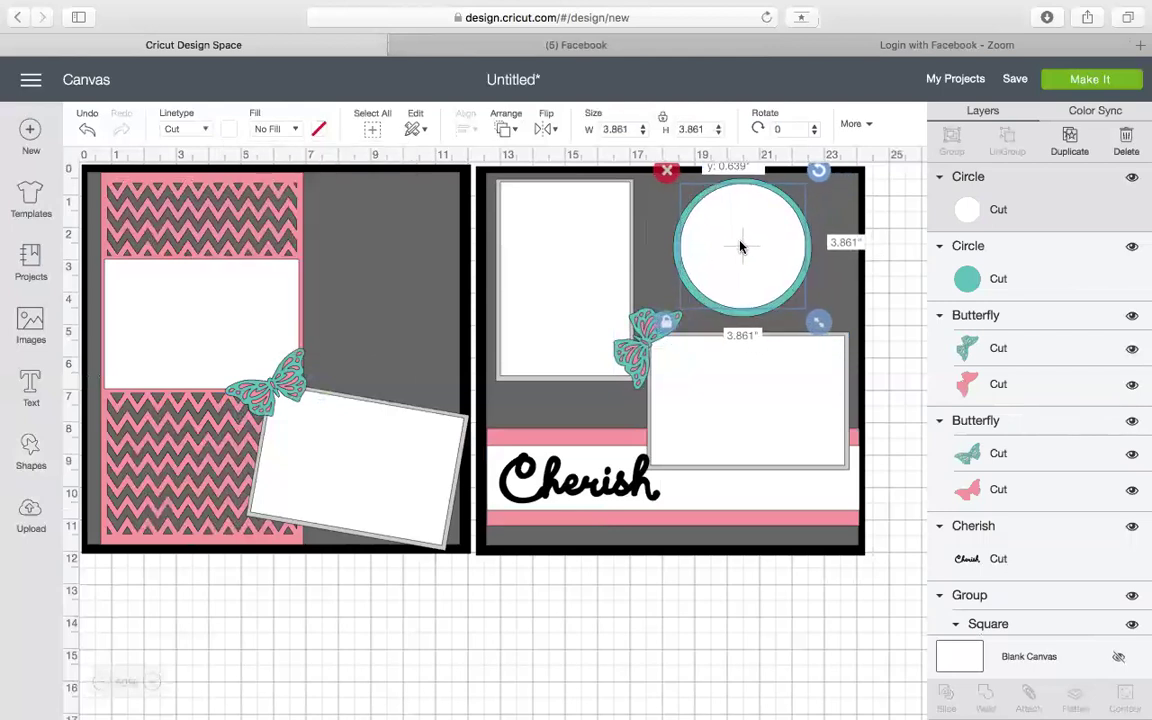
left_click(689, 310)
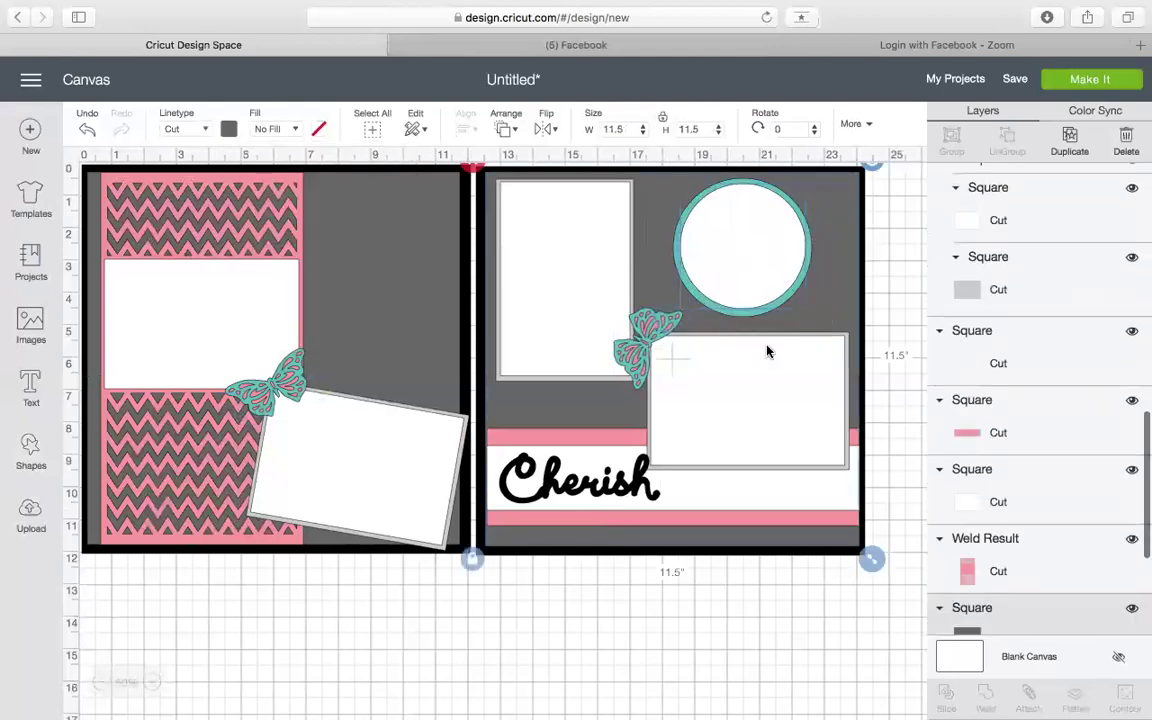